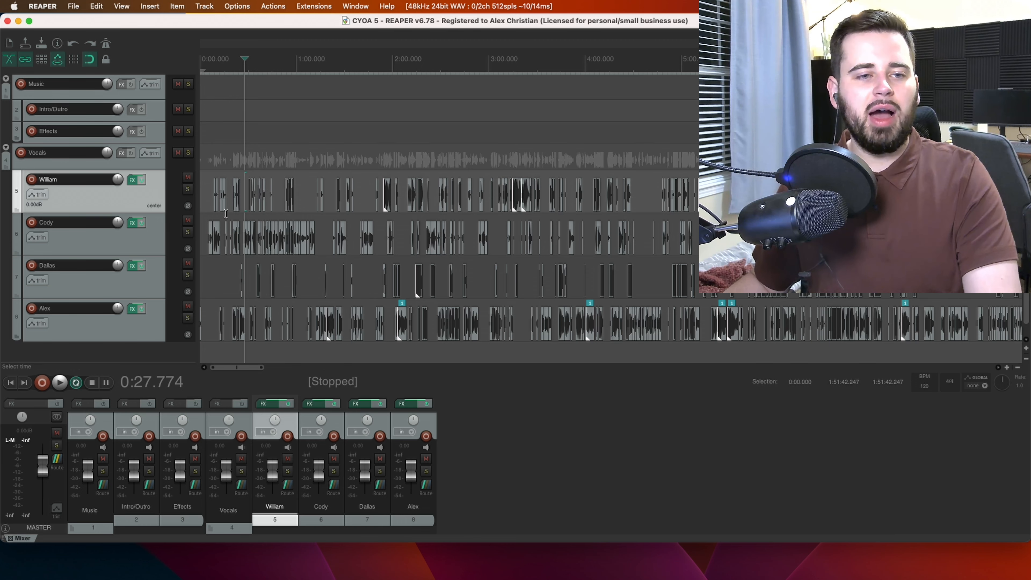
- Import Podcast Intro Final.m4a onto the Intro/Outro track at the very start of the project
{"action": "scroll", "coordinate": [225, 213], "scroll_direction": "up", "scroll_amount": 6}
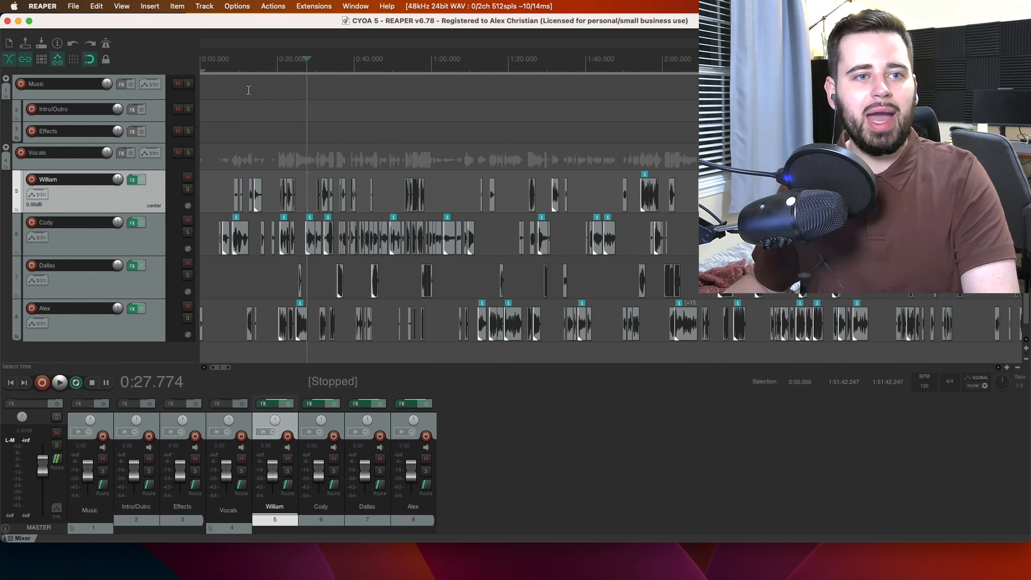
{"action": "left_click", "coordinate": [204, 110]}
{"action": "scroll", "coordinate": [205, 110], "scroll_direction": "up", "scroll_amount": 8}
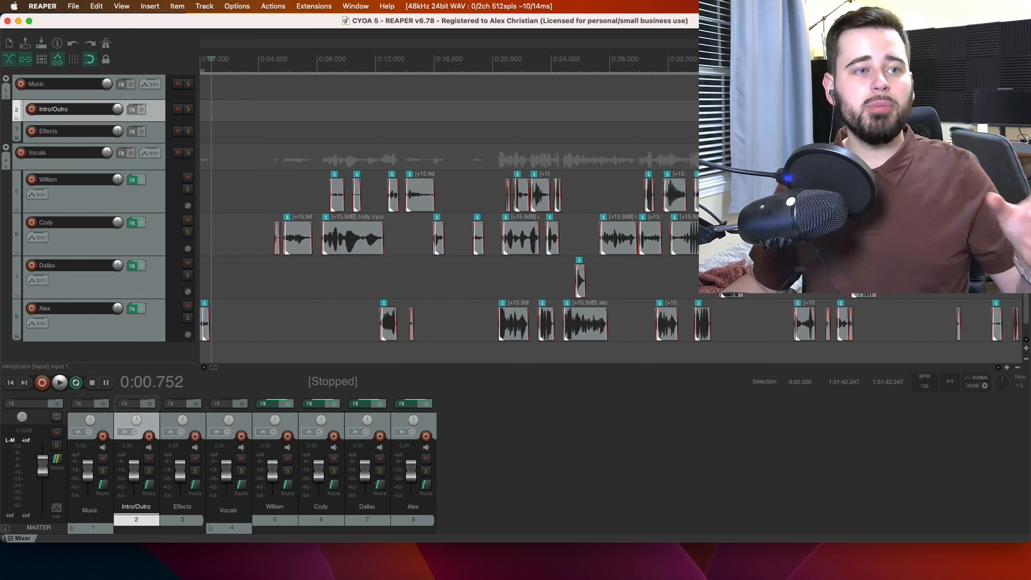
{"action": "key", "text": "super+Tab"}
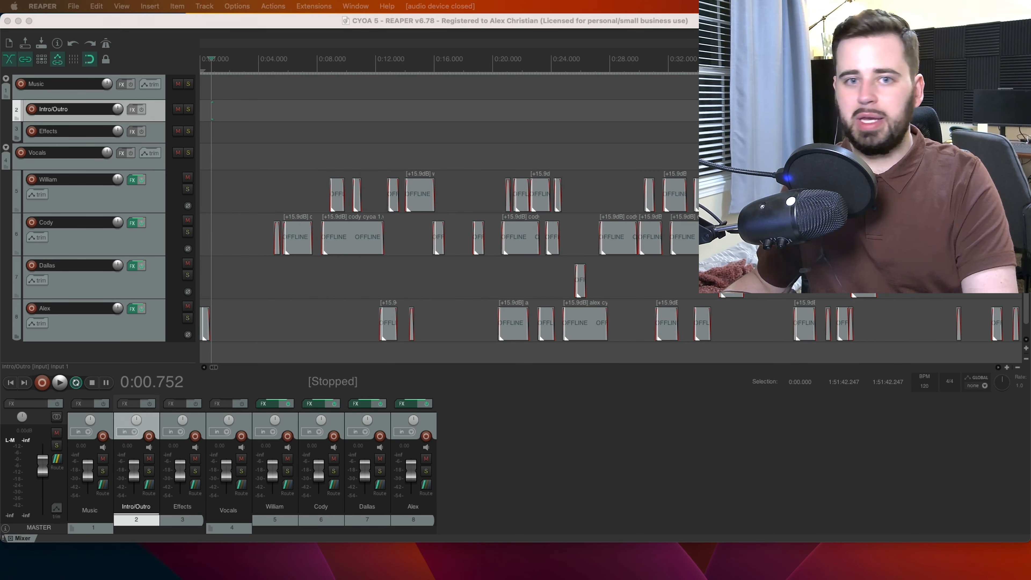
{"action": "left_click_drag", "start_coordinate": [731, 106], "coordinate": [202, 109]}
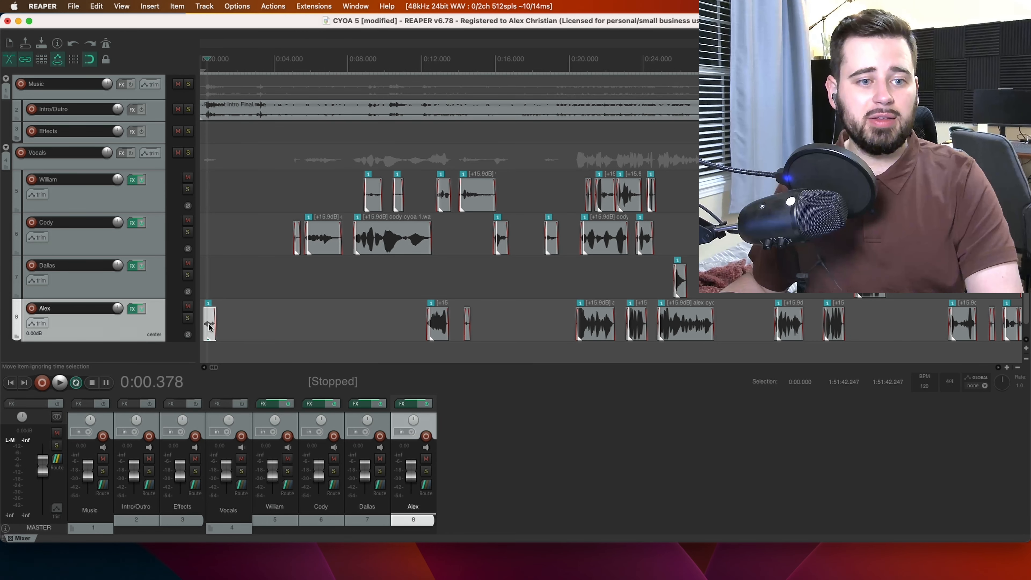
- Move only the first clip on track 8 so it starts at about 0:03.4
{"action": "mouse_move", "coordinate": [210, 327]}
{"action": "left_mouse_down"}
{"action": "mouse_move", "coordinate": [238, 328]}
{"action": "mouse_move", "coordinate": [216, 328]}
{"action": "left_mouse_up"}
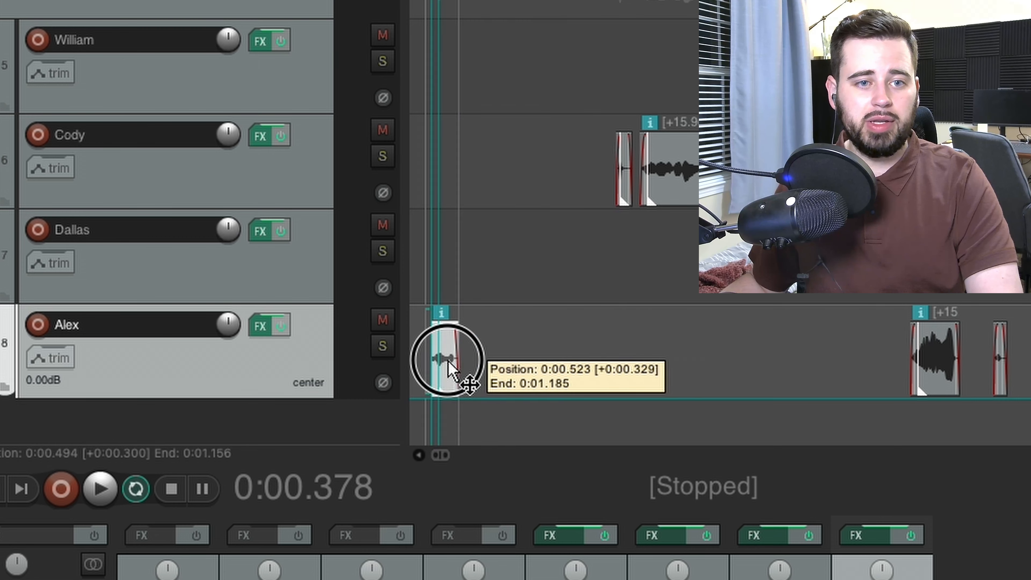
{"action": "left_click_drag", "start_coordinate": [450, 368], "coordinate": [572, 361]}
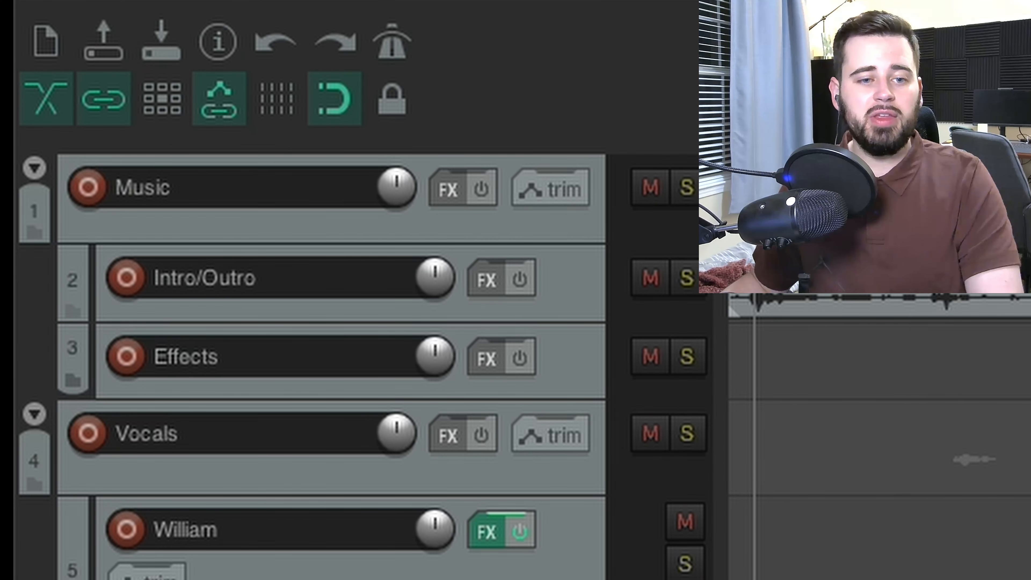
- Try shifting all clips on track 8 together by moving its first clip with per-track ripple editing, and undo the move
{"action": "key", "text": "r"}
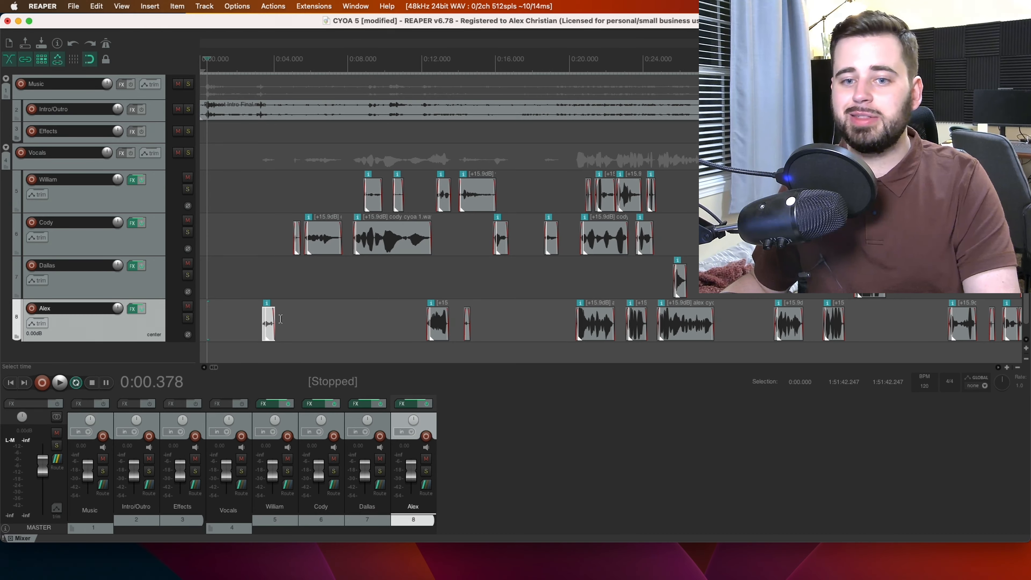
{"action": "scroll", "coordinate": [281, 319], "scroll_direction": "down", "scroll_amount": 3}
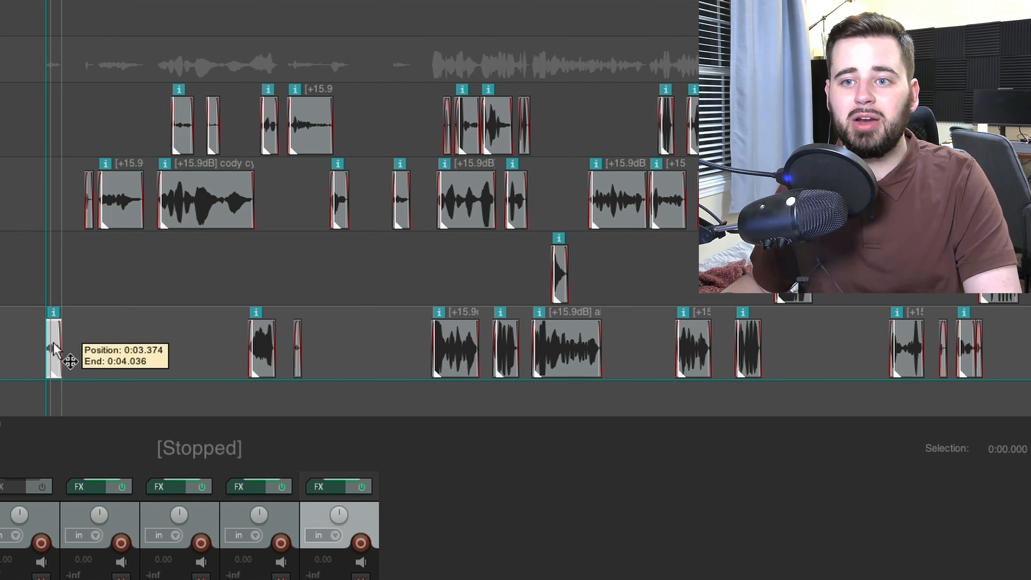
{"action": "left_click_drag", "start_coordinate": [54, 348], "coordinate": [110, 332]}
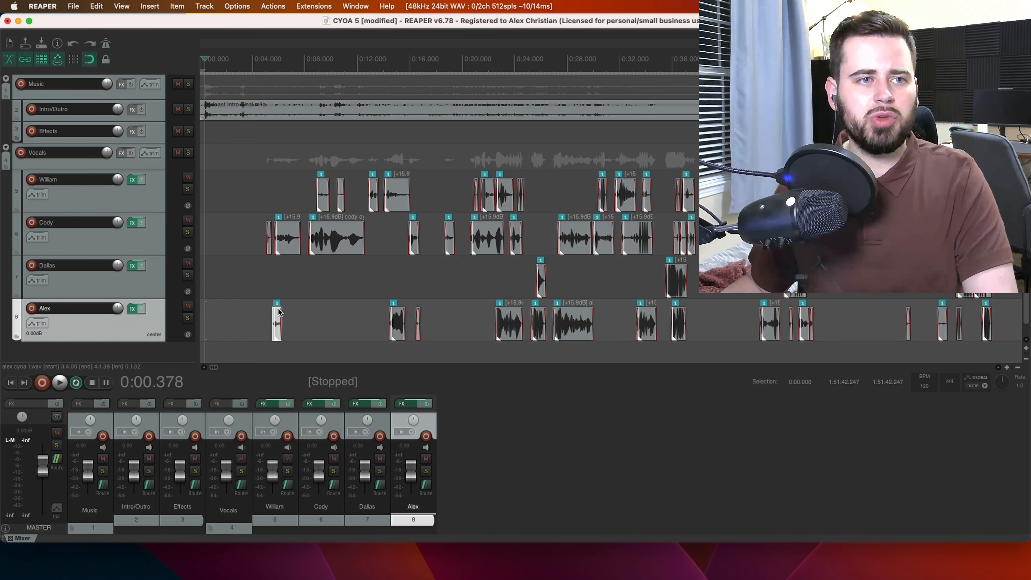
{"action": "key", "text": "super+z"}
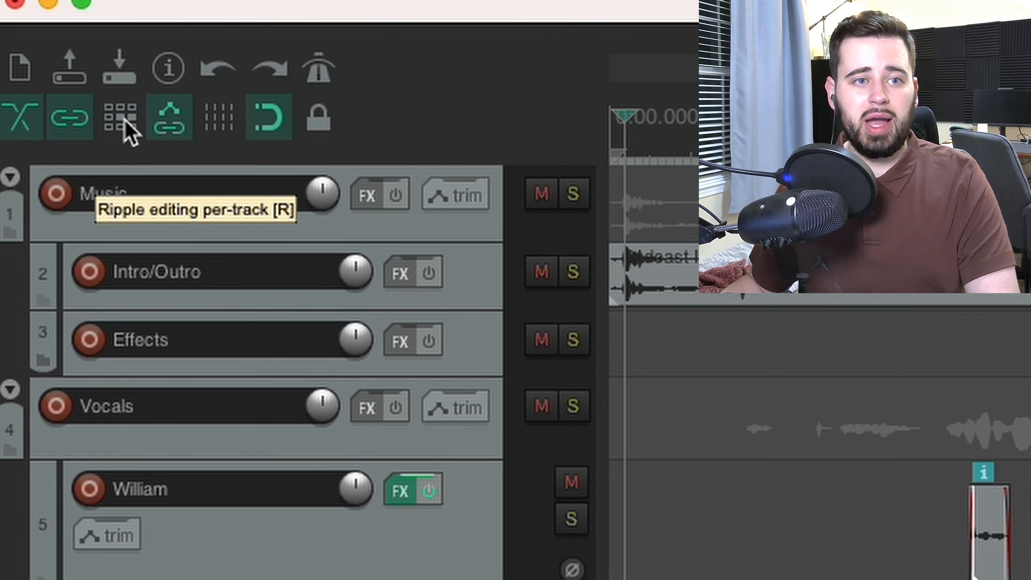
- Set ripple editing to all tracks and move the first clip on track 8 to about 0:35, carrying all vocal clips along
{"action": "left_click", "coordinate": [128, 129]}
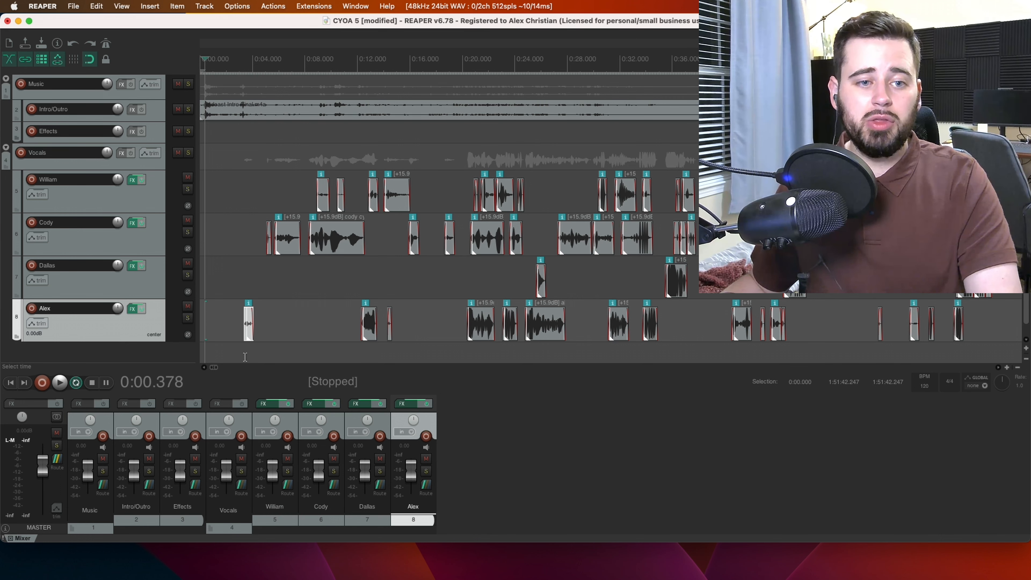
{"action": "left_click", "coordinate": [248, 320]}
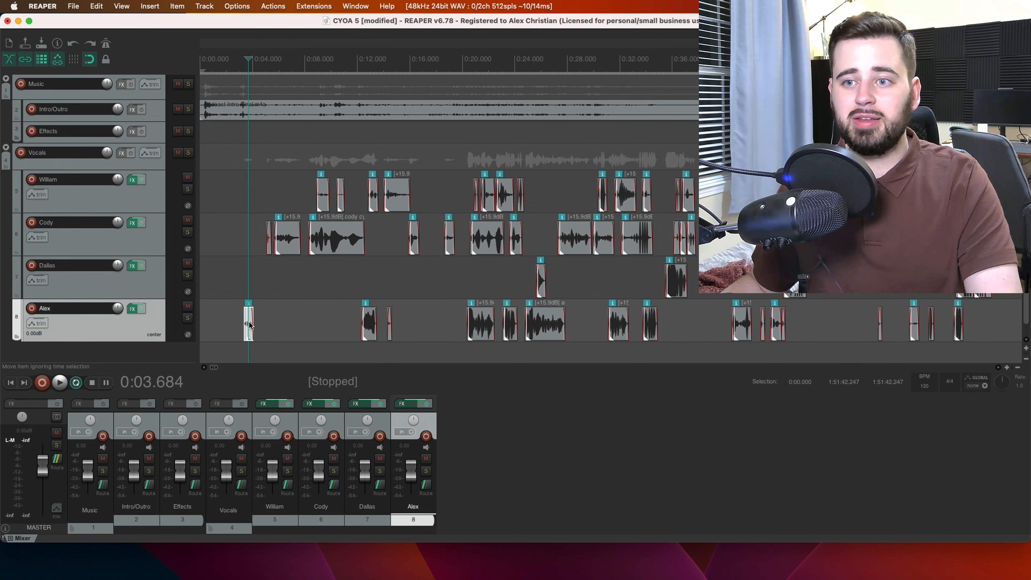
{"action": "left_click_drag", "start_coordinate": [250, 325], "coordinate": [670, 320]}
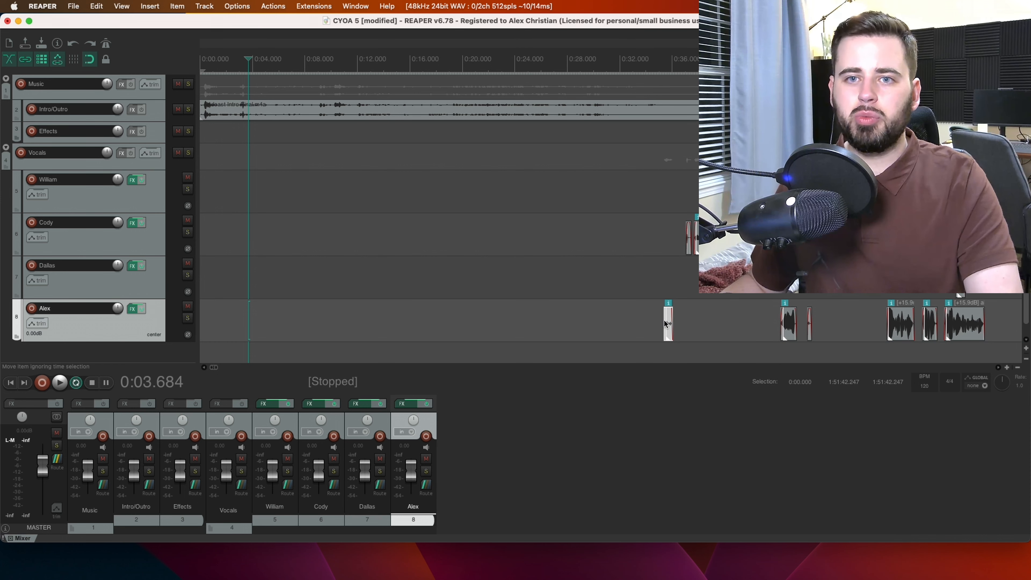
- Play the transition from the intro music into the vocals from about 0:30.9, and place the cursor just before the first vocal clip
{"action": "left_click", "coordinate": [612, 61]}
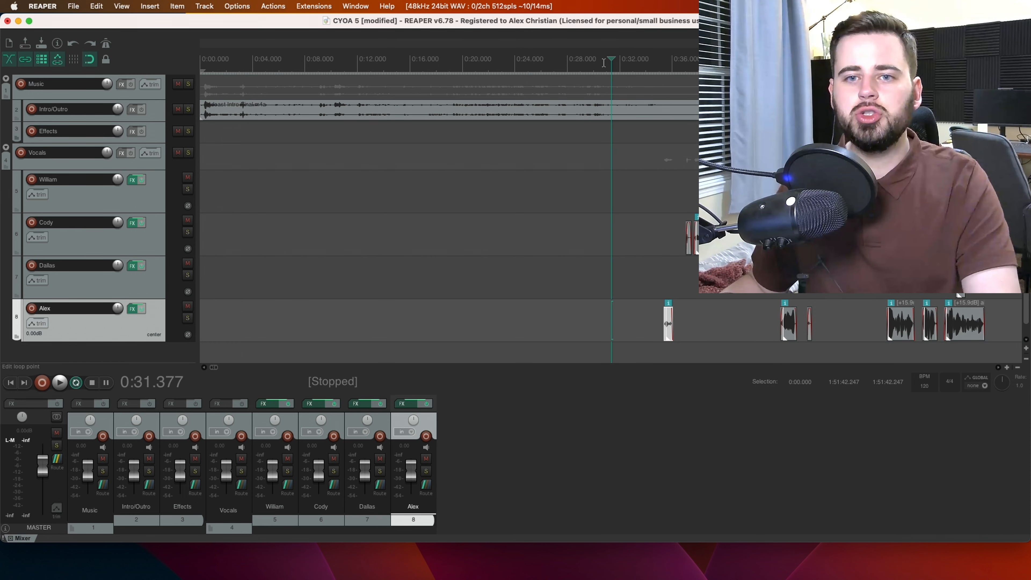
{"action": "left_click", "coordinate": [605, 62]}
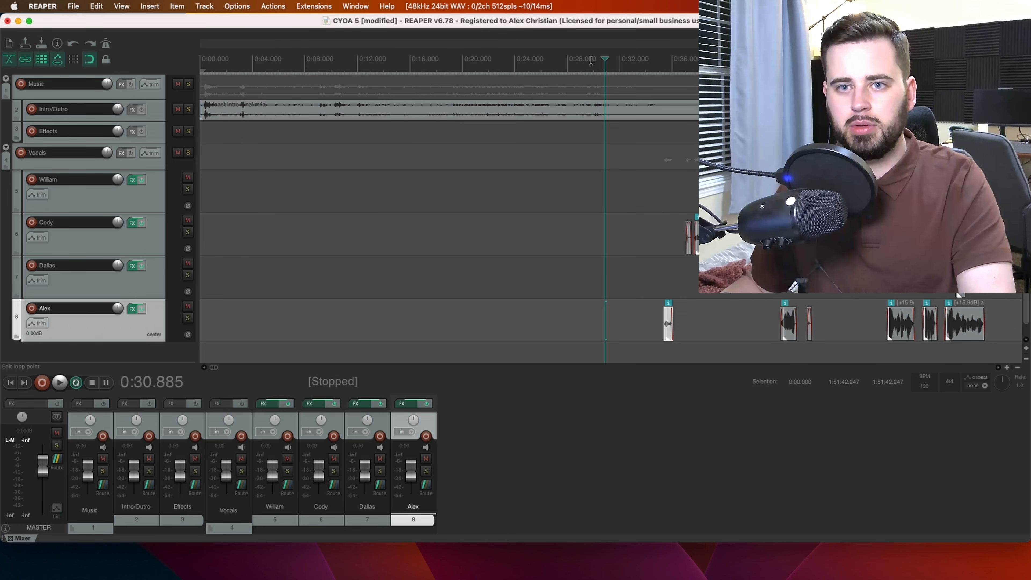
{"action": "key", "text": "space"}
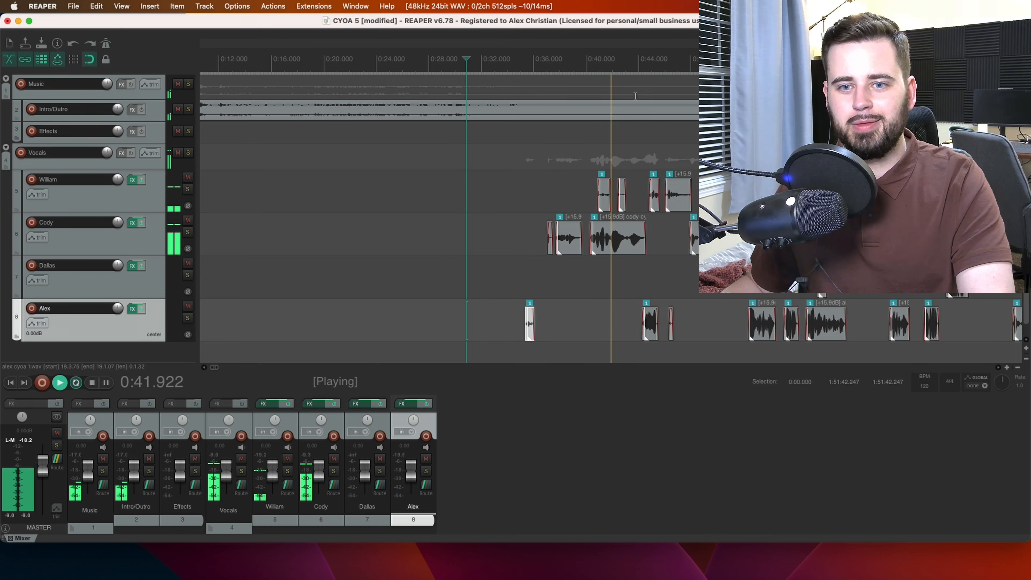
{"action": "key", "text": "ctrl+space"}
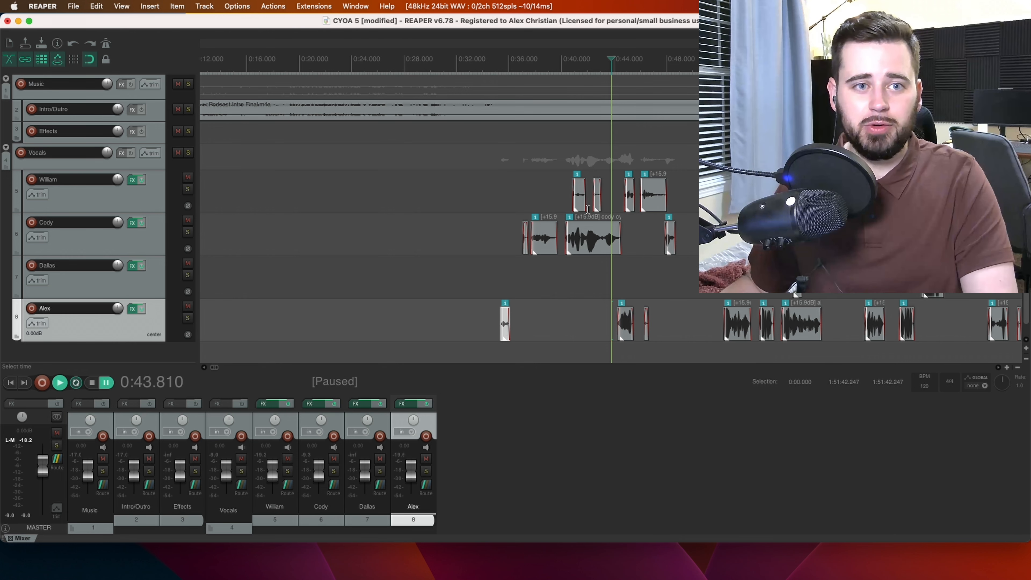
{"action": "scroll", "coordinate": [444, 177], "scroll_direction": "down", "scroll_amount": 4}
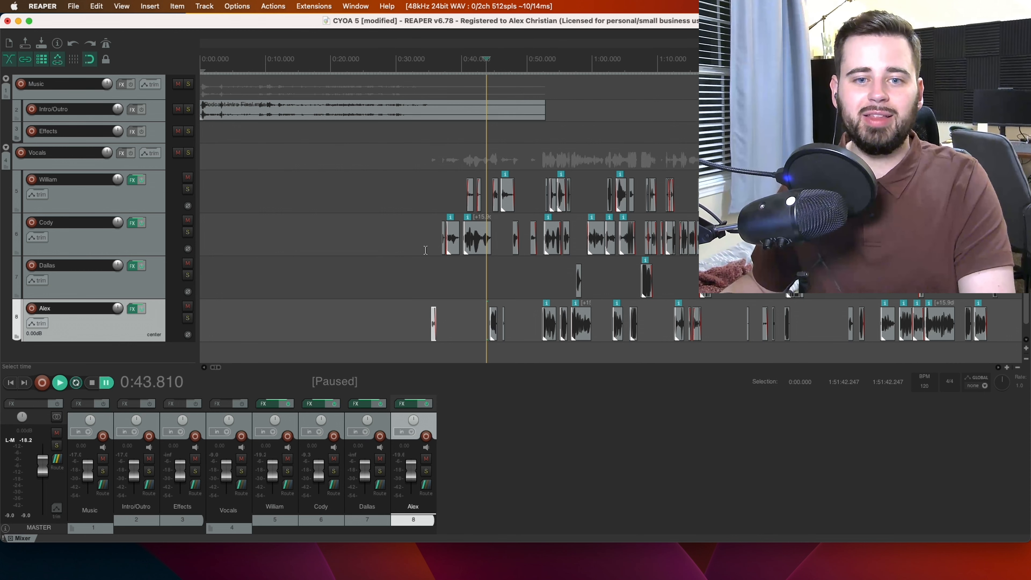
{"action": "scroll", "coordinate": [425, 249], "scroll_direction": "up", "scroll_amount": 4}
{"action": "left_click", "coordinate": [464, 225]}
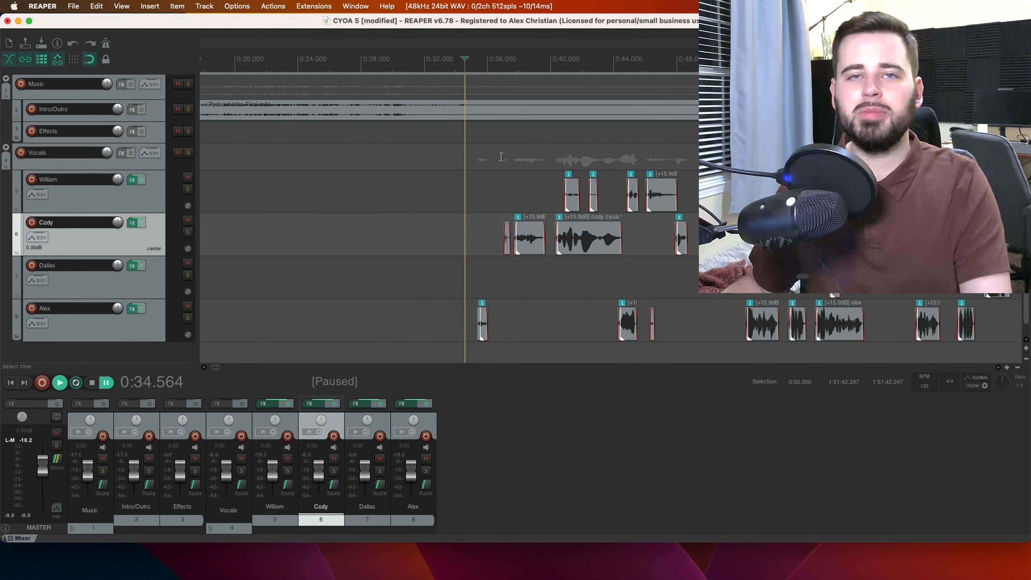
{"action": "left_click", "coordinate": [468, 62]}
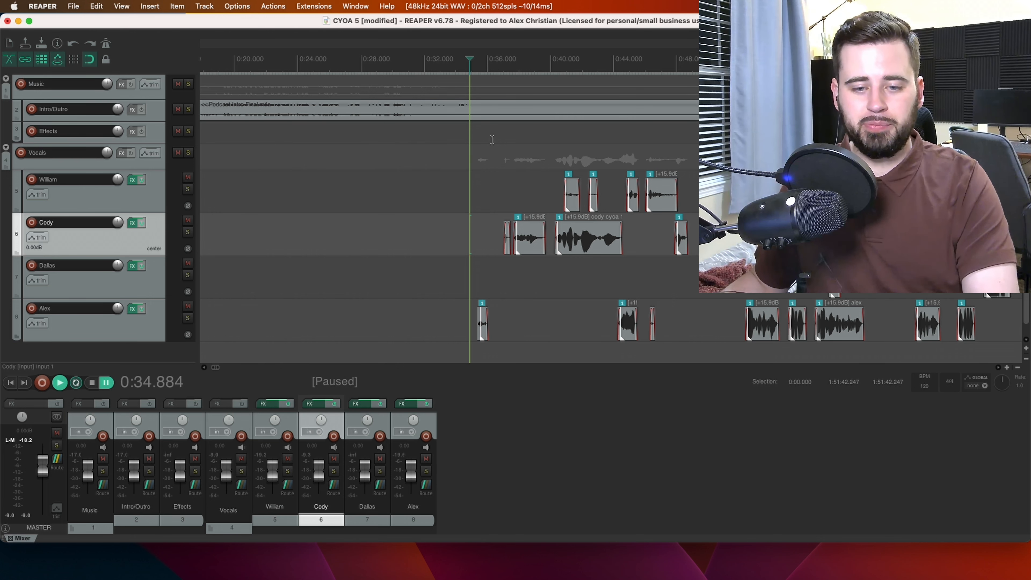
- Select the first clip on track 8 and inspect the component actions of the custom action Multitrack item delete
{"action": "left_click", "coordinate": [485, 320]}
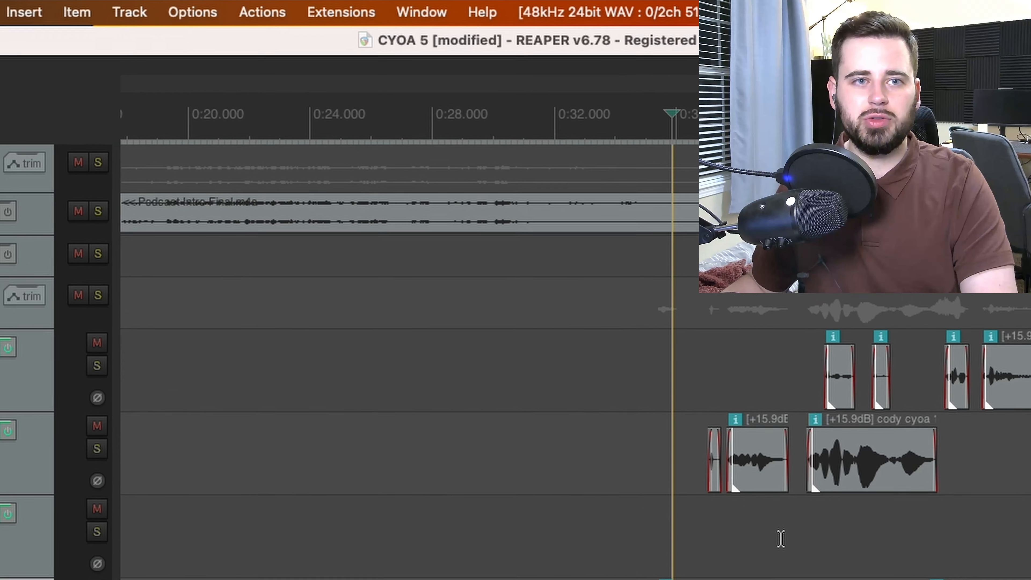
{"action": "left_click", "coordinate": [263, 12]}
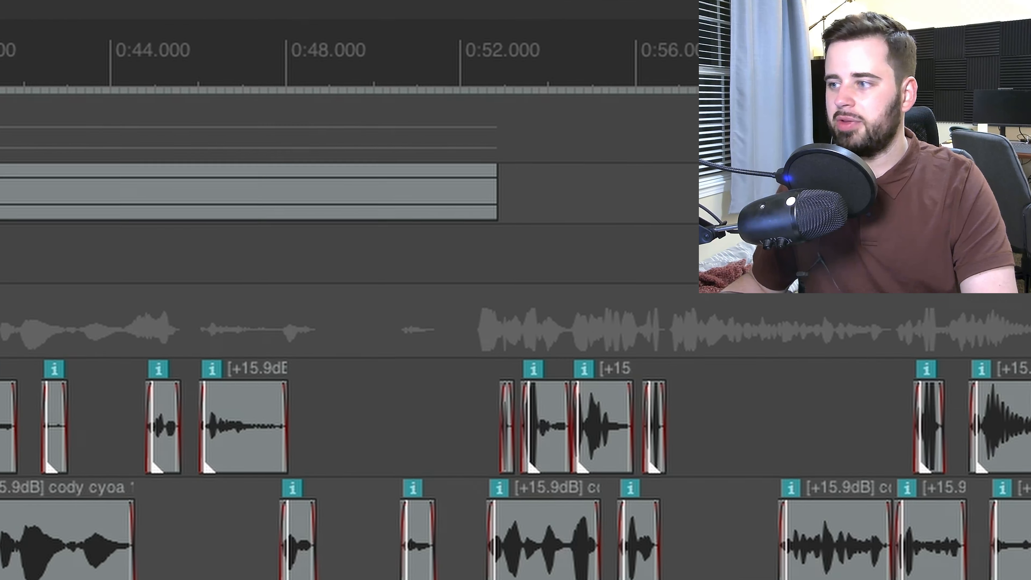
{"action": "key", "text": "shift+/"}
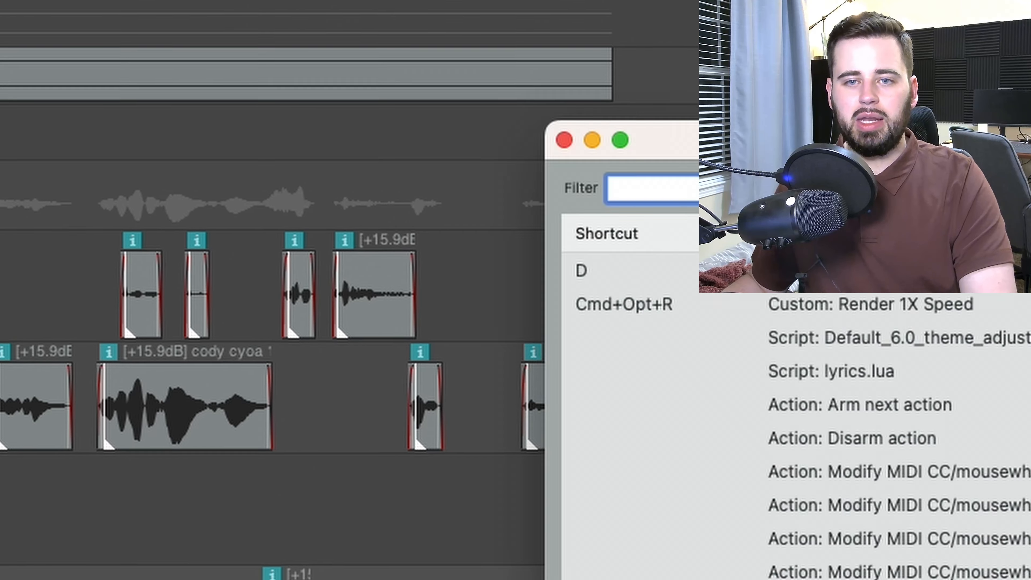
{"action": "left_click_drag", "start_coordinate": [759, 145], "coordinate": [131, 55]}
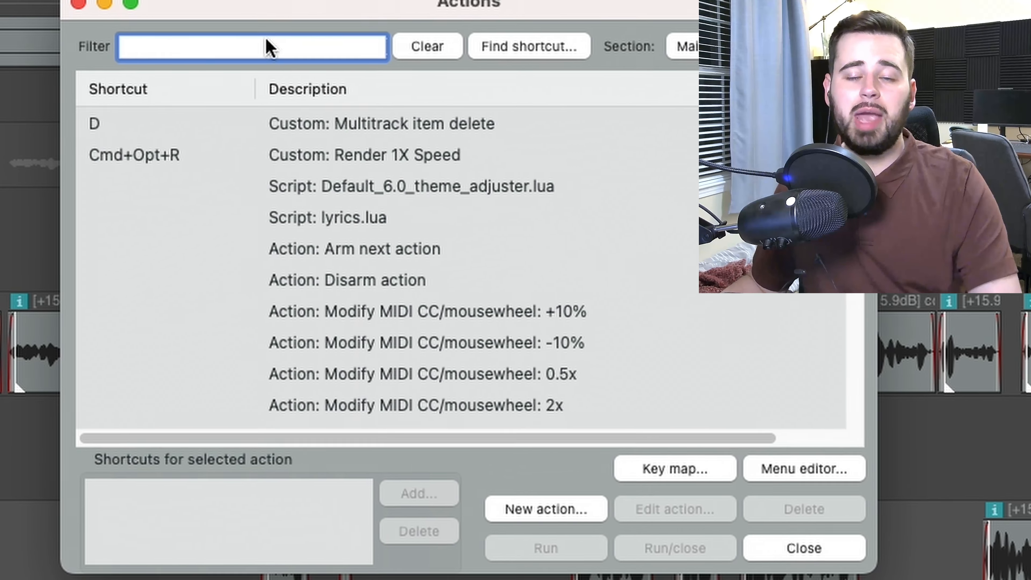
{"action": "left_click", "coordinate": [222, 174]}
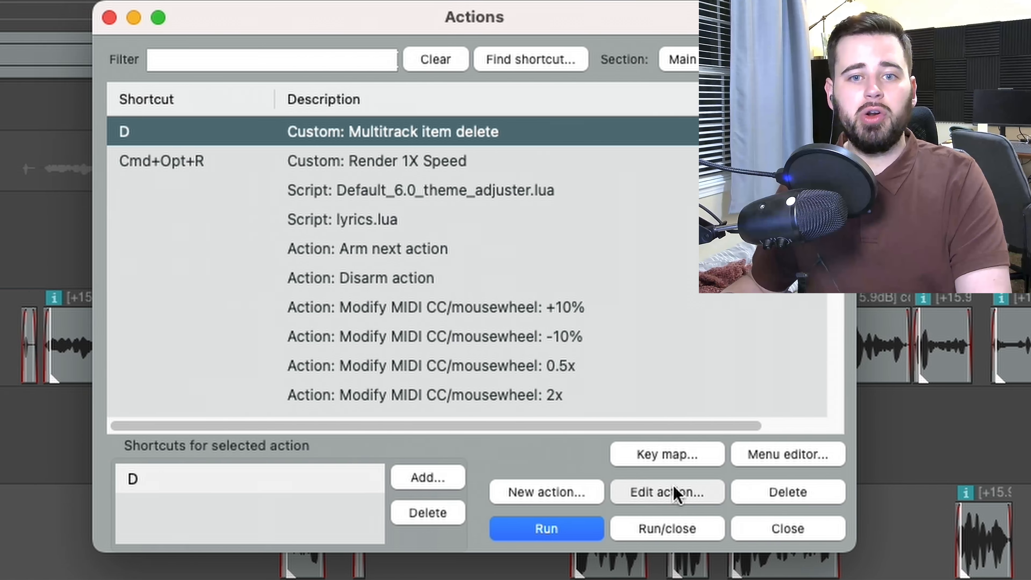
{"action": "left_click", "coordinate": [580, 492]}
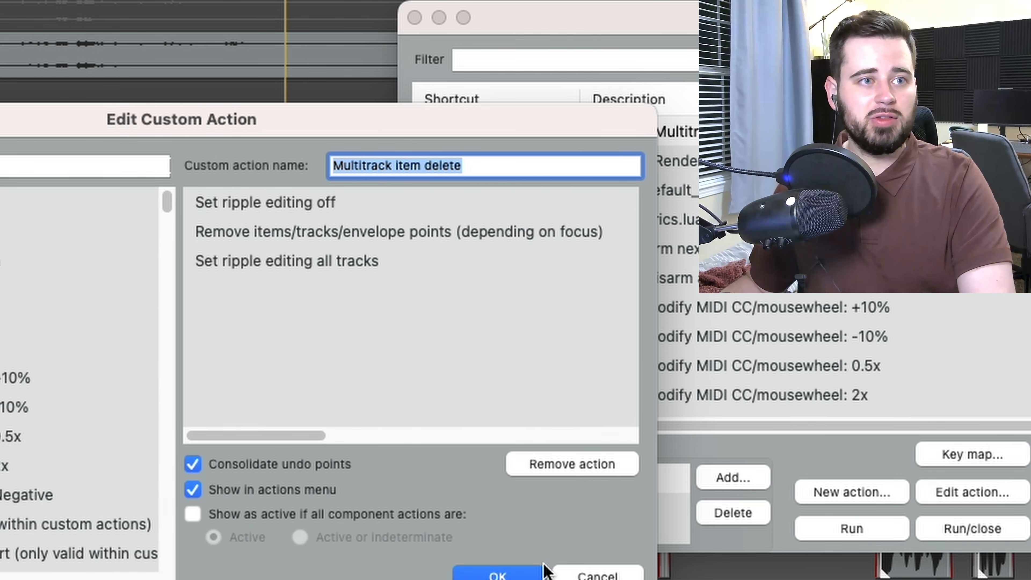
{"action": "left_click", "coordinate": [620, 576]}
{"action": "left_click", "coordinate": [415, 18]}
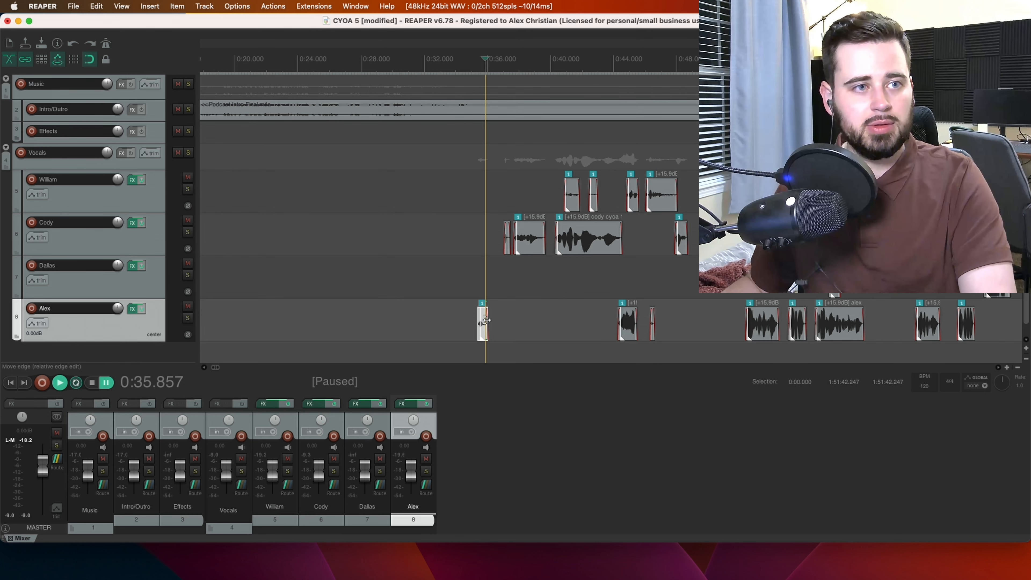
- Delete the first clip on track 8 and the first short clip on track 6 without shifting the other clips, auditioning the latter first
{"action": "key", "text": "Delete"}
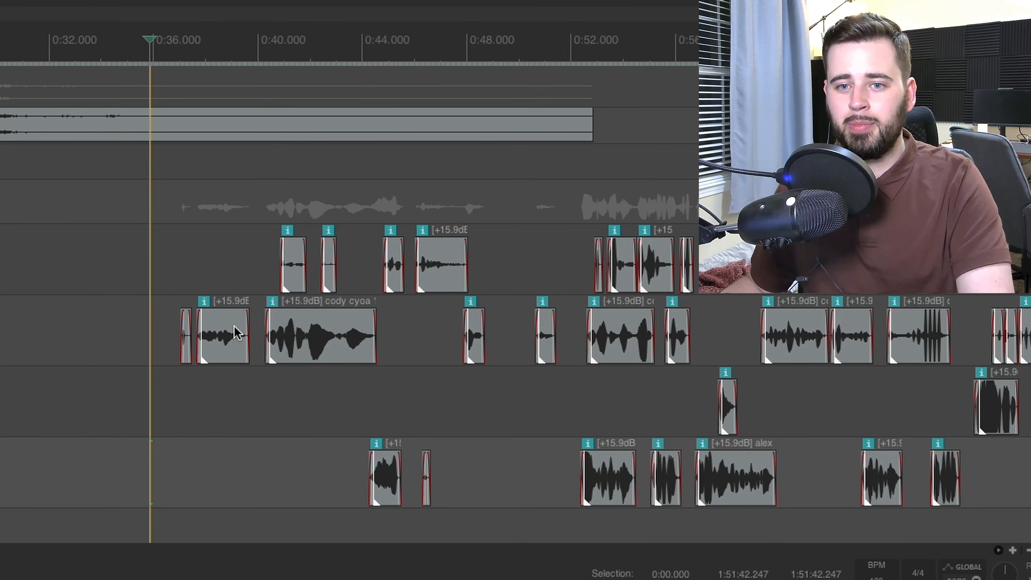
{"action": "scroll", "coordinate": [231, 329], "scroll_direction": "up", "scroll_amount": 3}
{"action": "left_click", "coordinate": [411, 342]}
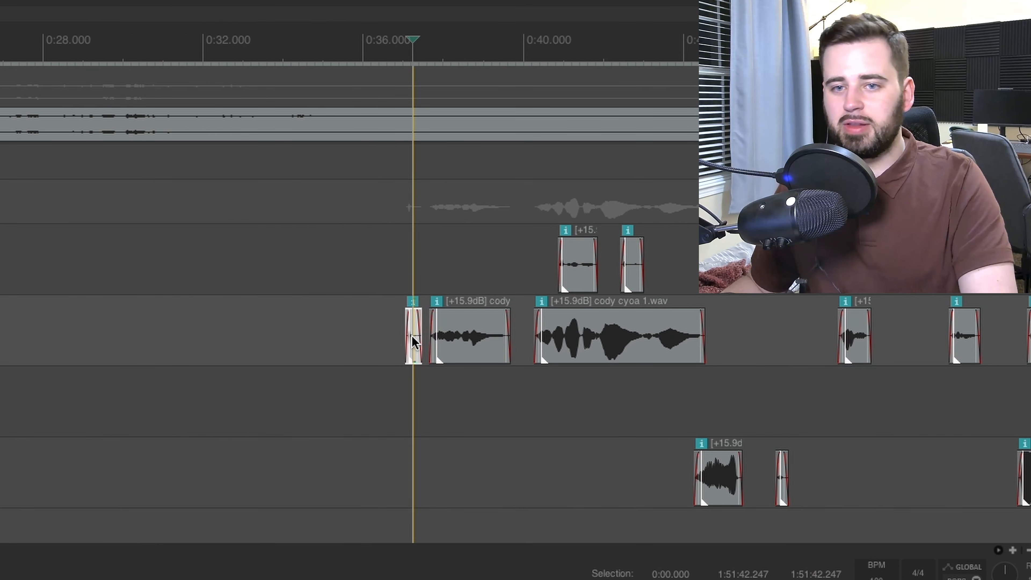
{"action": "left_click", "coordinate": [388, 271]}
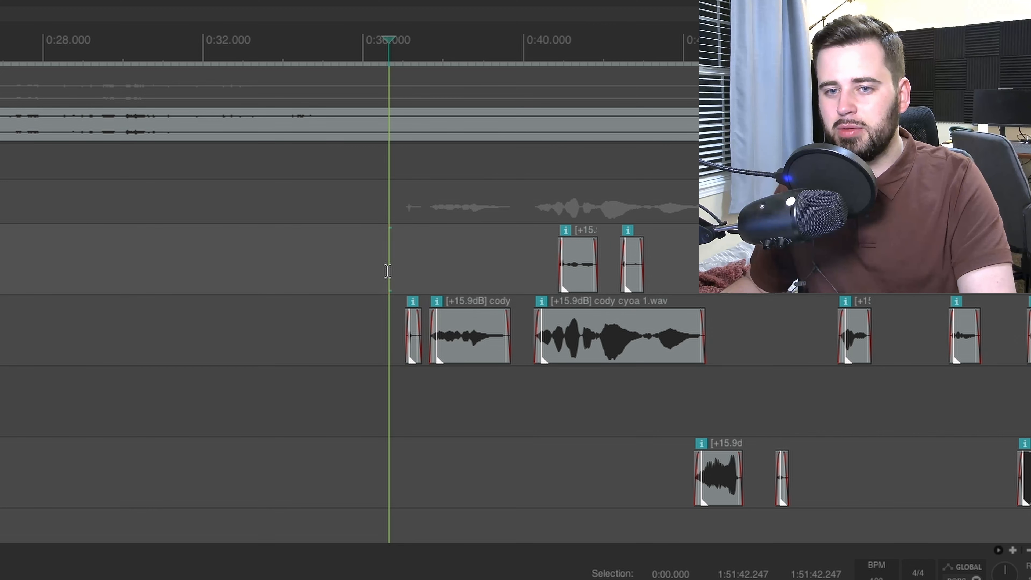
{"action": "key", "text": "space"}
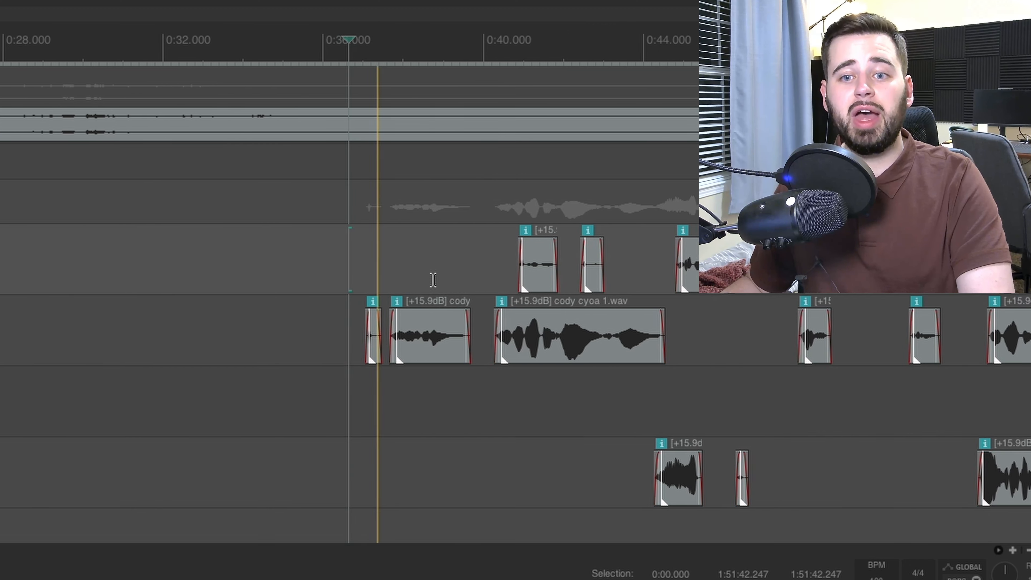
{"action": "left_click", "coordinate": [355, 327]}
{"action": "key", "text": "Delete"}
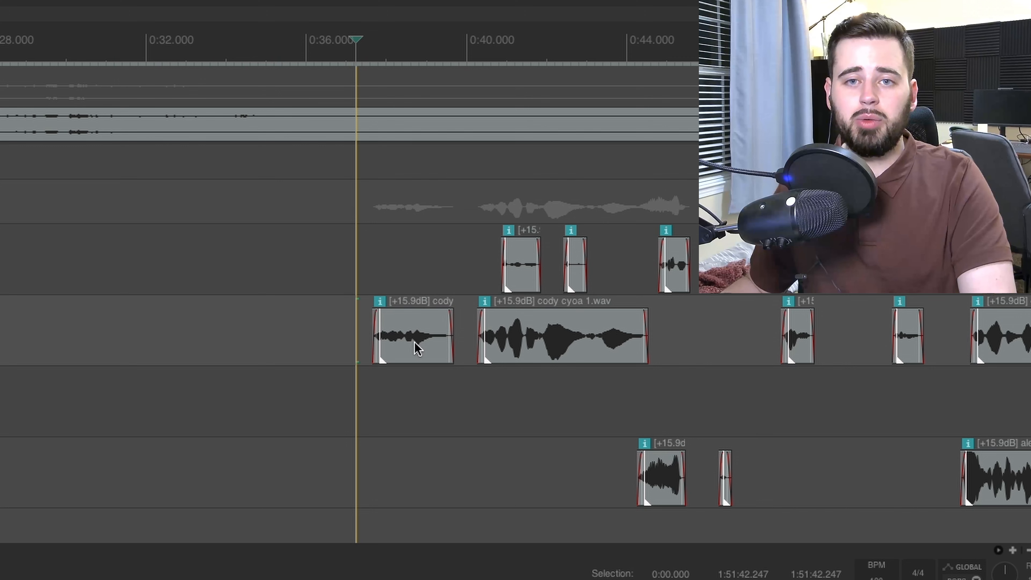
- Move the first remaining clip on track 6 to about 0:34.9 with all following clips, and place the cursor just before it
{"action": "left_click", "coordinate": [412, 342]}
{"action": "left_click_drag", "start_coordinate": [412, 342], "coordinate": [296, 342]}
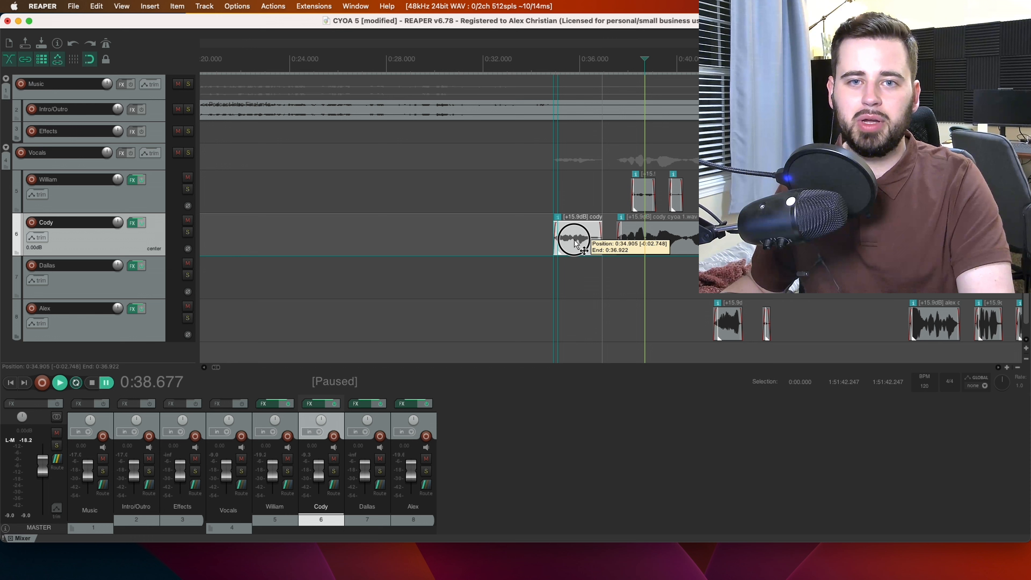
{"action": "left_click_drag", "start_coordinate": [576, 244], "coordinate": [576, 244]}
{"action": "left_click", "coordinate": [546, 66]}
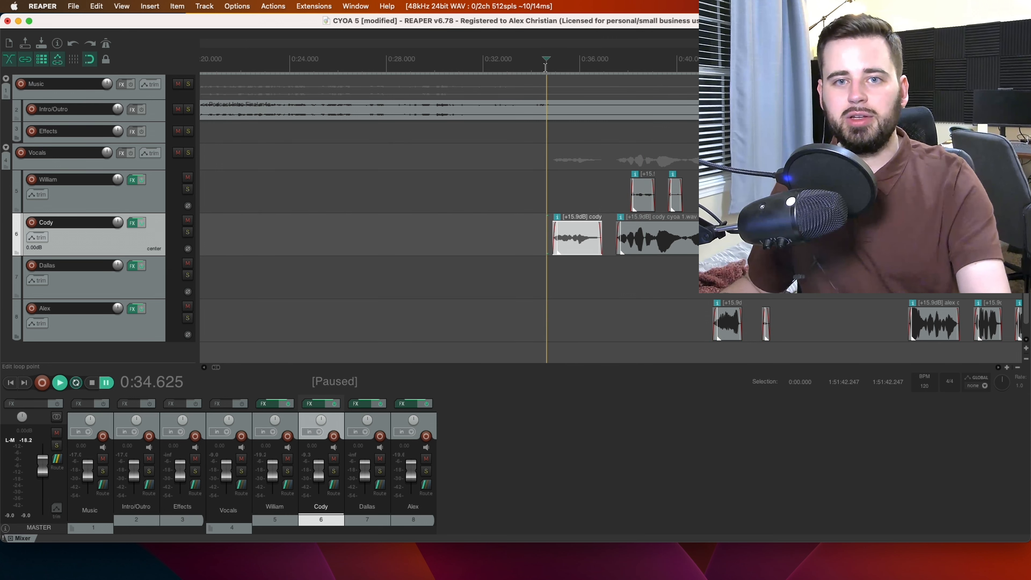
{"action": "left_click", "coordinate": [540, 66]}
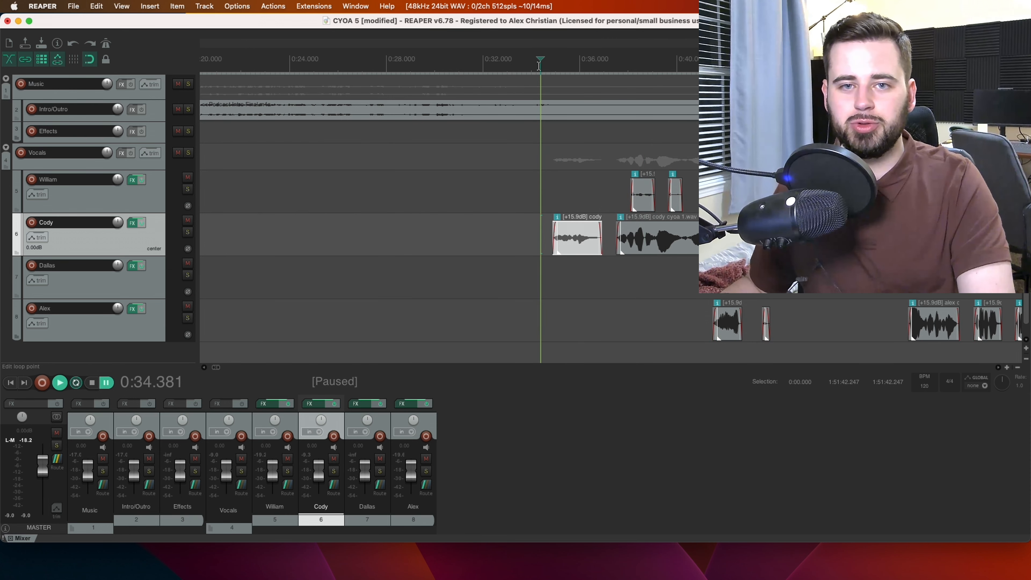
- Play from just before the first vocal clip on track 6, and delete the short clip on track 5 near 0:40 without shifting the others
{"action": "left_click", "coordinate": [537, 66]}
{"action": "key", "text": "space"}
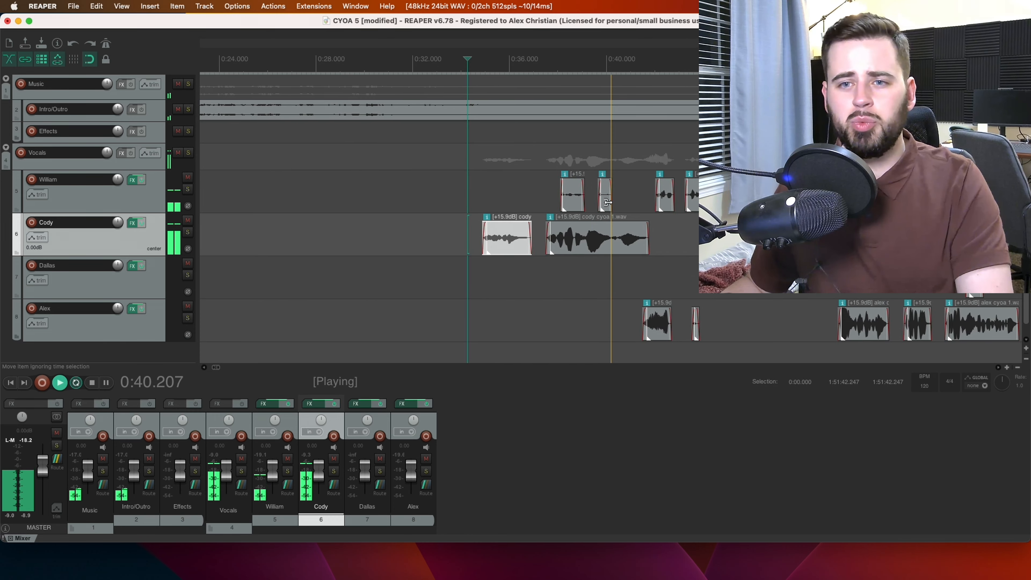
{"action": "key", "text": "space"}
{"action": "left_click", "coordinate": [604, 202]}
{"action": "key", "text": "Delete"}
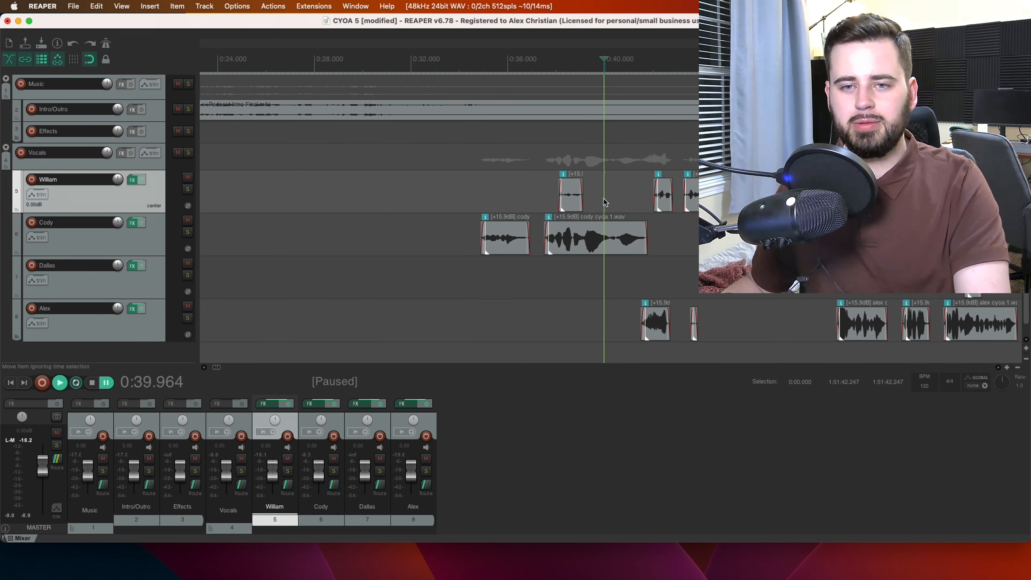
- Play on from about 0:40, and close the gaps by moving the short track 6 clip to about 0:46.3 and the following vocal clips to about 0:47.8
{"action": "key", "text": "space"}
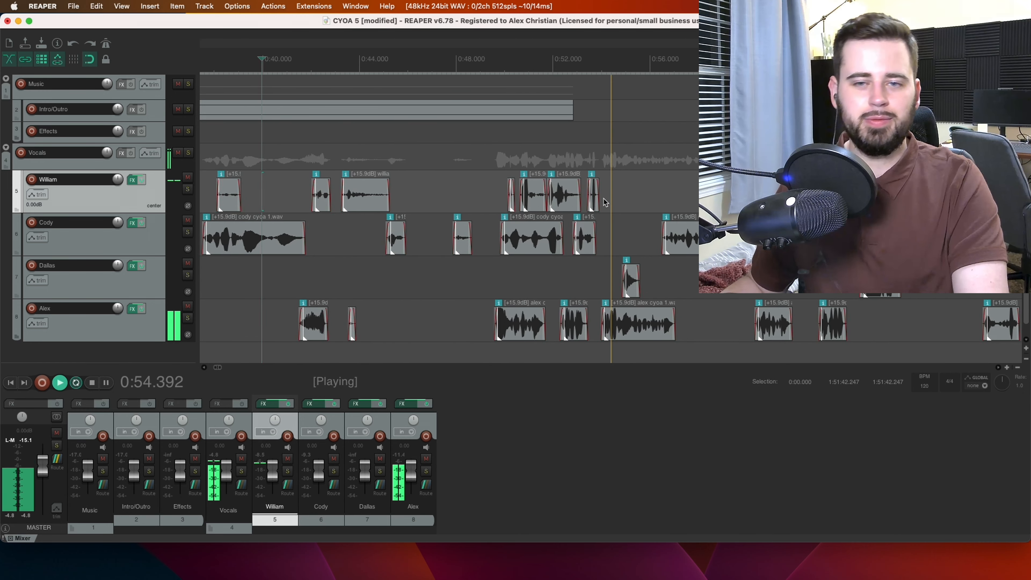
{"action": "key", "text": "ctrl+space"}
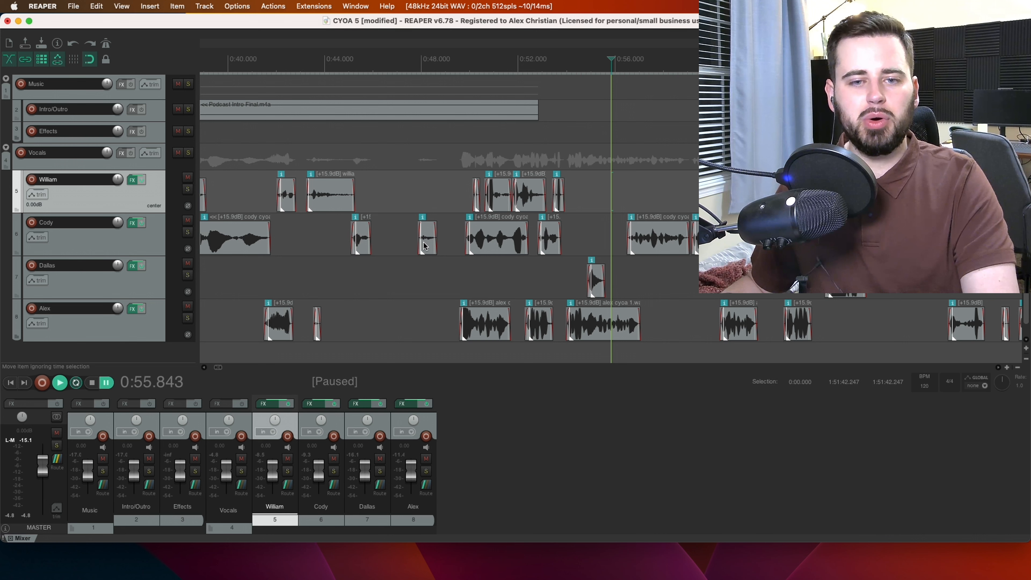
{"action": "mouse_move", "coordinate": [428, 244]}
{"action": "left_mouse_down"}
{"action": "mouse_move", "coordinate": [386, 245]}
{"action": "mouse_move", "coordinate": [437, 244]}
{"action": "mouse_move", "coordinate": [429, 244]}
{"action": "left_mouse_up"}
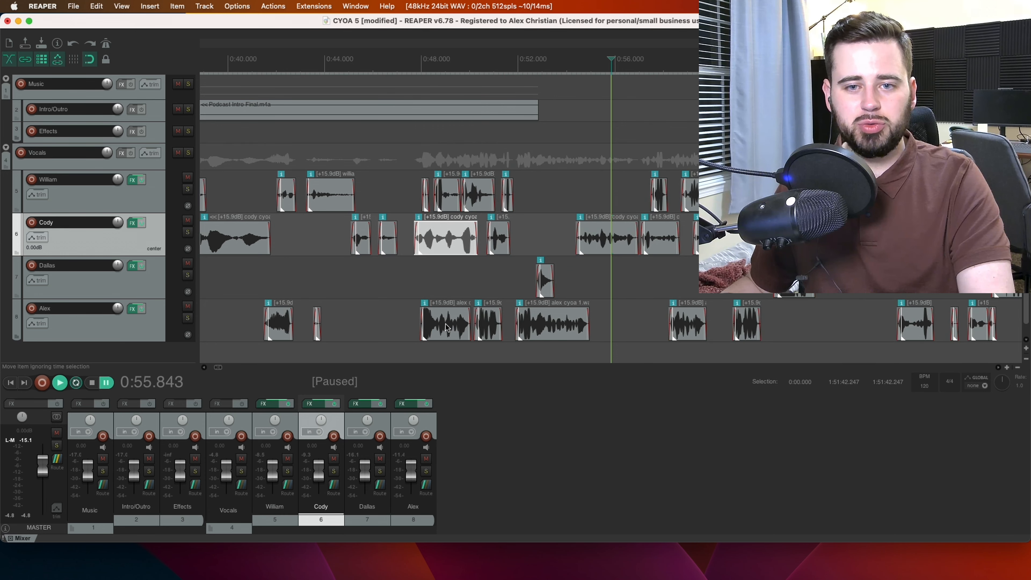
{"action": "left_click_drag", "start_coordinate": [441, 325], "coordinate": [437, 325]}
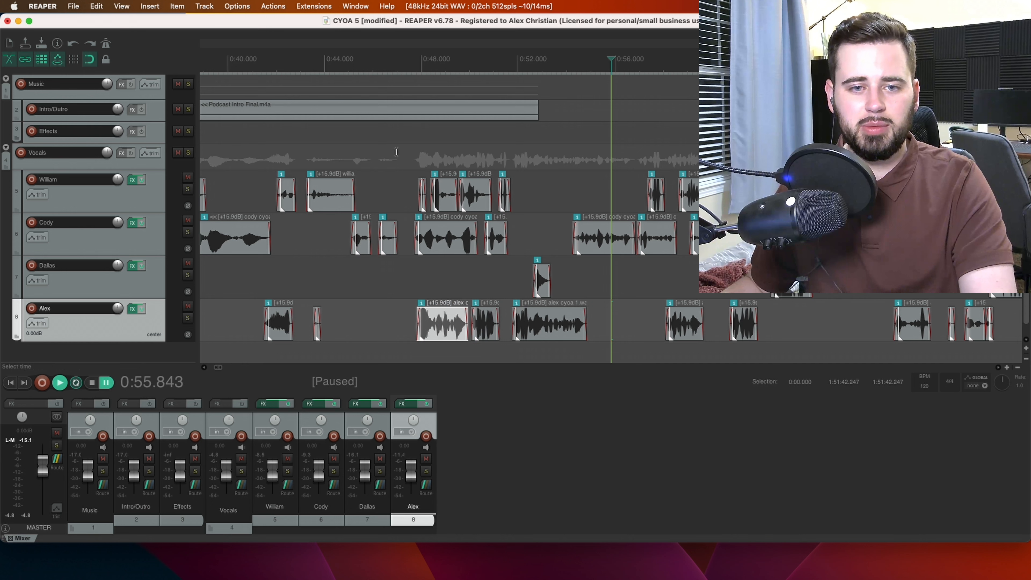
- Play the overlapping vocals from about 0:46.4 and again from about 0:49.7
{"action": "left_click", "coordinate": [381, 159]}
{"action": "key", "text": "space"}
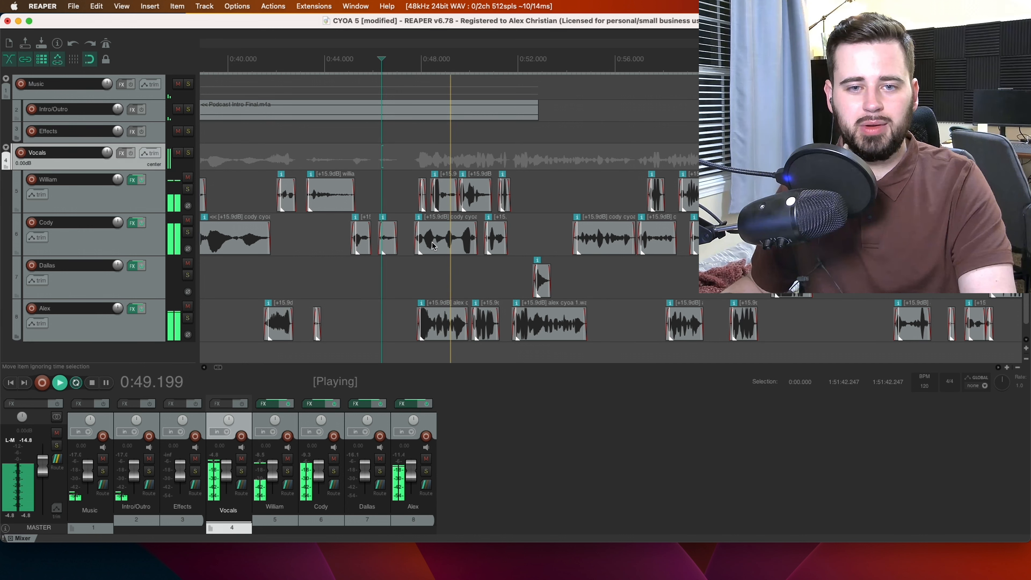
{"action": "key", "text": "space"}
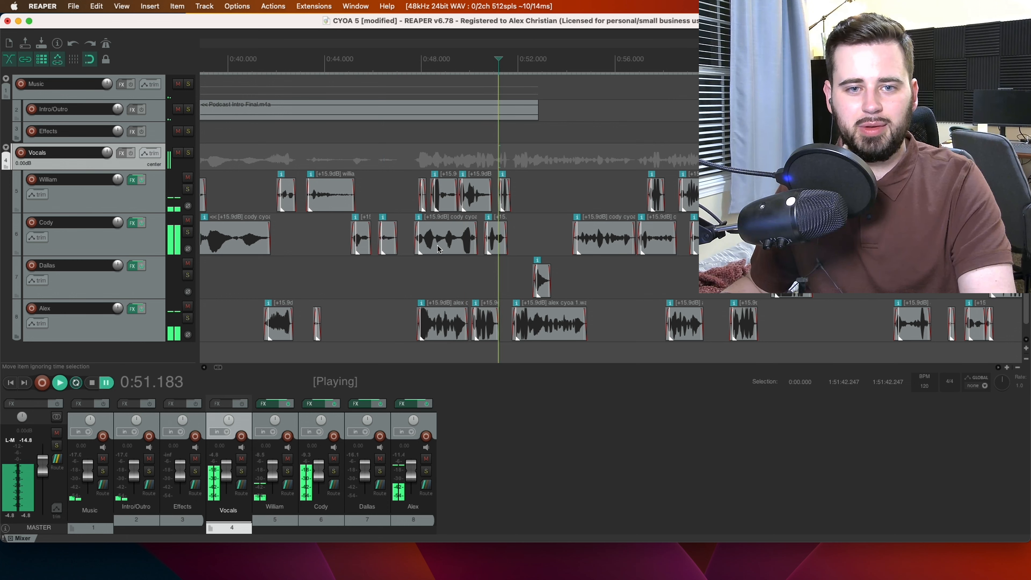
{"action": "key", "text": "space"}
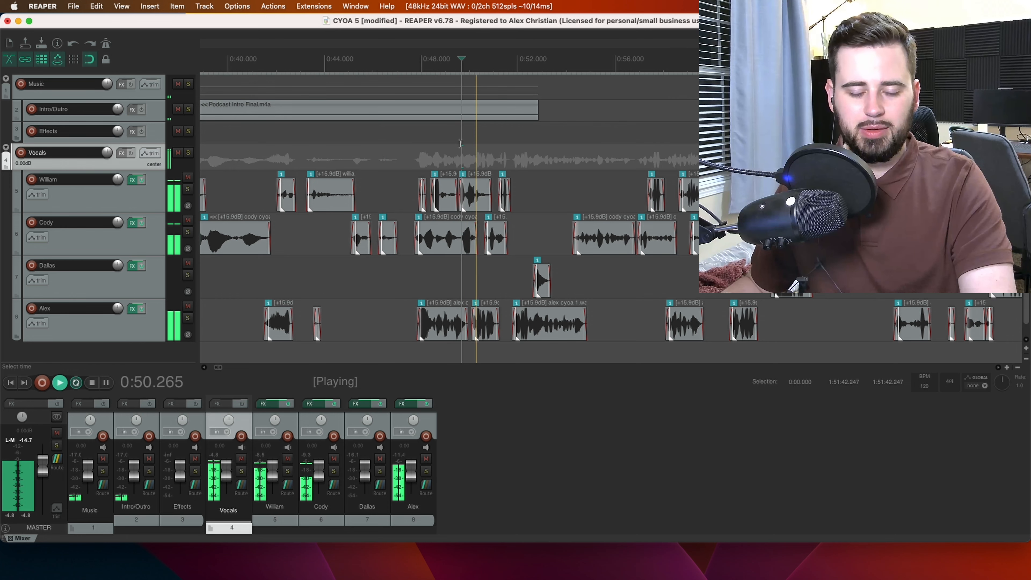
{"action": "key", "text": "space"}
{"action": "left_click", "coordinate": [474, 193]}
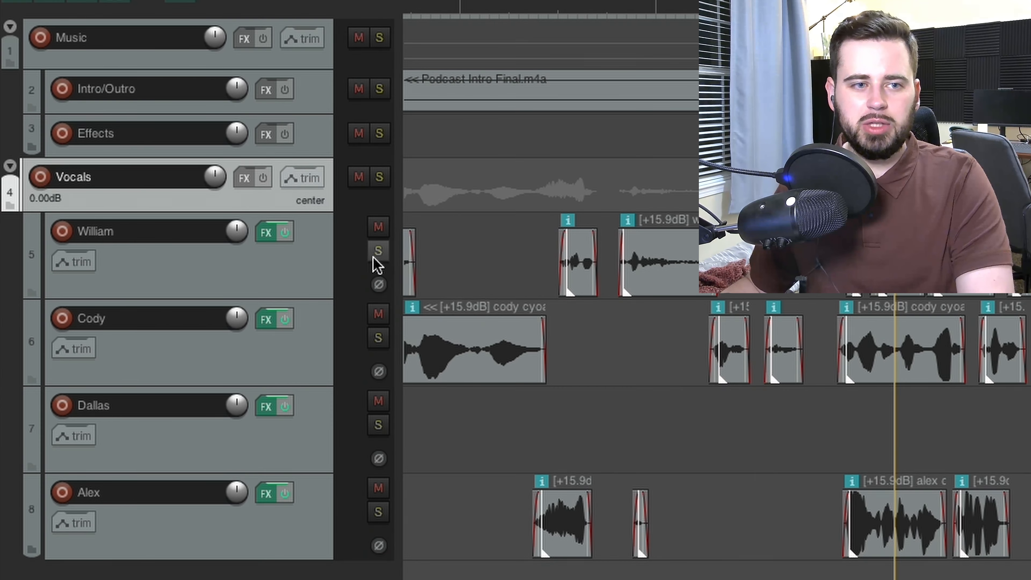
- Solo track 5 and play its clips from about 0:48.5
{"action": "left_click", "coordinate": [377, 252]}
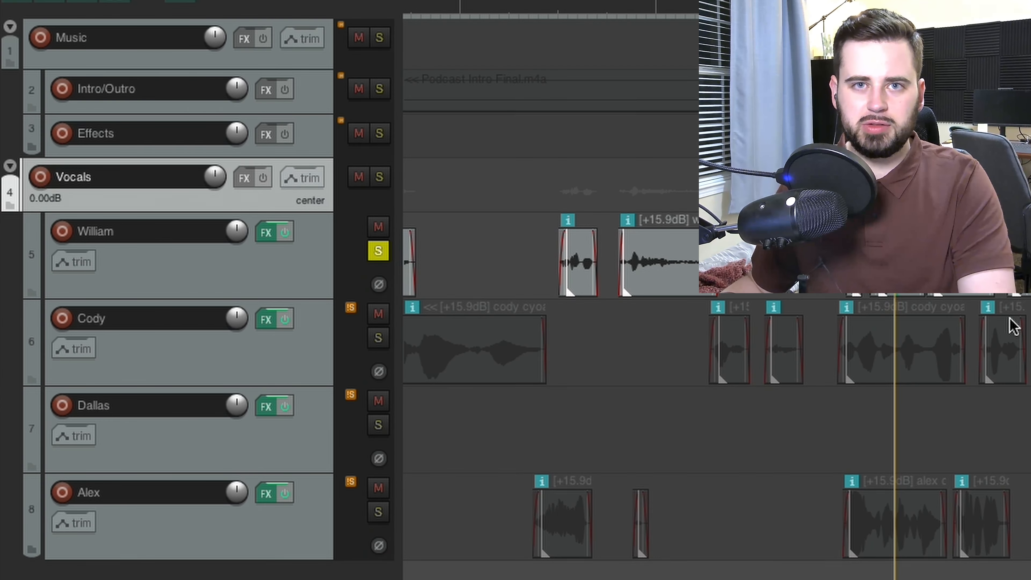
{"action": "left_click", "coordinate": [873, 2]}
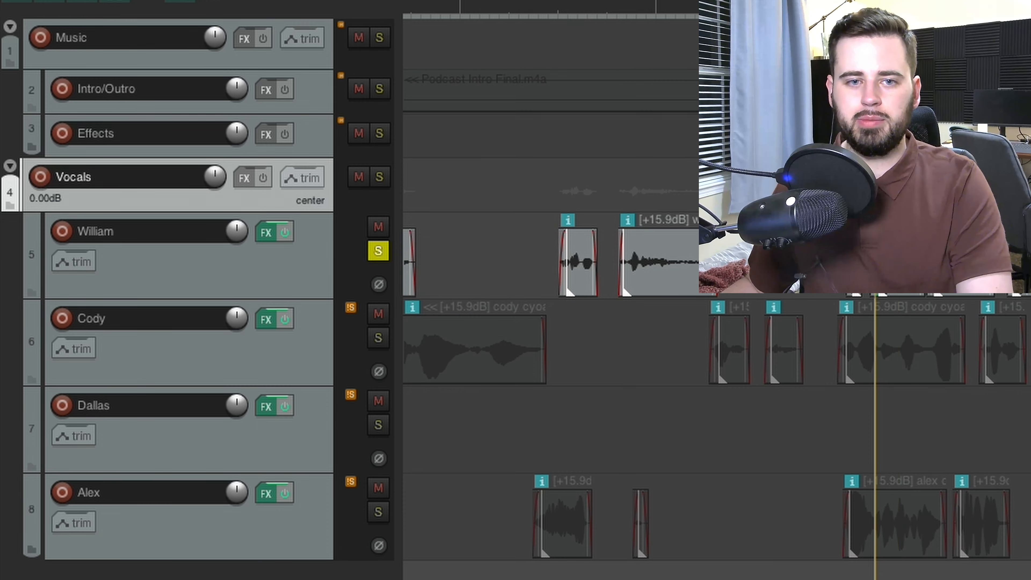
{"action": "key", "text": "space"}
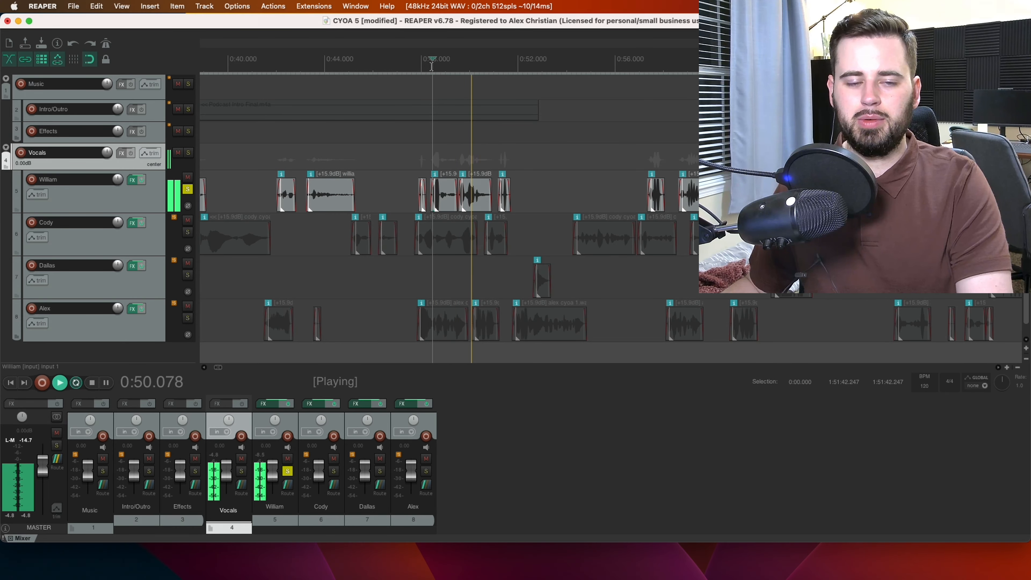
{"action": "key", "text": "ctrl+space"}
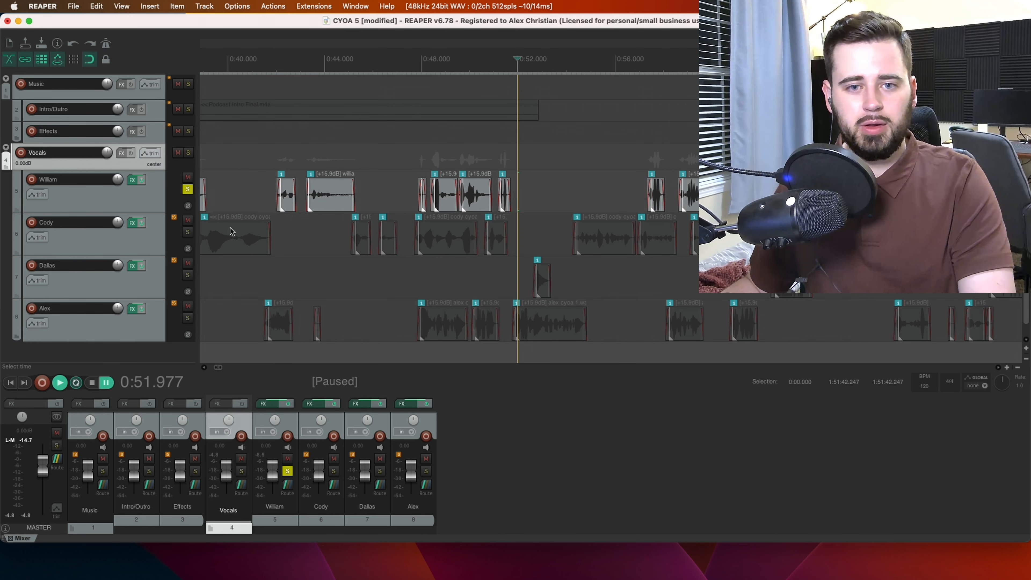
- Solo track 6 instead of track 5 and play its clips from about 0:48
{"action": "left_click", "coordinate": [187, 189]}
{"action": "left_click", "coordinate": [187, 232]}
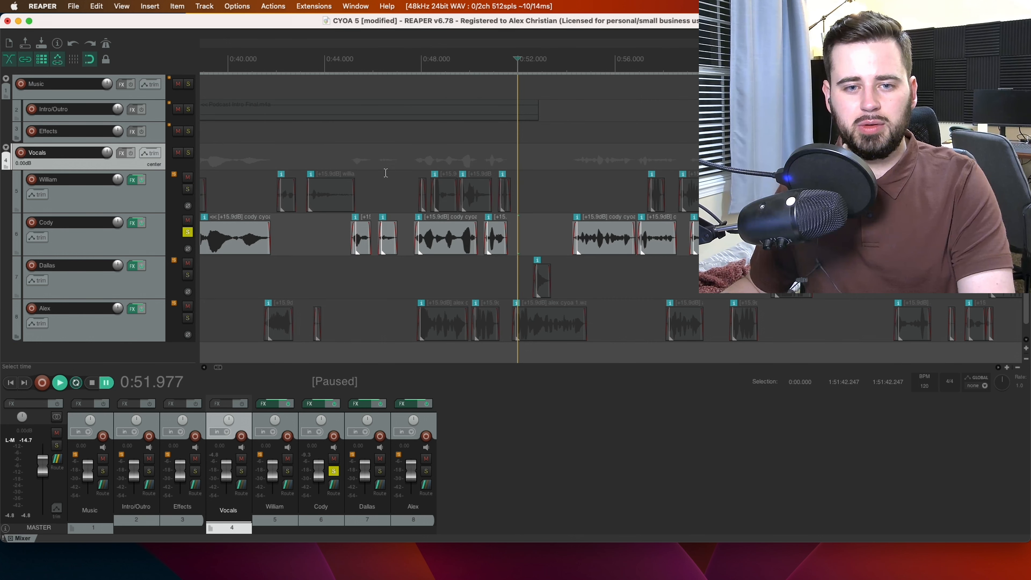
{"action": "left_click", "coordinate": [420, 162]}
{"action": "key", "text": "space"}
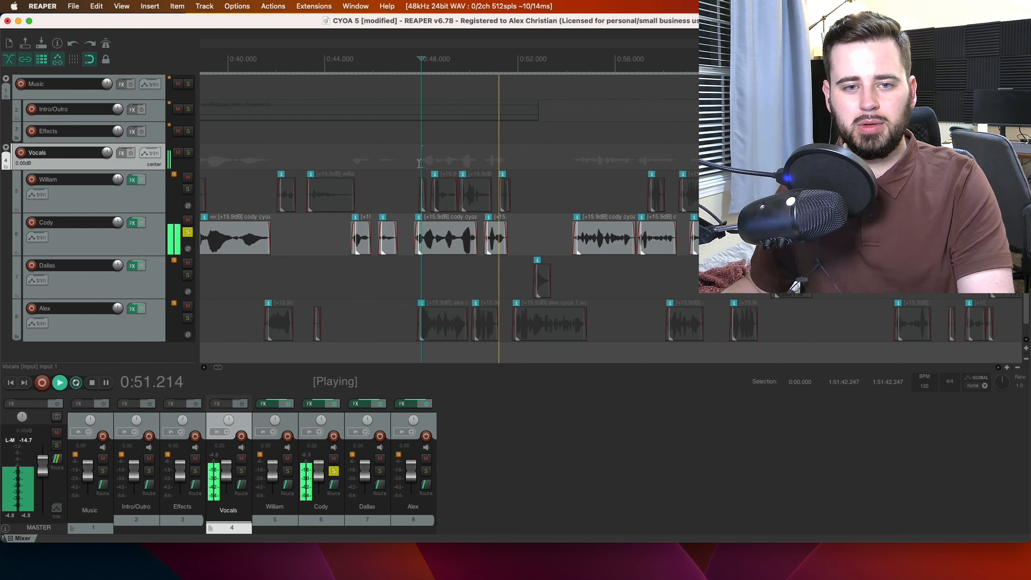
{"action": "key", "text": "space"}
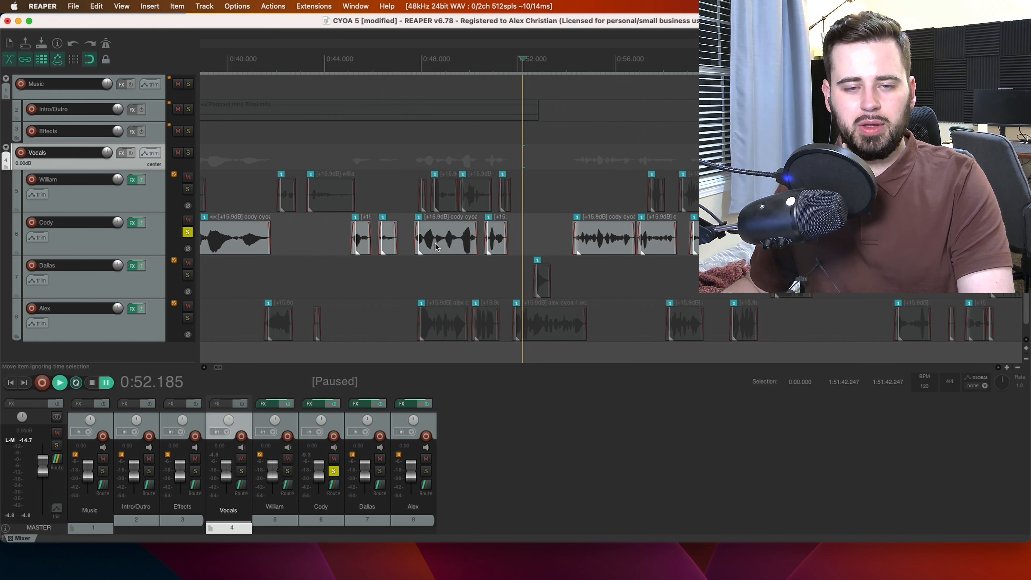
- Move the next two clips on track 6 to about 0:47.1 and 0:49.7 with all following clips, and turn off the track's solo
{"action": "left_click_drag", "start_coordinate": [437, 247], "coordinate": [474, 243]}
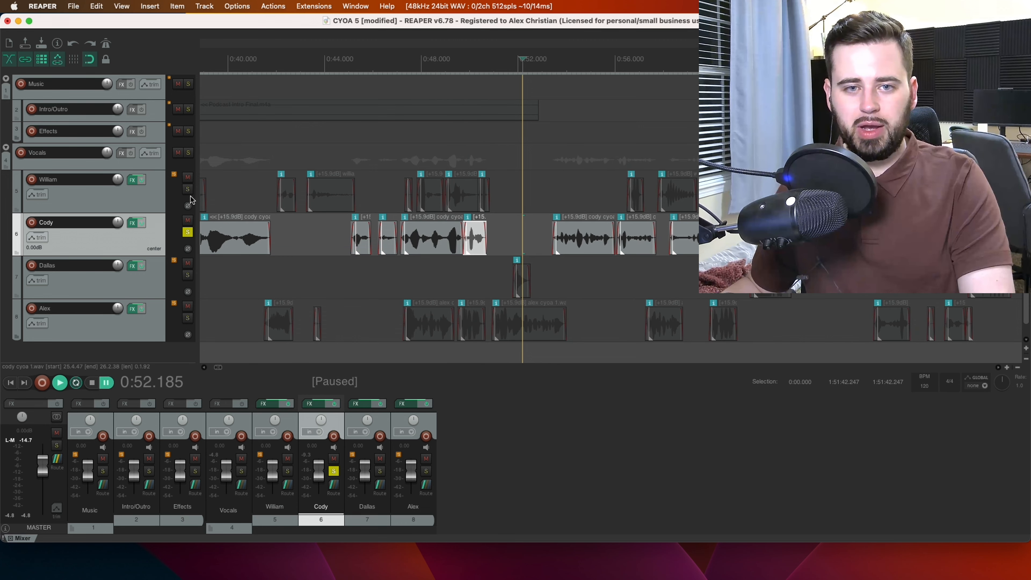
{"action": "left_click", "coordinate": [188, 233]}
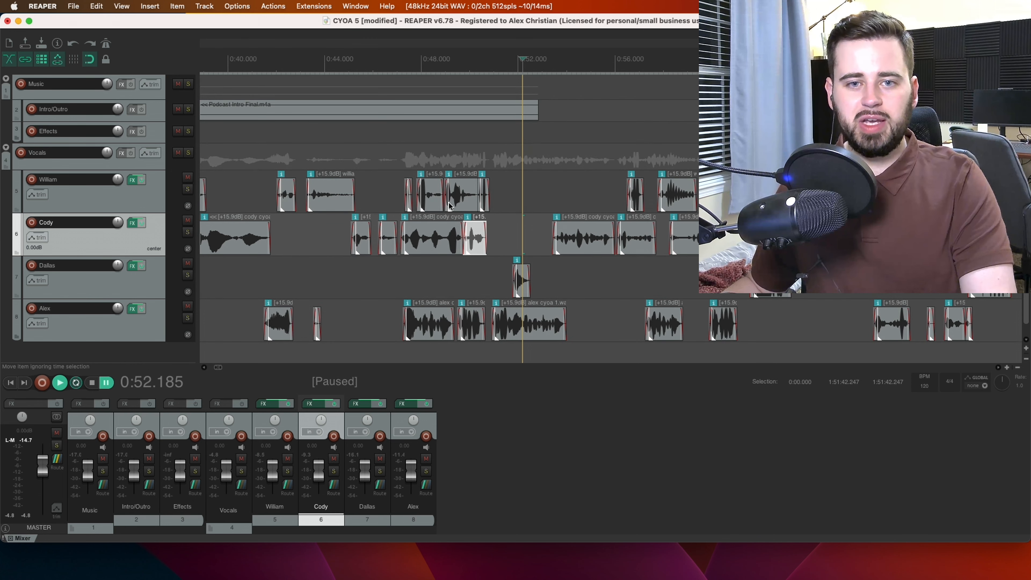
- With ripple editing off, move the group of track 5 clips near 0:48 to start at about 0:49.6, and play the result from 0:49
{"action": "left_click", "coordinate": [437, 203]}
{"action": "left_click", "coordinate": [463, 197], "text": "super"}
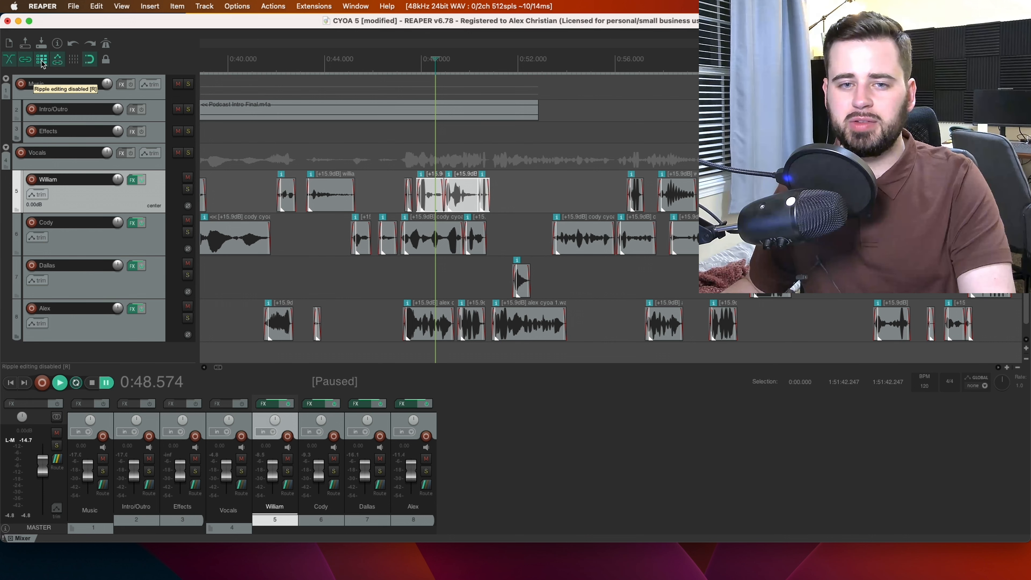
{"action": "left_click_drag", "start_coordinate": [469, 203], "coordinate": [511, 202]}
{"action": "left_click", "coordinate": [445, 153]}
{"action": "key", "text": "space"}
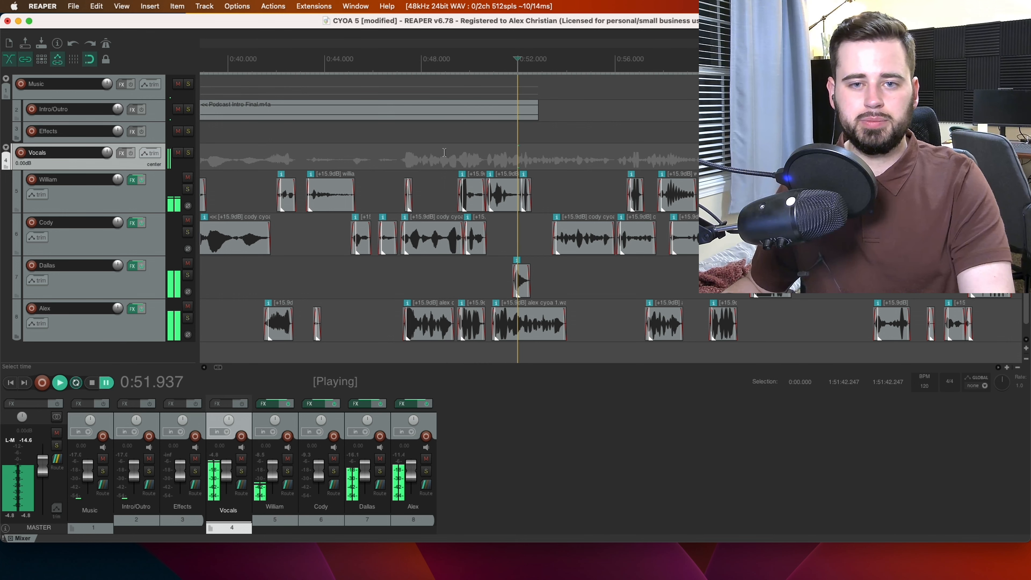
{"action": "key", "text": "space"}
- Move the track 8 clip near 0:48 to about 0:52.6 with all following clips, and delete the short track 5 clip above its new start
{"action": "left_click", "coordinate": [424, 327]}
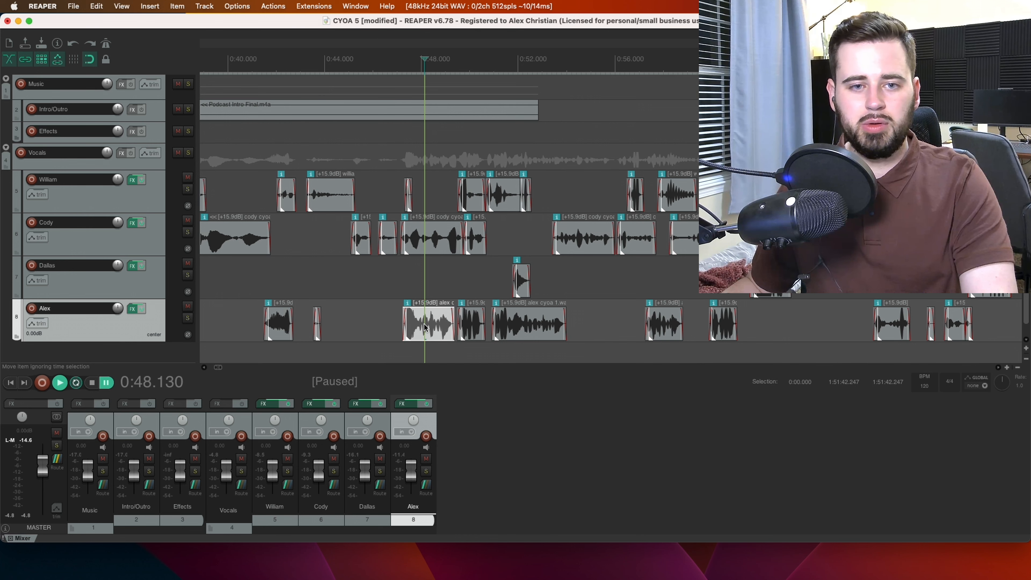
{"action": "left_click_drag", "start_coordinate": [425, 327], "coordinate": [552, 323]}
{"action": "left_click", "coordinate": [539, 198]}
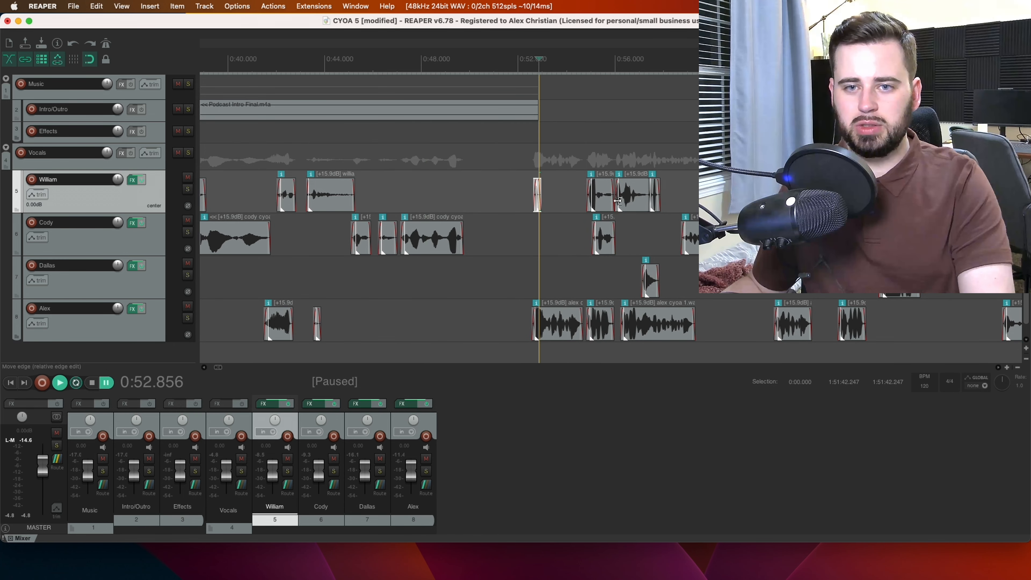
- Move the group of clips on tracks 5, 6 and 7 near 0:56 back to start at about 0:49.6 without shifting the other clips
{"action": "left_click", "coordinate": [604, 198]}
{"action": "left_click", "coordinate": [608, 236], "text": "super"}
{"action": "left_click", "coordinate": [641, 203], "text": "super"}
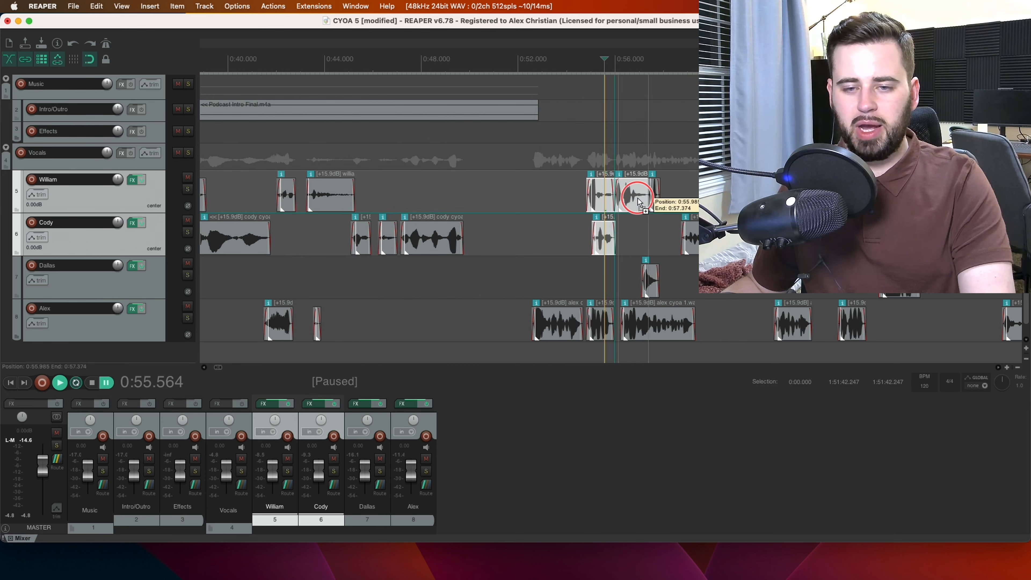
{"action": "left_click", "coordinate": [650, 278], "text": "super"}
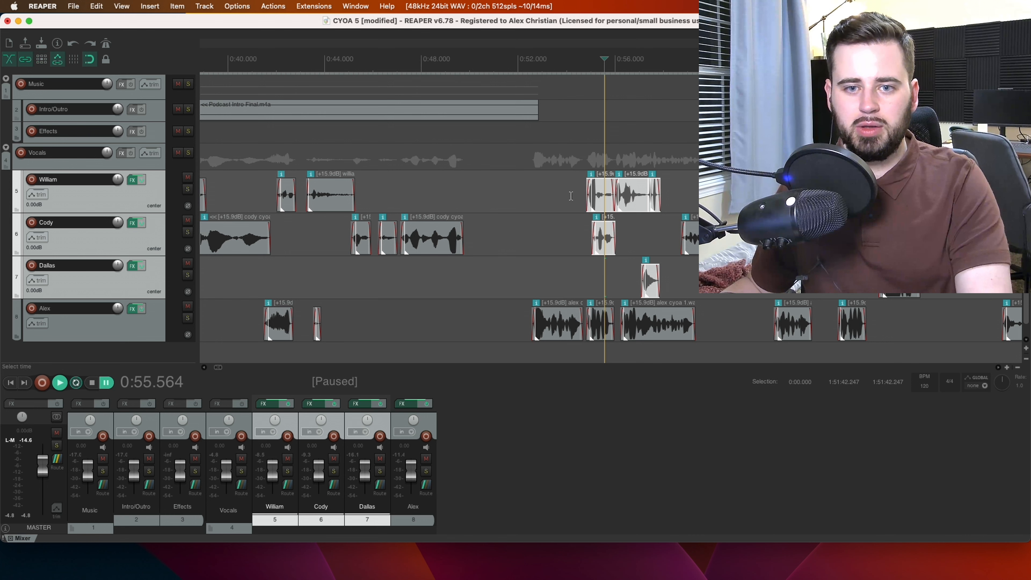
{"action": "left_click_drag", "start_coordinate": [603, 199], "coordinate": [471, 198]}
- Play the rearranged conversation from about 0:44.3 to about 1:08
{"action": "left_click", "coordinate": [431, 65]}
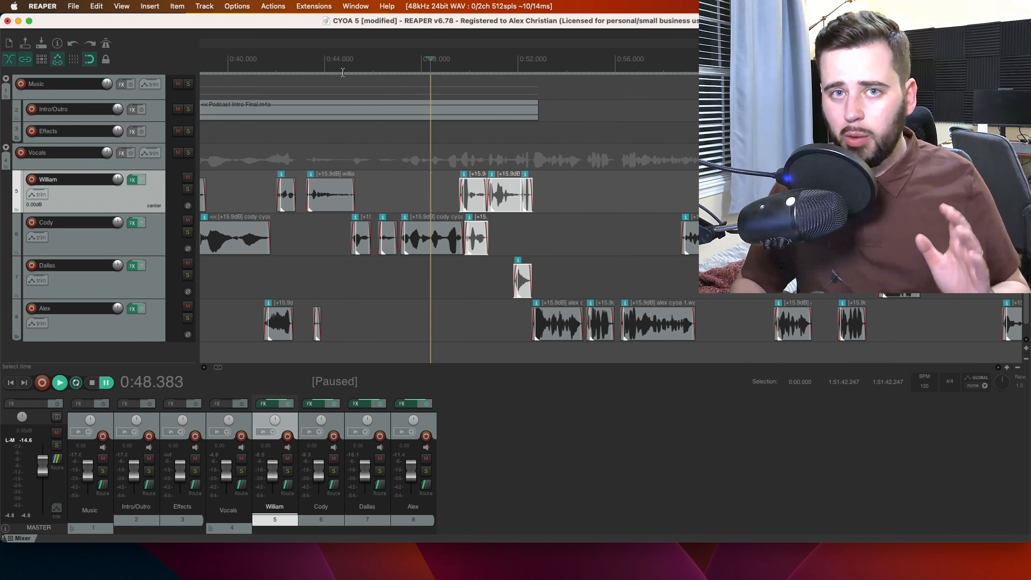
{"action": "left_click", "coordinate": [345, 64]}
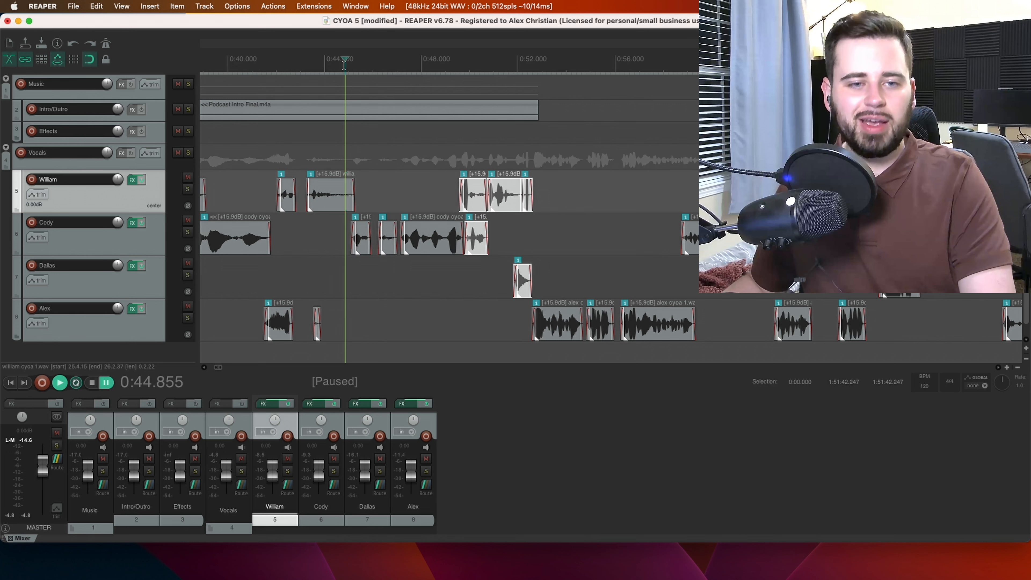
{"action": "left_click", "coordinate": [331, 62]}
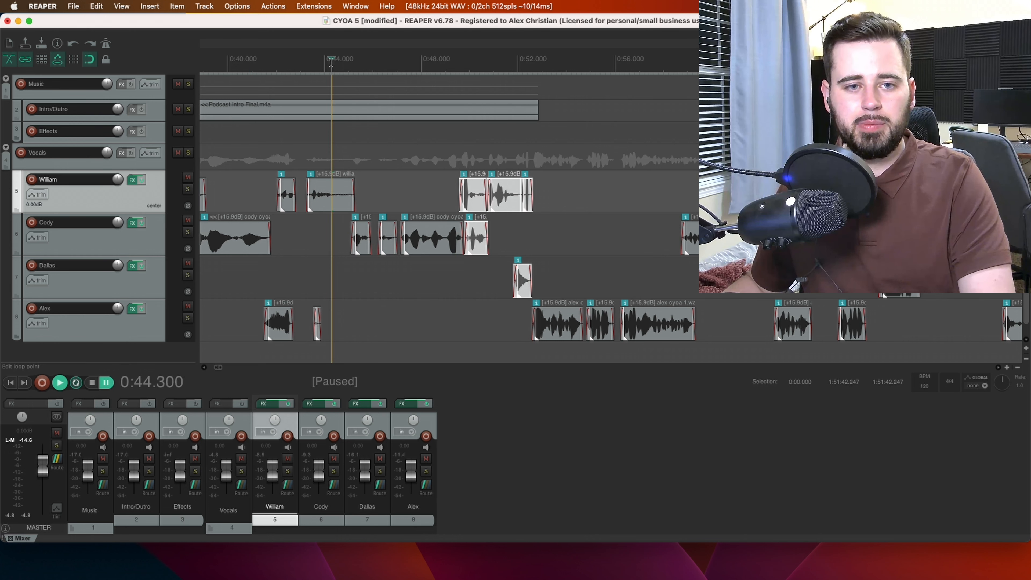
{"action": "key", "text": "space"}
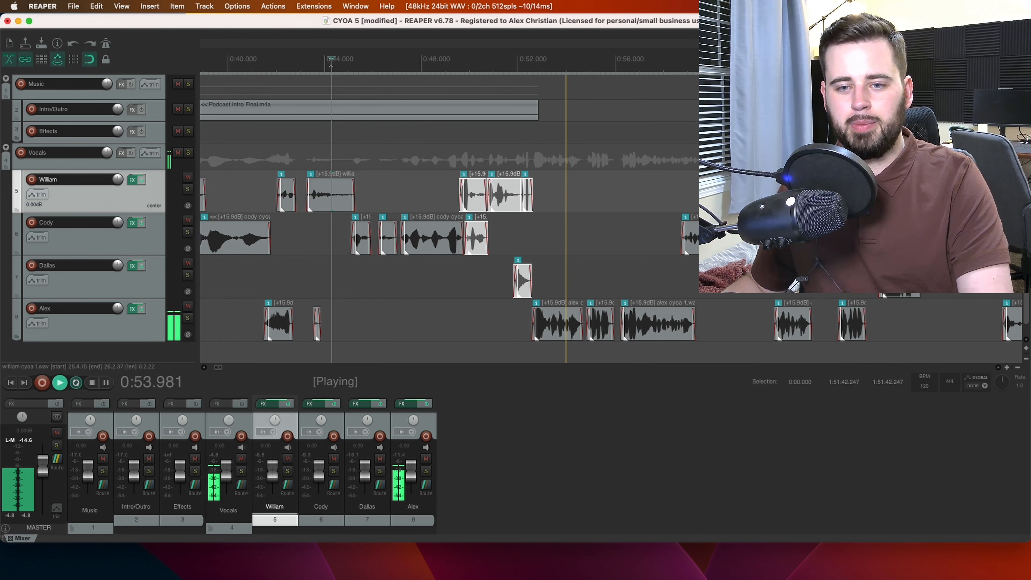
{"action": "scroll", "coordinate": [374, 146], "scroll_direction": "right", "scroll_amount": 1}
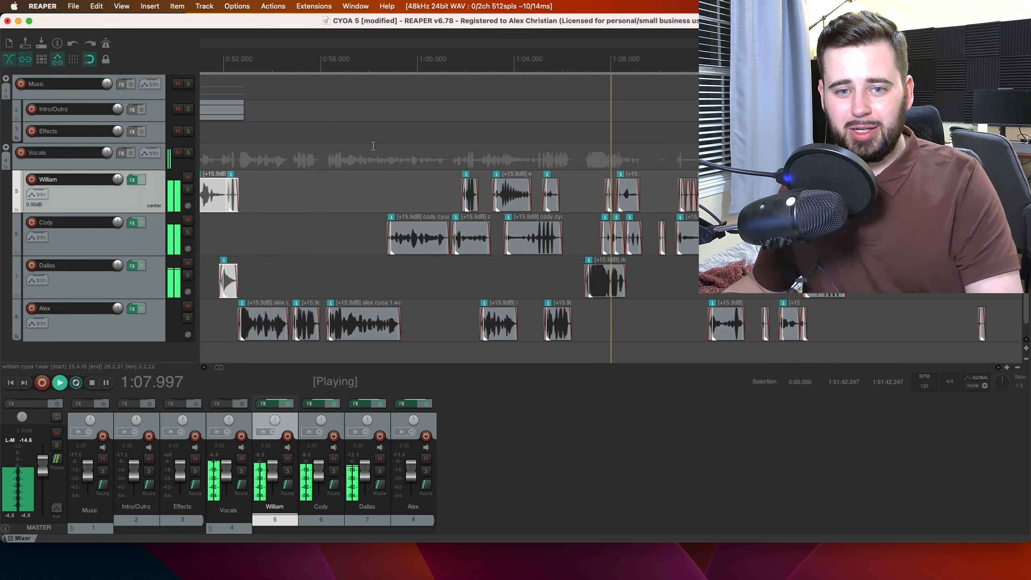
{"action": "key", "text": "space"}
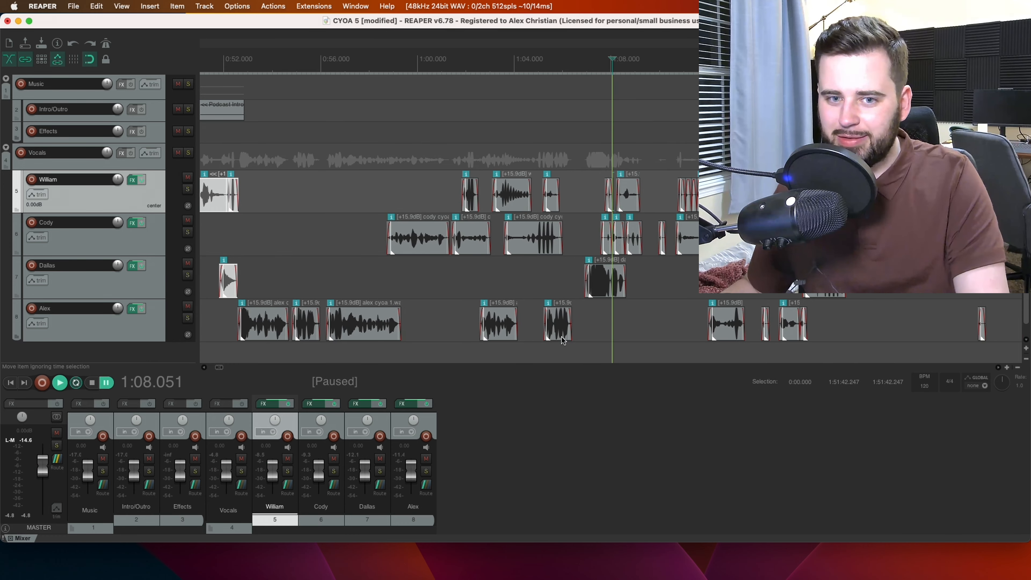
- Delete the two clips on track 8 near 1:05.8 and 1:03.6 without shifting the other clips
{"action": "left_click", "coordinate": [557, 334]}
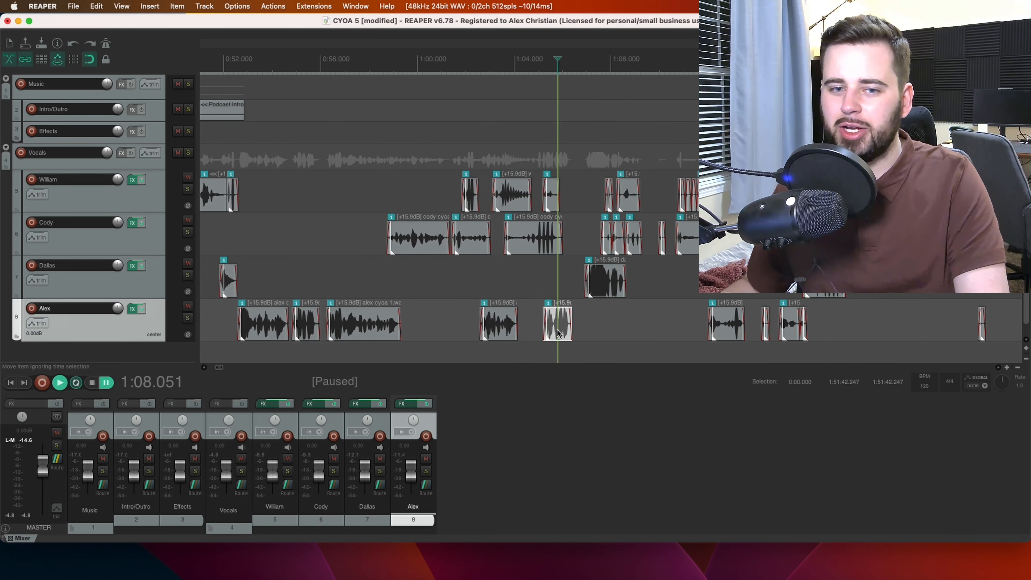
{"action": "key", "text": "Delete"}
{"action": "left_click", "coordinate": [505, 324]}
{"action": "key", "text": "Delete"}
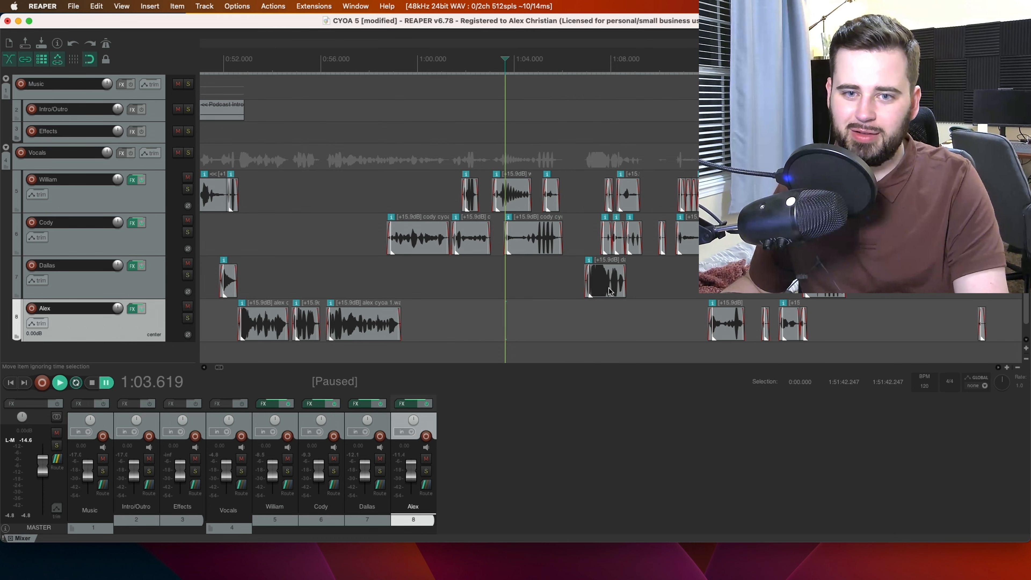
- Move the track 7 clip near 1:07 to about 1:05.4 with all following clips
{"action": "left_click_drag", "start_coordinate": [610, 292], "coordinate": [573, 290]}
{"action": "scroll", "coordinate": [573, 289], "scroll_direction": "down", "scroll_amount": 3}
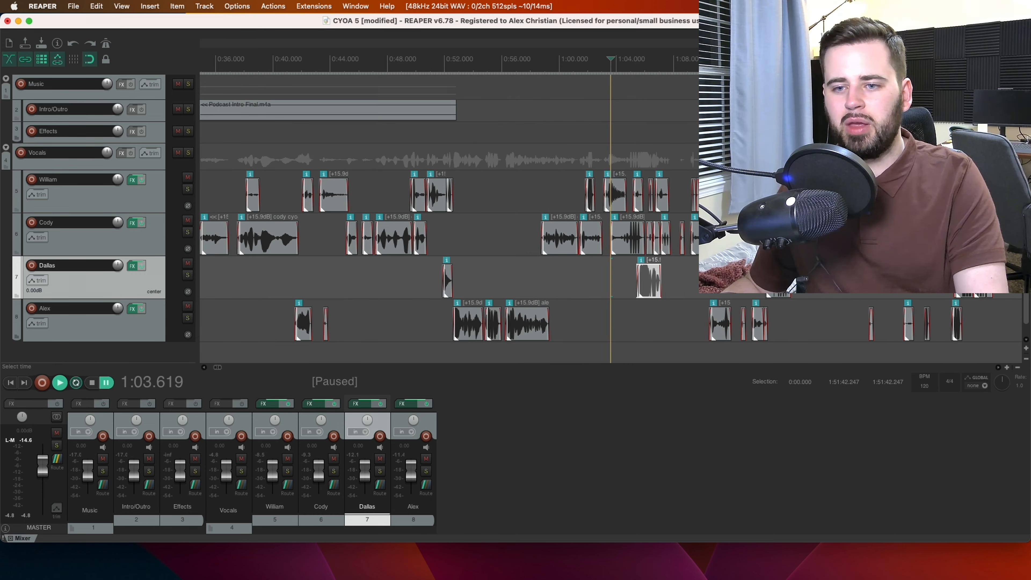
{"action": "scroll", "coordinate": [573, 289], "scroll_direction": "down", "scroll_amount": 4}
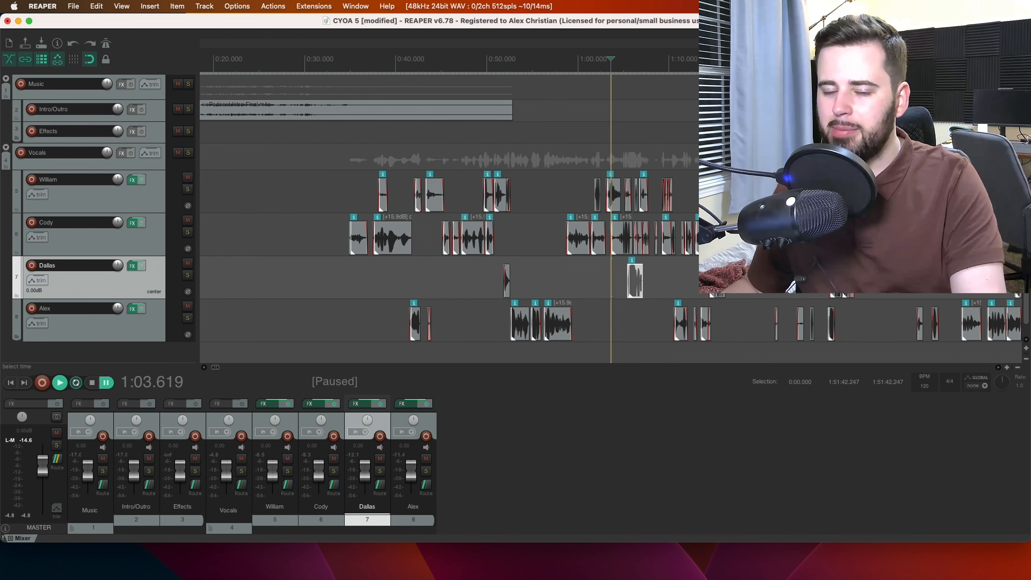
- Play the conversation from about 1:03.6 to about 1:29.8 to check the edited clips
{"action": "scroll", "coordinate": [663, 287], "scroll_direction": "up", "scroll_amount": 5}
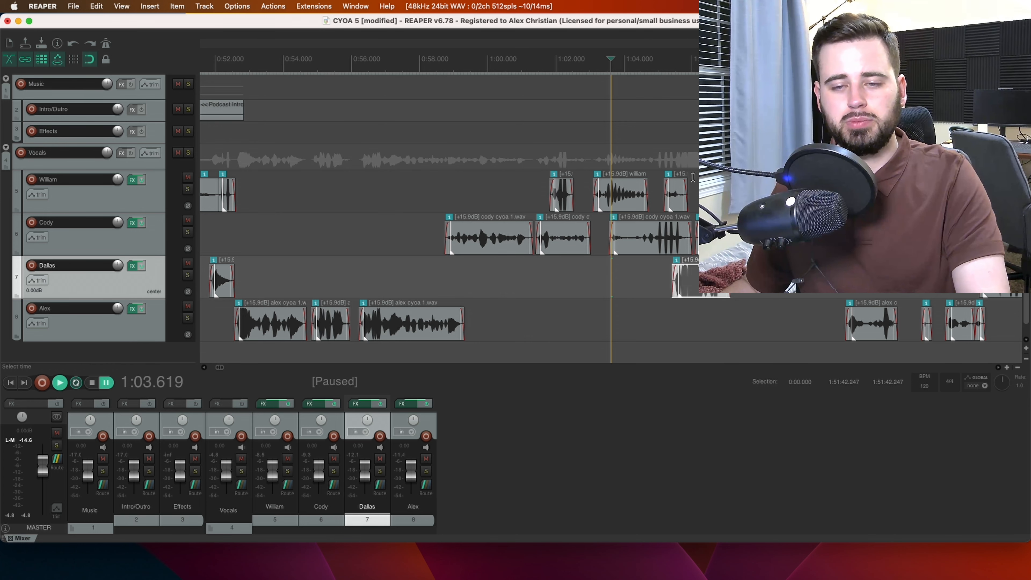
{"action": "key", "text": "space"}
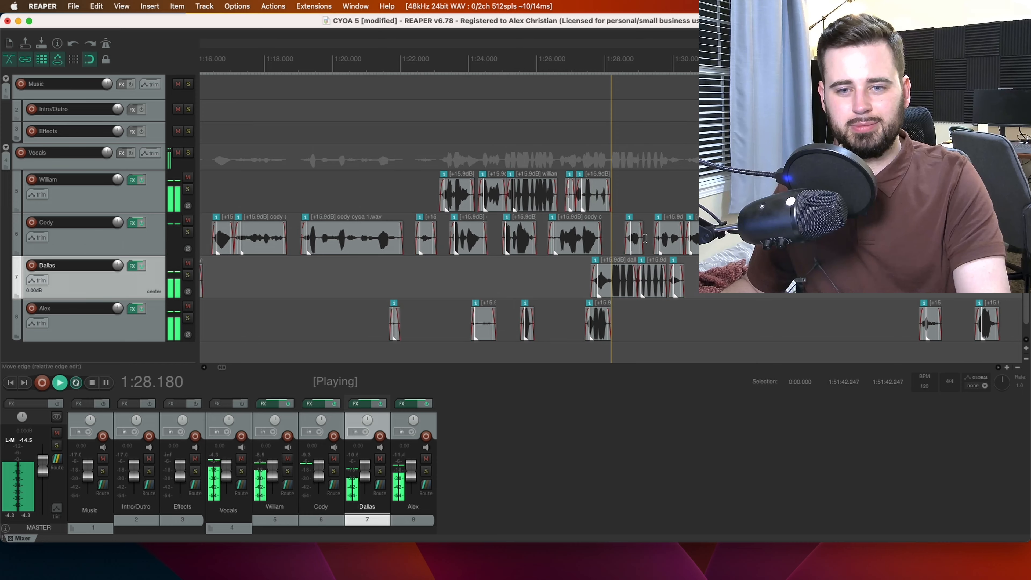
{"action": "key", "text": "space"}
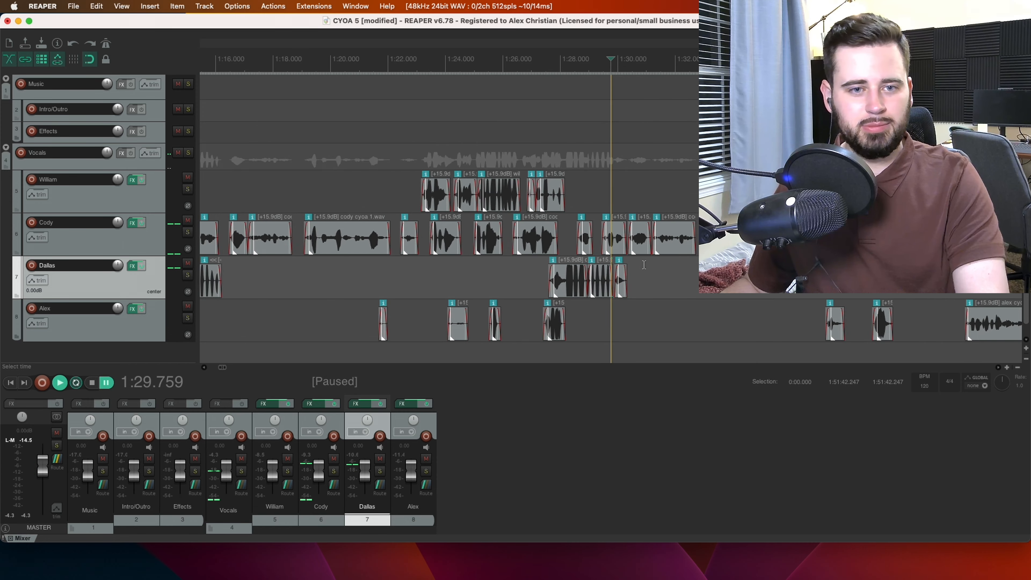
- Move the track 6 clip near 1:09 back to about 1:08 with all following clips
{"action": "scroll", "coordinate": [359, 283], "scroll_direction": "down", "scroll_amount": 5}
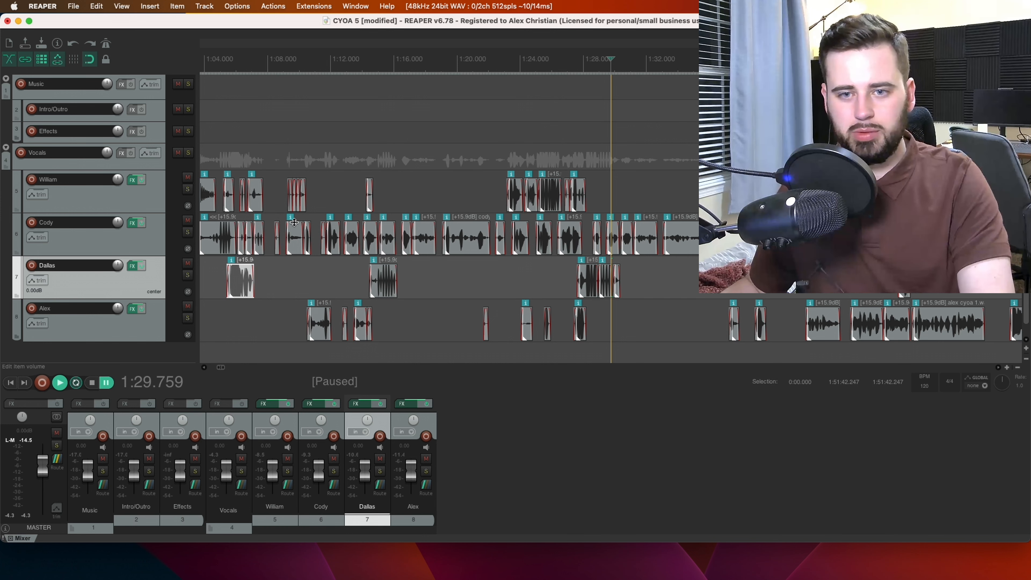
{"action": "left_click", "coordinate": [232, 64]}
{"action": "scroll", "coordinate": [500, 177], "scroll_direction": "up", "scroll_amount": 4}
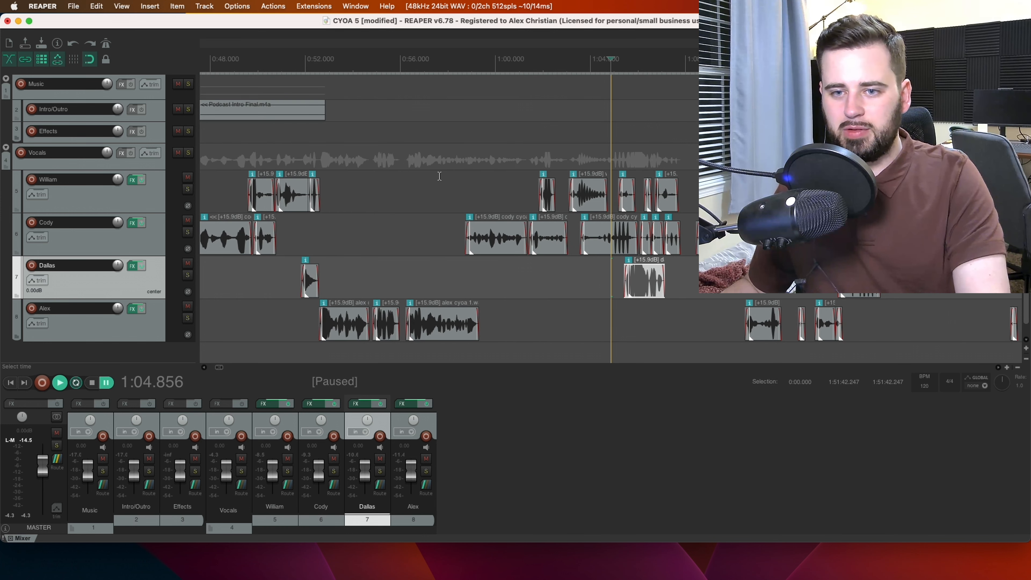
{"action": "left_click_drag", "start_coordinate": [714, 245], "coordinate": [683, 246]}
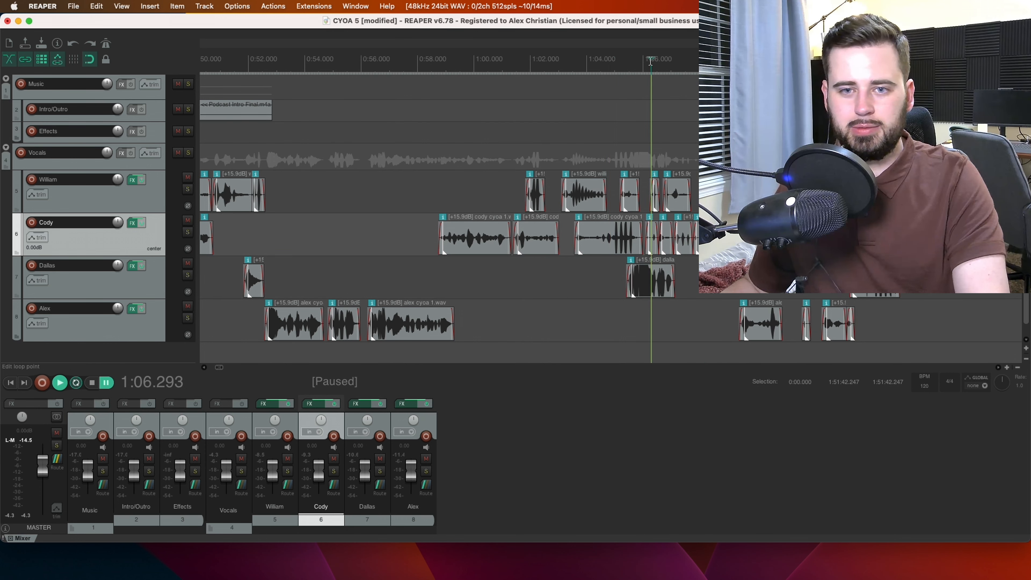
- Play the tightened conversation from about 1:06.3 to about 1:25.2
{"action": "key", "text": "space"}
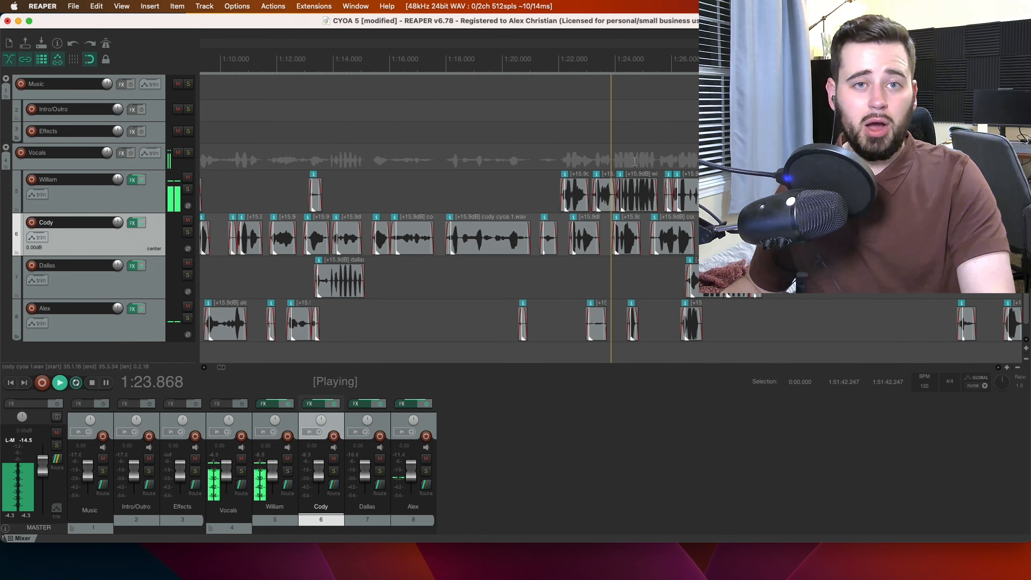
{"action": "key", "text": "ctrl+space"}
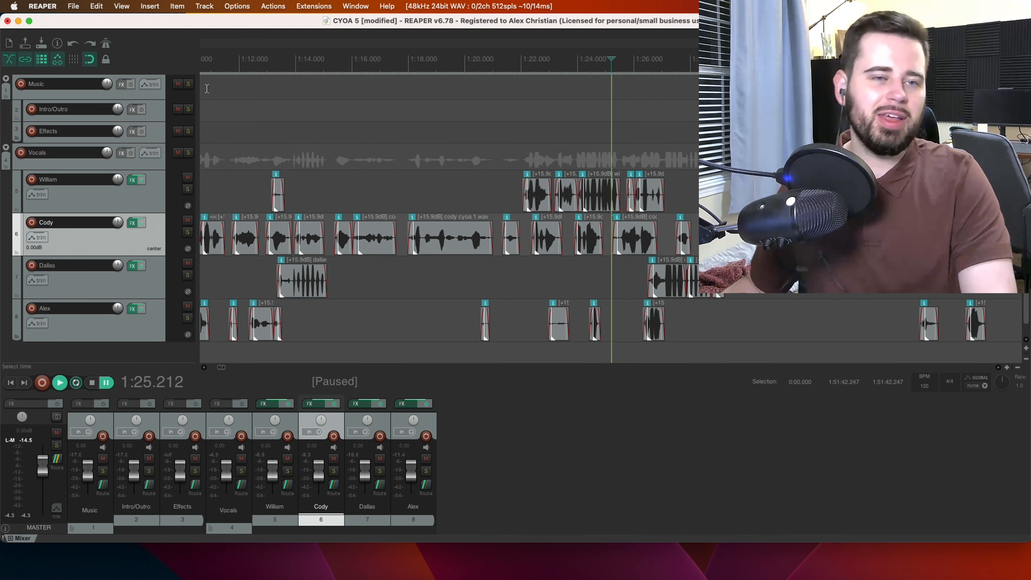
{"action": "scroll", "coordinate": [214, 82], "scroll_direction": "down", "scroll_amount": 1}
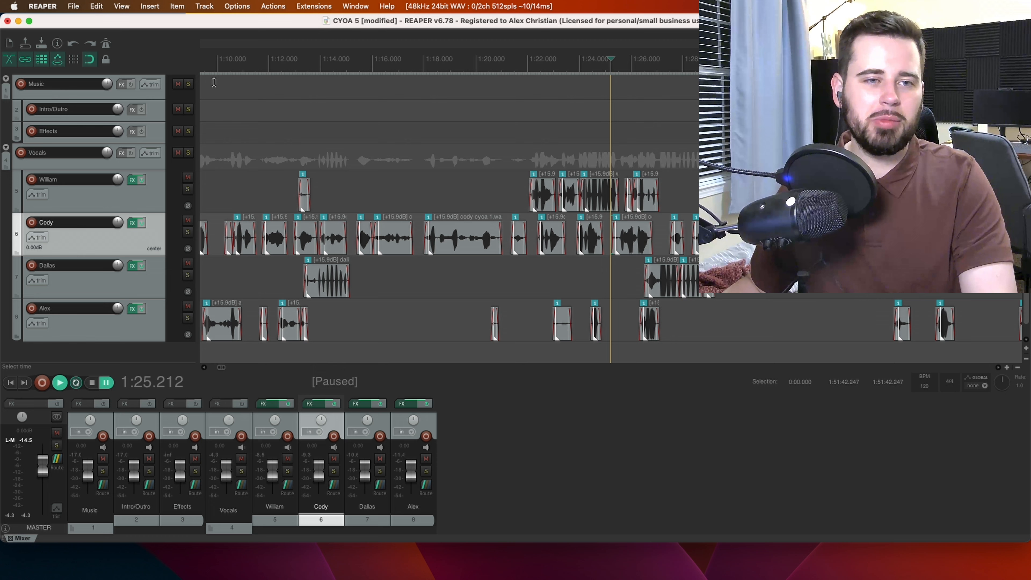
- Play a short section from about 1:10 and insert a marker at about 1:10.5
{"action": "left_click", "coordinate": [220, 64]}
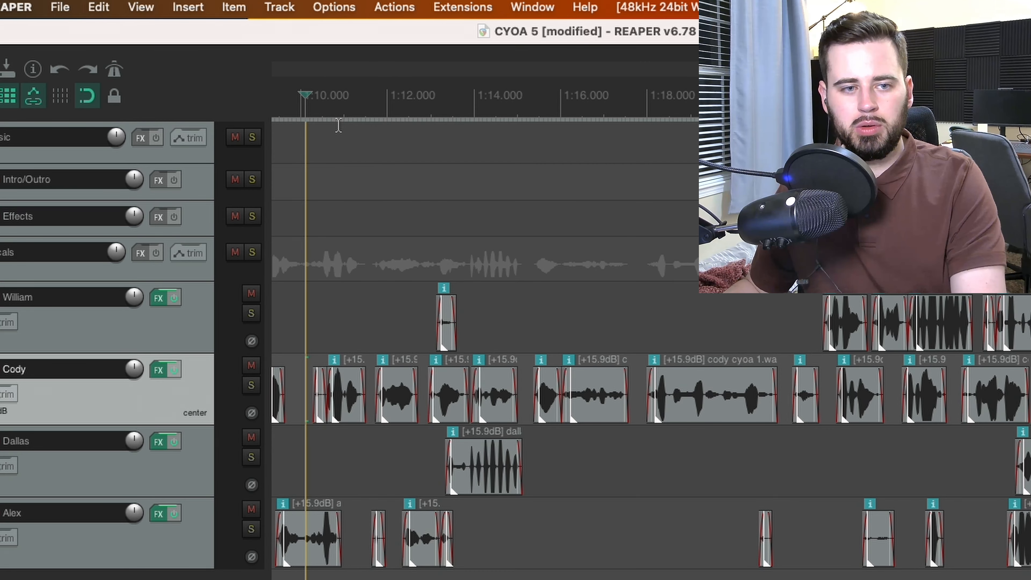
{"action": "key", "text": "space"}
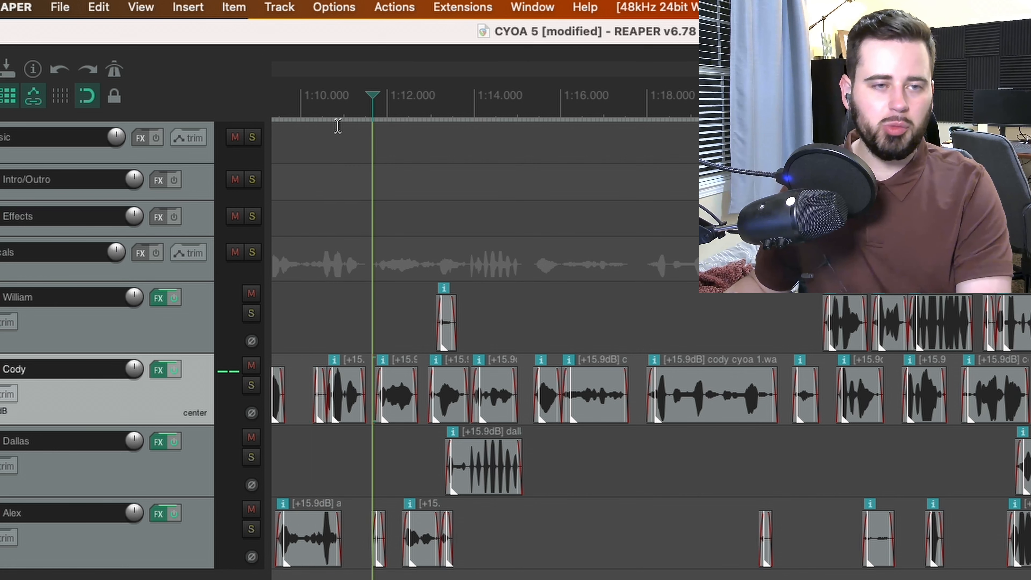
{"action": "left_click", "coordinate": [321, 118]}
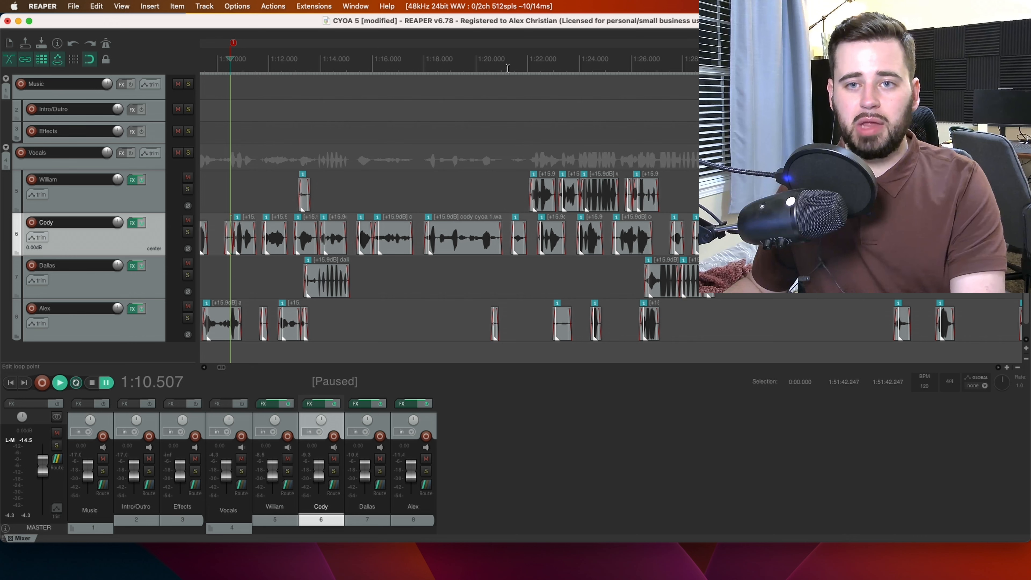
- Place the edit cursor at about 1:24.3 and jump back to the first marker
{"action": "left_click", "coordinate": [508, 68]}
{"action": "left_click", "coordinate": [587, 63]}
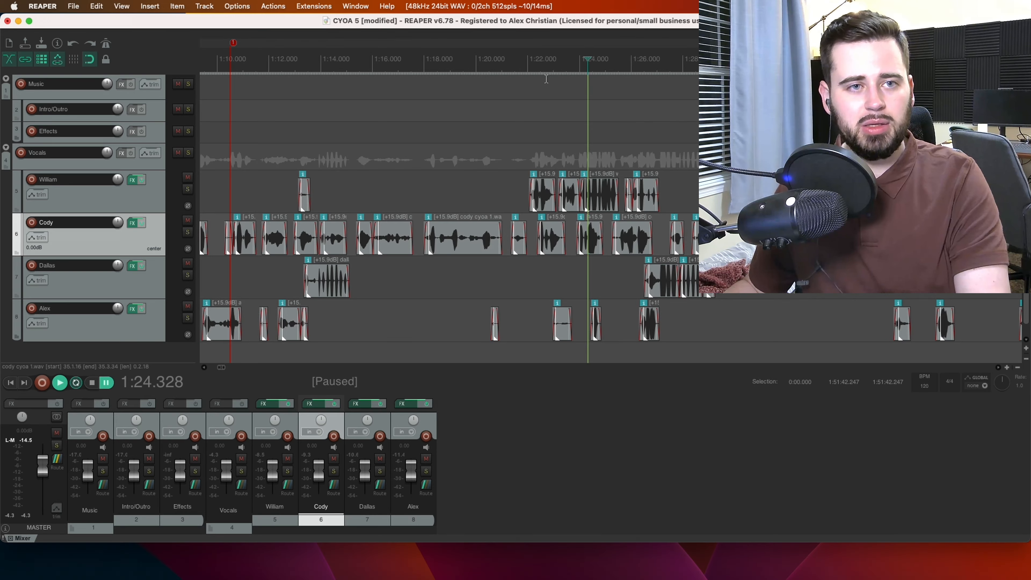
{"action": "key", "text": "1"}
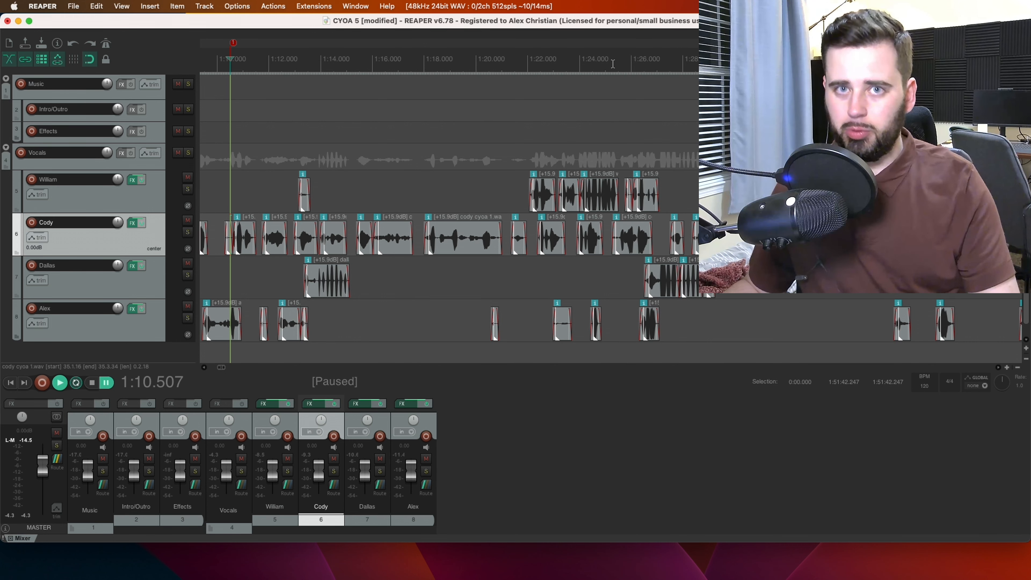
- Play from about 1:26.7 to about 1:28.8 and insert a second marker at about 1:28.3
{"action": "left_click", "coordinate": [634, 63]}
{"action": "left_click", "coordinate": [647, 62]}
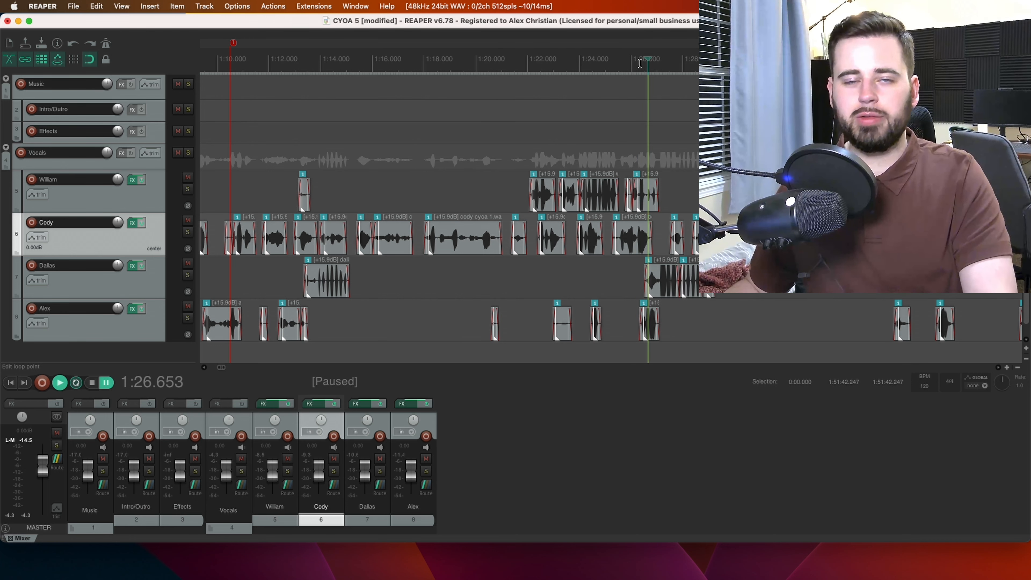
{"action": "key", "text": "space"}
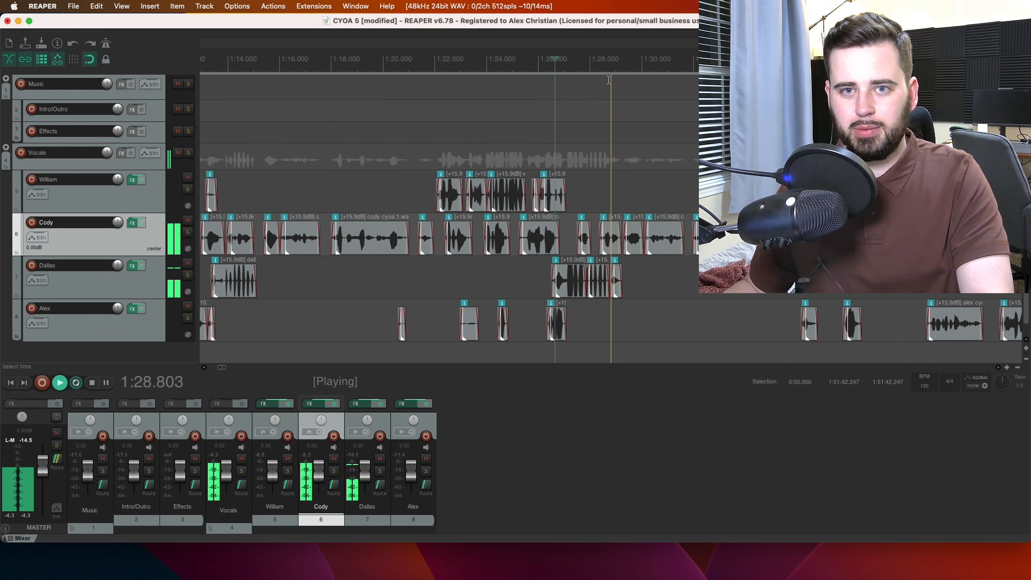
{"action": "key", "text": "space"}
{"action": "left_click", "coordinate": [592, 69]}
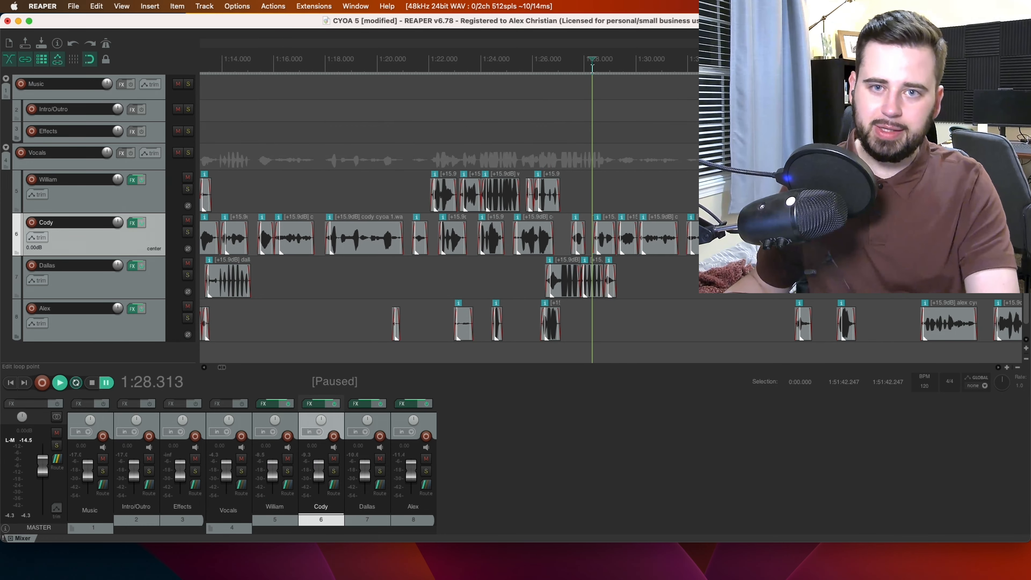
{"action": "key", "text": "m"}
- Play the conversation from the second marker at about 1:28.3 to about 1:45
{"action": "scroll", "coordinate": [487, 147], "scroll_direction": "down", "scroll_amount": 3}
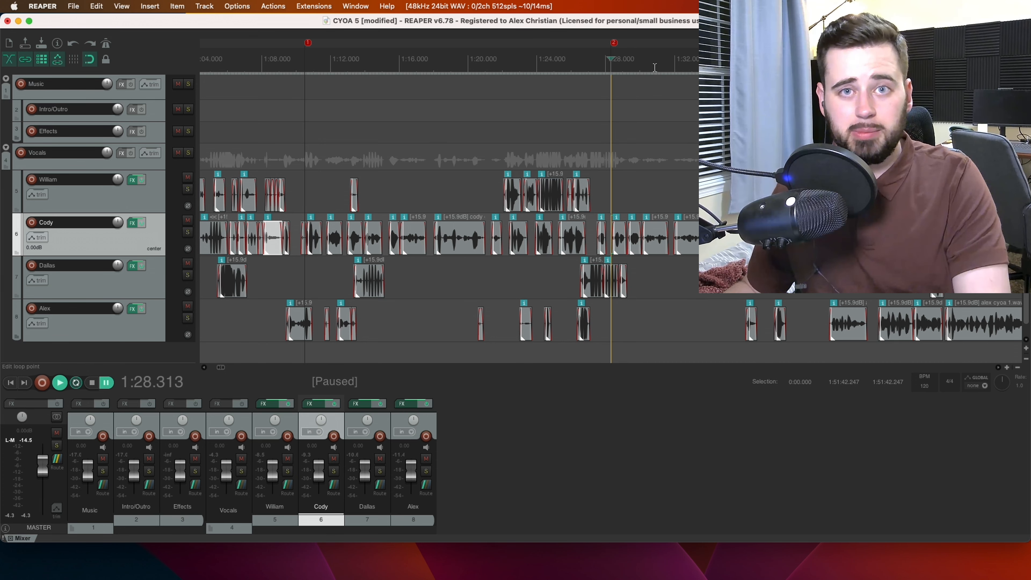
{"action": "key", "text": "space"}
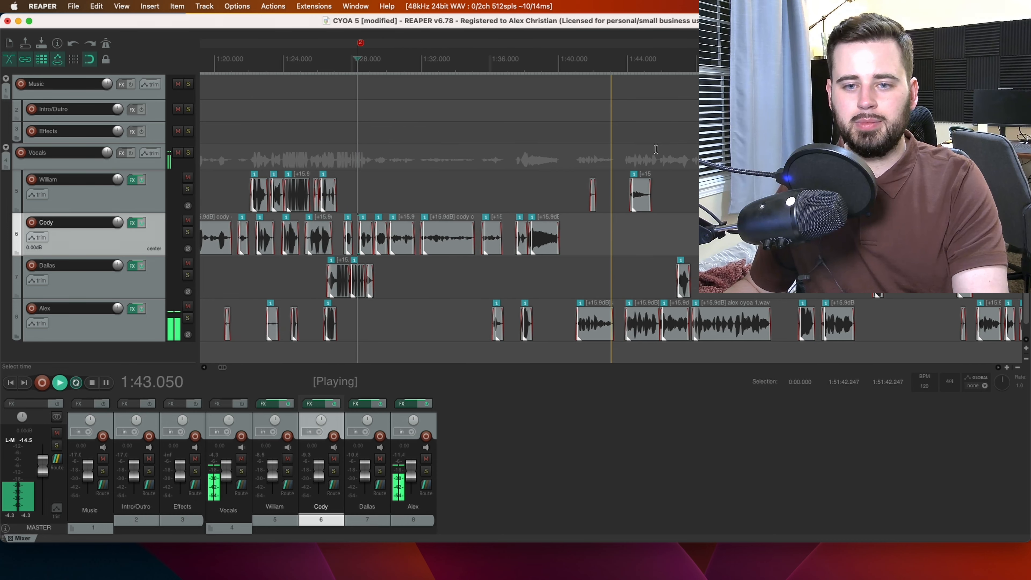
{"action": "left_click", "coordinate": [571, 203]}
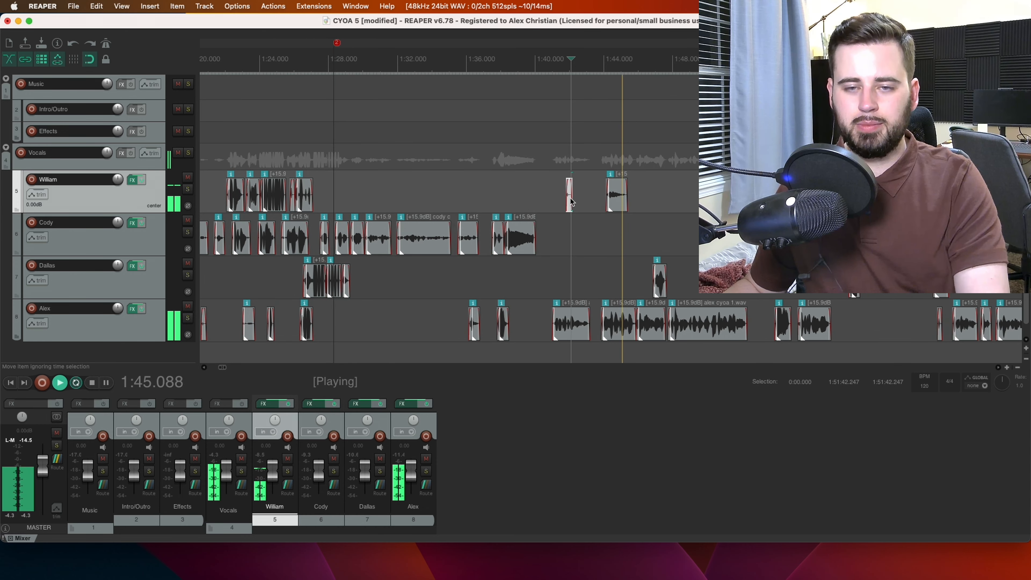
{"action": "key", "text": "space"}
- Play the short track 5 clip near 1:42 together with the overlapping track 8 speech
{"action": "left_click", "coordinate": [567, 149]}
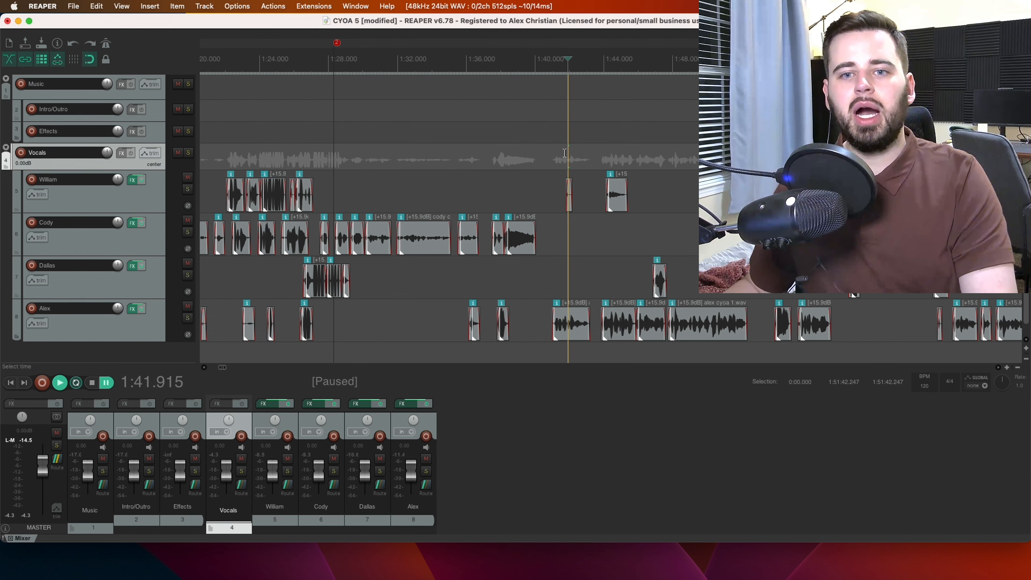
{"action": "scroll", "coordinate": [587, 181], "scroll_direction": "up", "scroll_amount": 5}
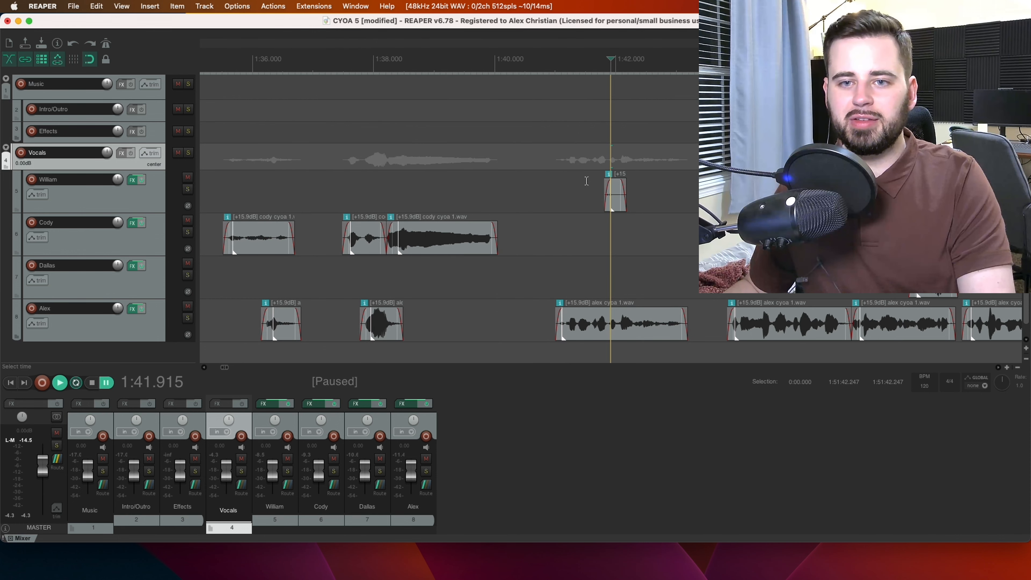
{"action": "left_click", "coordinate": [599, 140]}
{"action": "key", "text": "ctrl+space"}
{"action": "key", "text": "ctrl+space"}
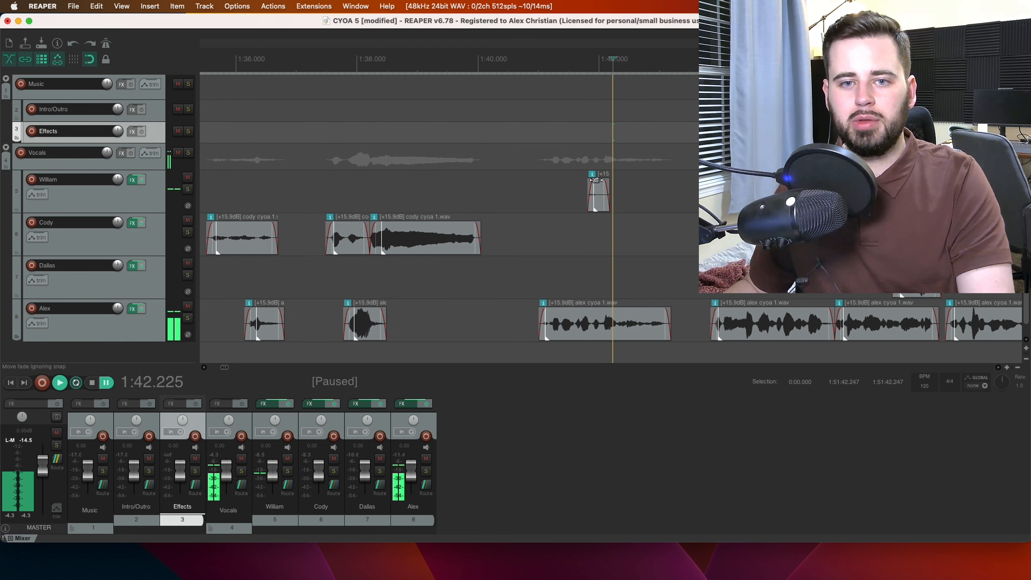
- Solo track 5 and play its short clip near 1:42 on its own
{"action": "left_click", "coordinate": [188, 189]}
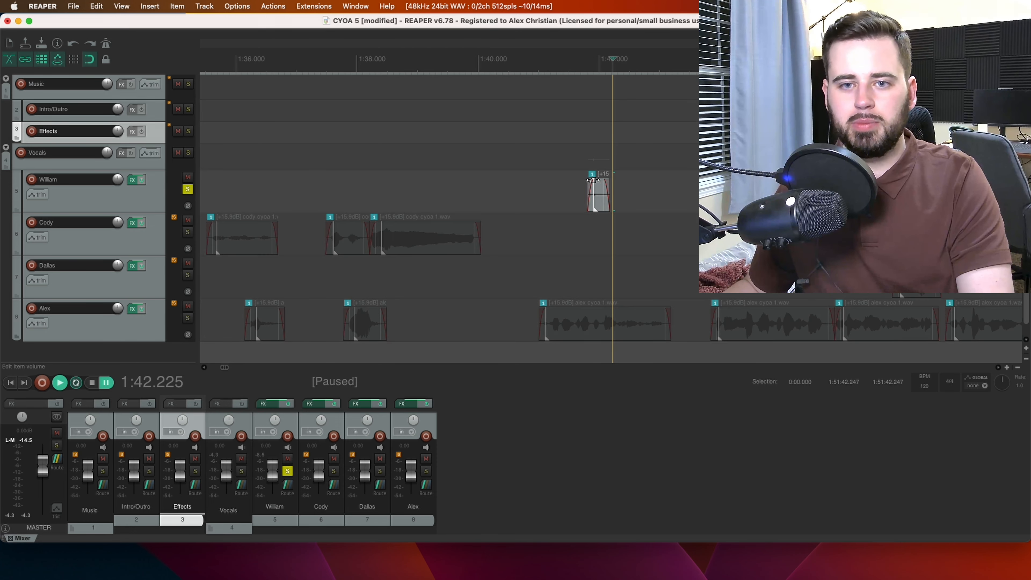
{"action": "left_click", "coordinate": [570, 124]}
{"action": "key", "text": "ctrl+space"}
{"action": "key", "text": "ctrl+space"}
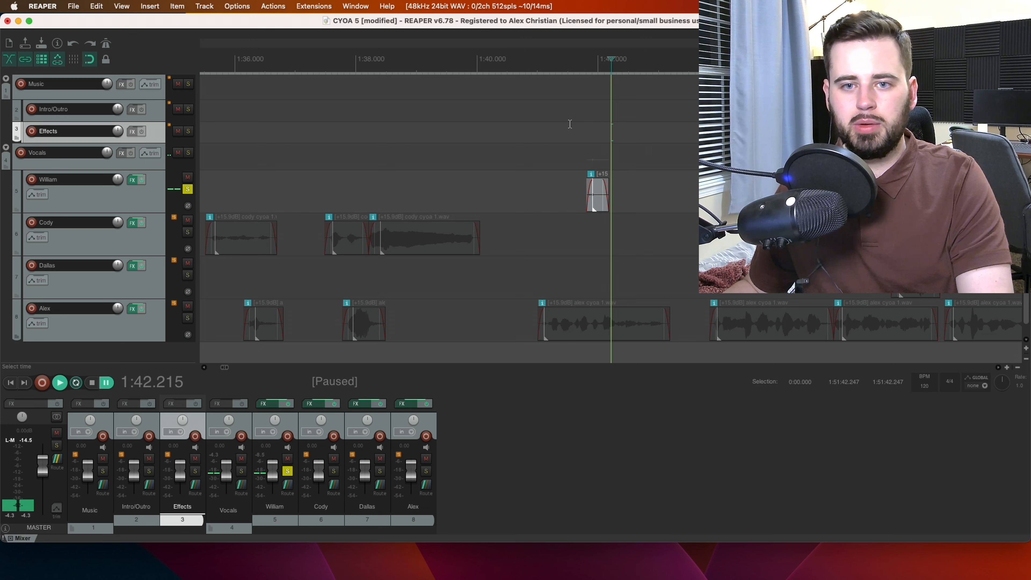
- Delete the short track 5 clip near 1:42 without shifting the other clips, and unsolo the track
{"action": "left_click", "coordinate": [599, 188]}
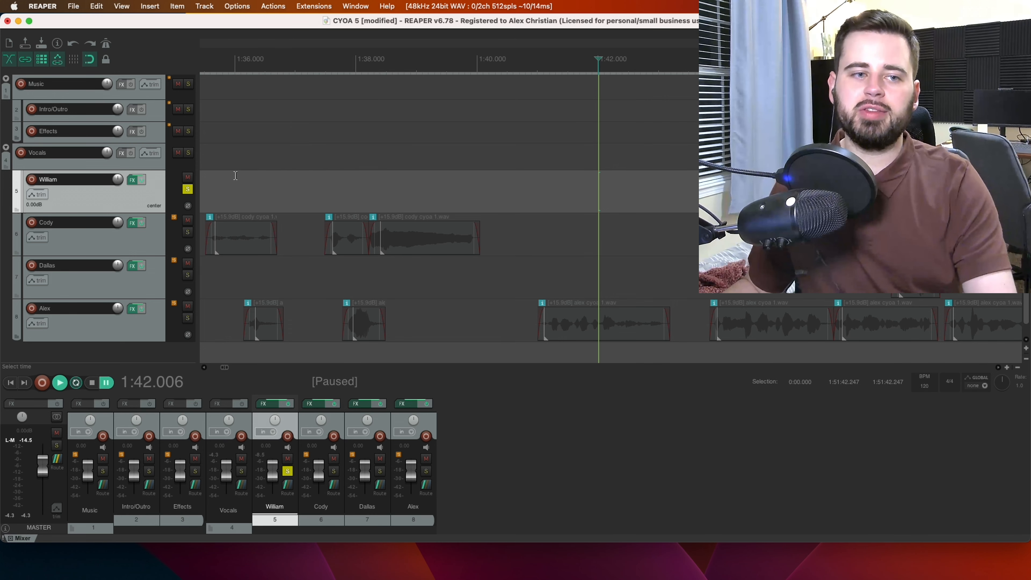
{"action": "left_click", "coordinate": [188, 189]}
- Play the conversation from about 1:41.7 to about 2:01.9
{"action": "scroll", "coordinate": [609, 188], "scroll_direction": "down", "scroll_amount": 4}
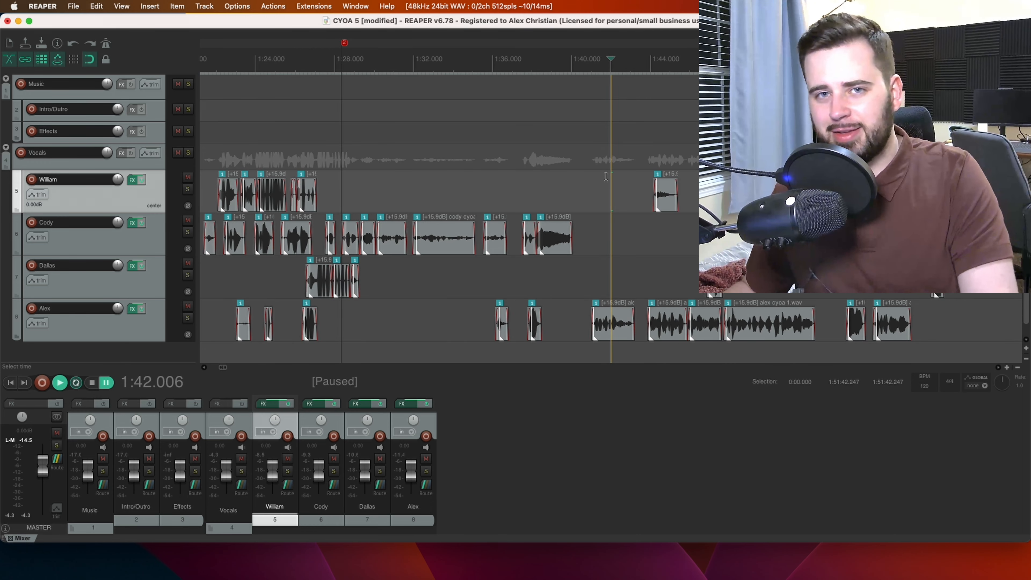
{"action": "left_click", "coordinate": [604, 171]}
{"action": "key", "text": "space"}
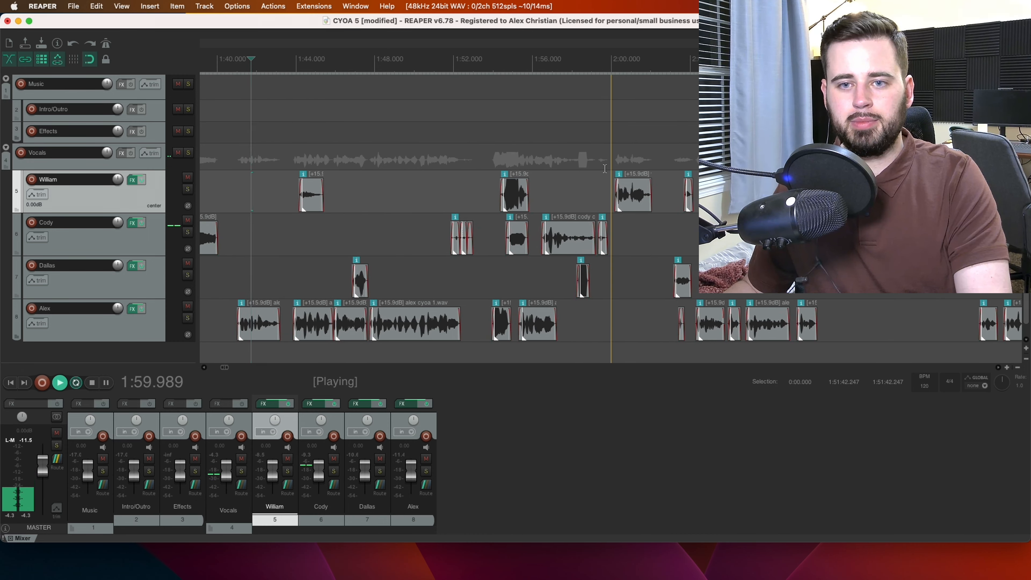
{"action": "key", "text": "space"}
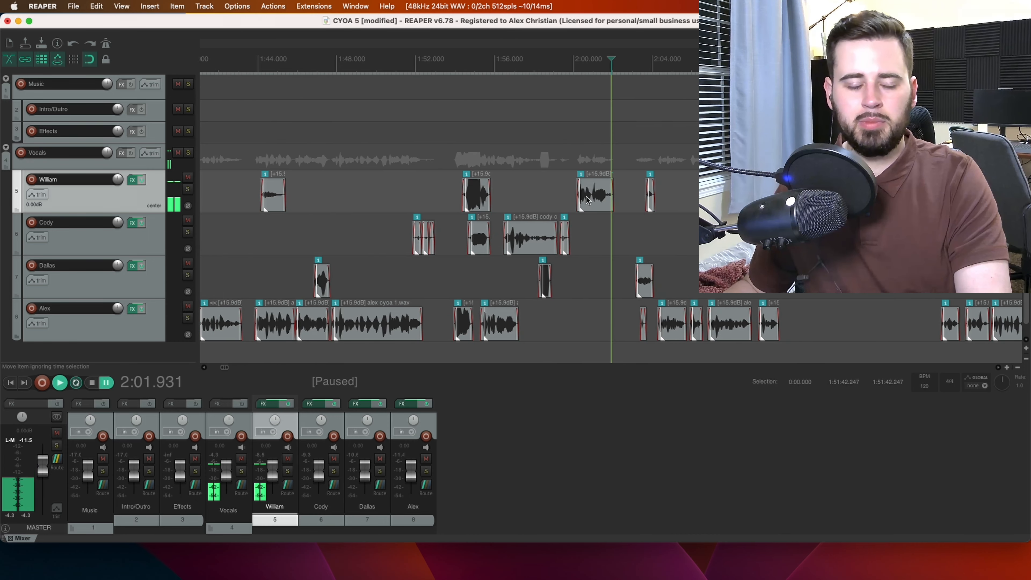
- Replay the overlapping speech on tracks 5, 6 and 8 between about 1:54 and 1:56
{"action": "scroll", "coordinate": [527, 251], "scroll_direction": "down", "scroll_amount": 1}
{"action": "scroll", "coordinate": [526, 251], "scroll_direction": "down", "scroll_amount": 2}
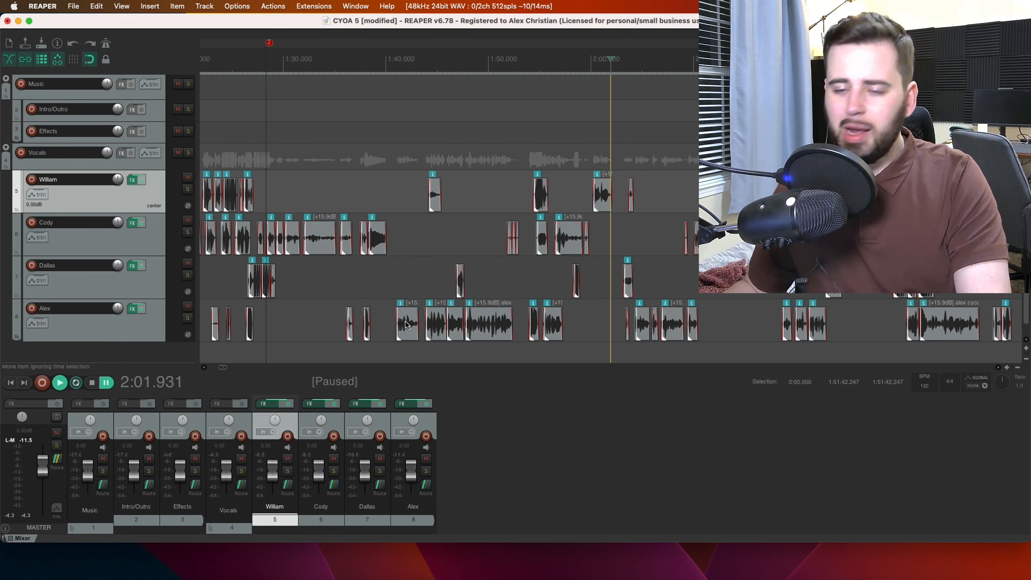
{"action": "scroll", "coordinate": [406, 323], "scroll_direction": "up", "scroll_amount": 3}
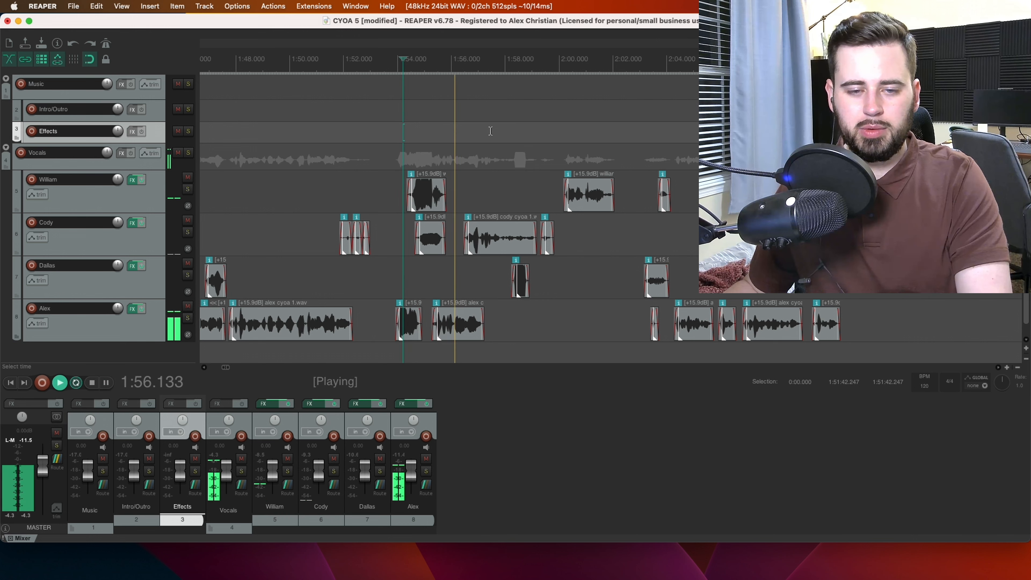
{"action": "left_click", "coordinate": [399, 152]}
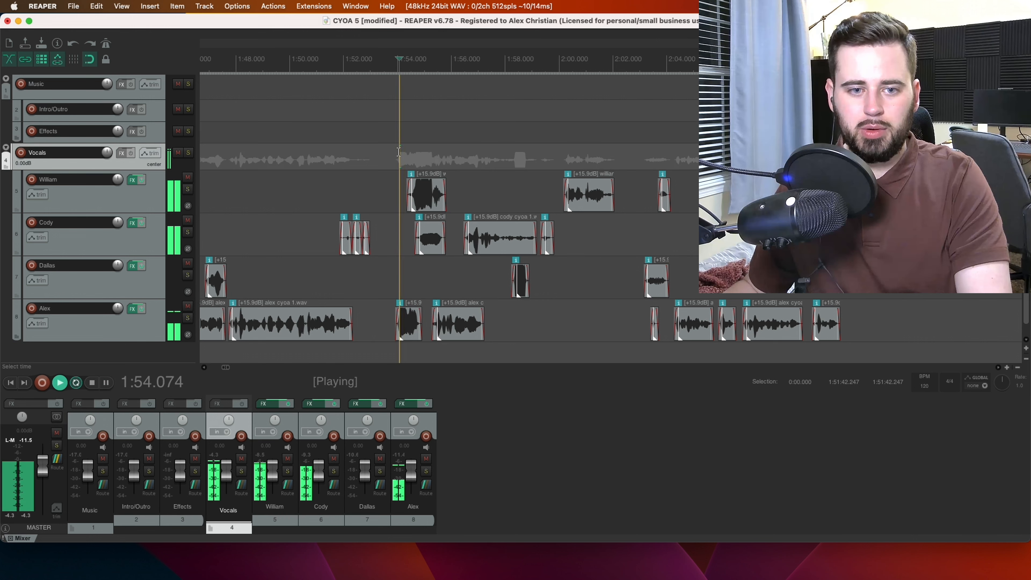
{"action": "key", "text": "ctrl+space"}
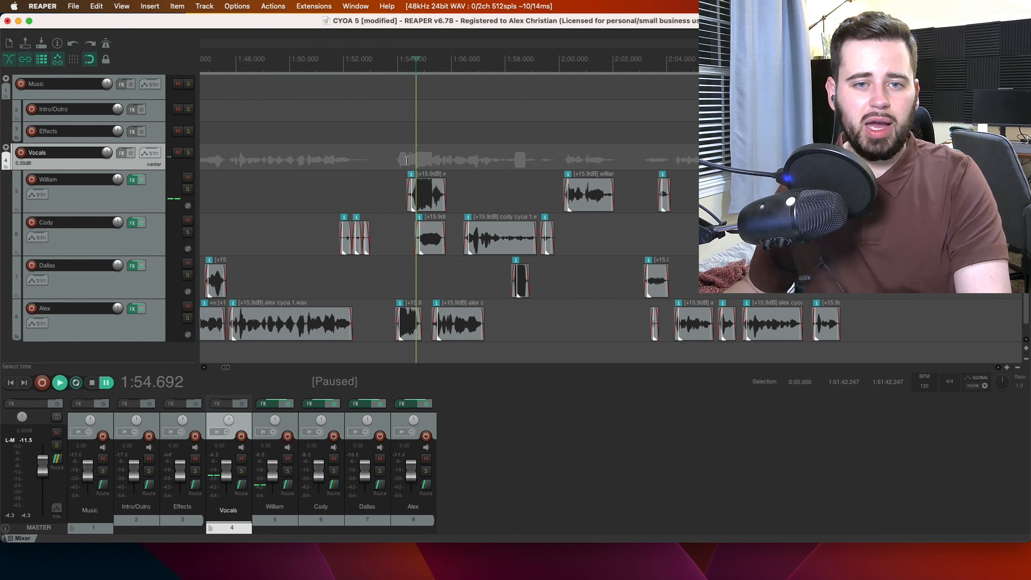
{"action": "left_click", "coordinate": [407, 161]}
{"action": "key", "text": "ctrl+space"}
{"action": "key", "text": "ctrl+space"}
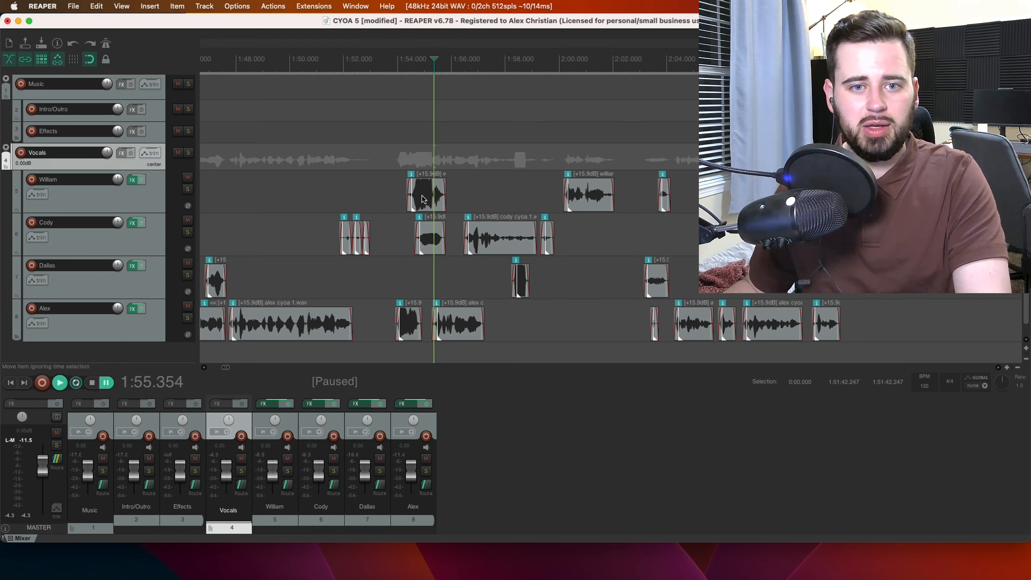
- Move the track 5 clip near 1:54.3 back to about 1:53 together with the following track 5 clips
{"action": "left_click_drag", "start_coordinate": [823, 330], "coordinate": [805, 330]}
{"action": "left_click_drag", "start_coordinate": [407, 198], "coordinate": [382, 198]}
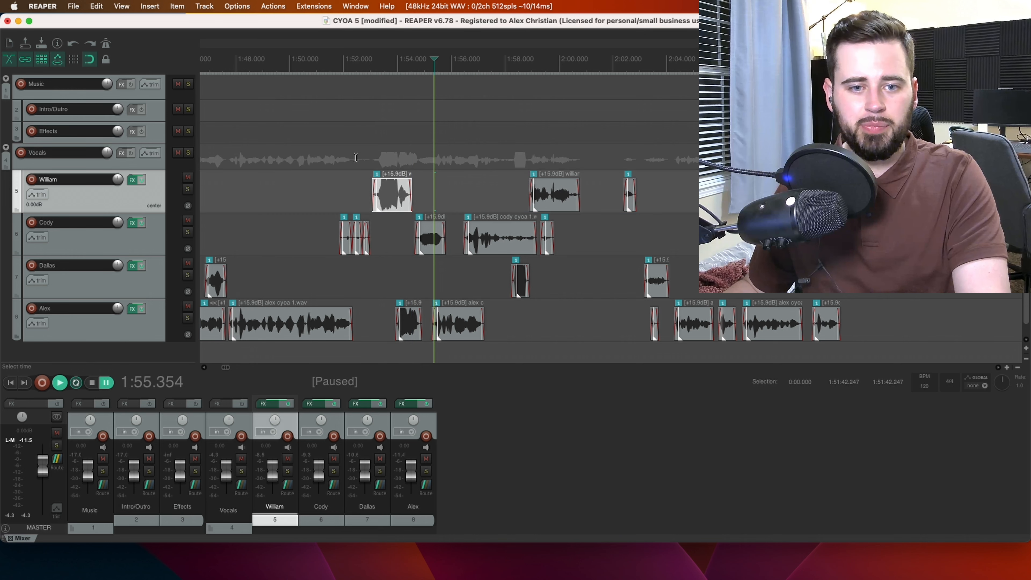
- Move the track 8 clip near 1:54 about 0.3 s later with its following track 8 clips, and play from about 1:51.8
{"action": "left_click", "coordinate": [404, 323]}
{"action": "left_click_drag", "start_coordinate": [405, 324], "coordinate": [417, 325]}
{"action": "left_click", "coordinate": [338, 144]}
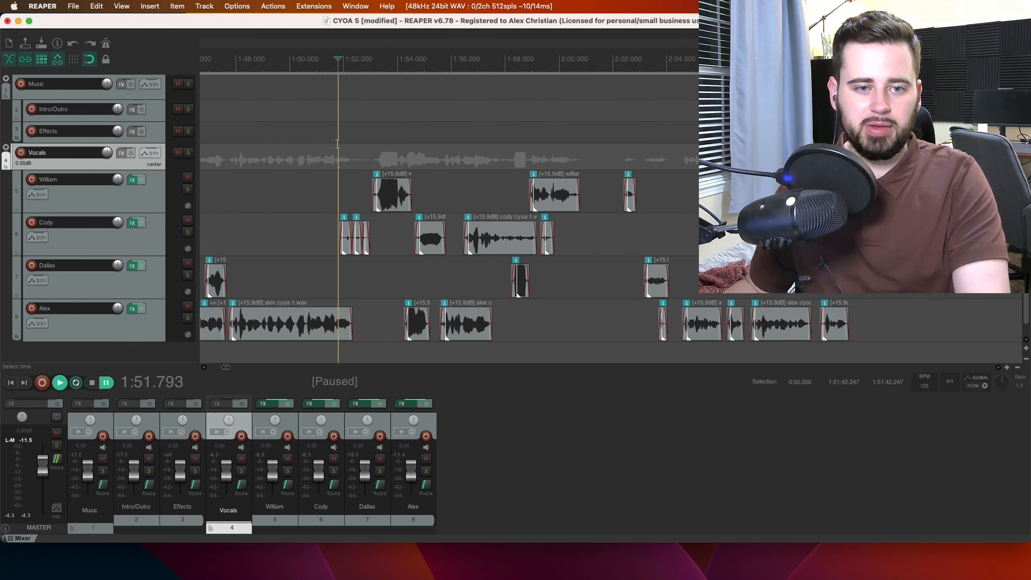
{"action": "key", "text": "space"}
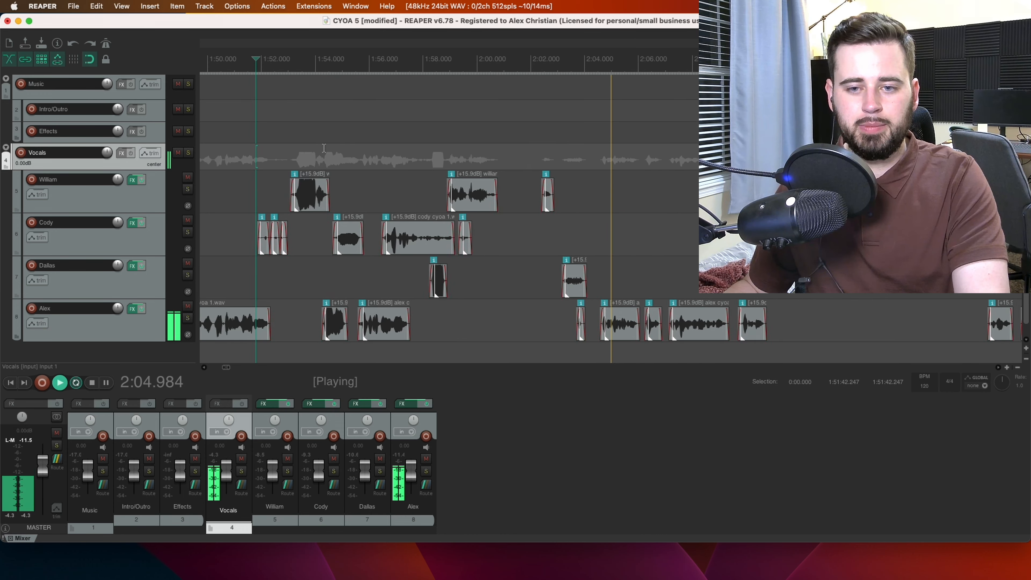
- Stop playback and delete the short track 8 clip near 2:03.9 without shifting the other clips
{"action": "key", "text": "space"}
{"action": "left_click", "coordinate": [561, 329]}
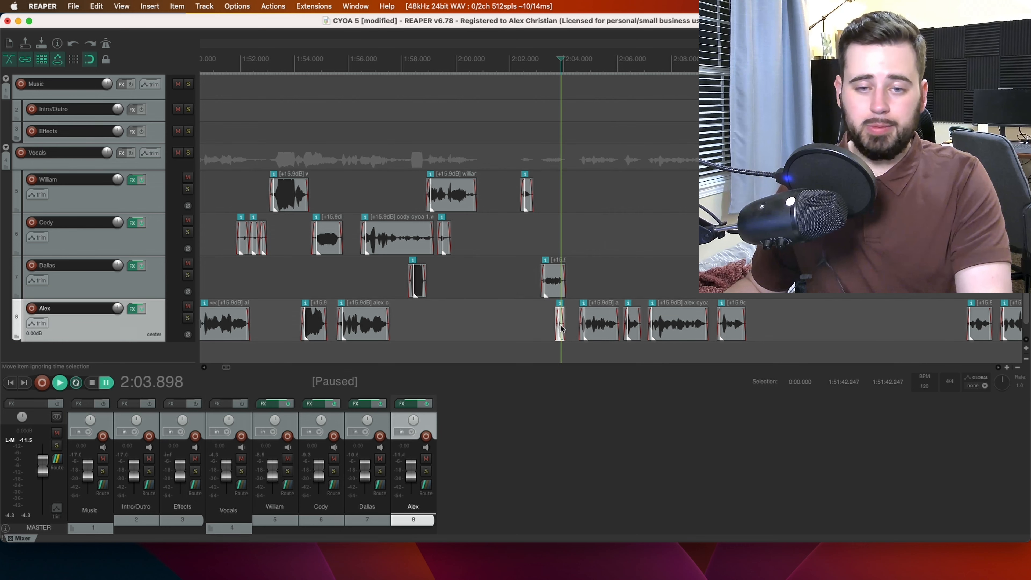
{"action": "key", "text": "Delete"}
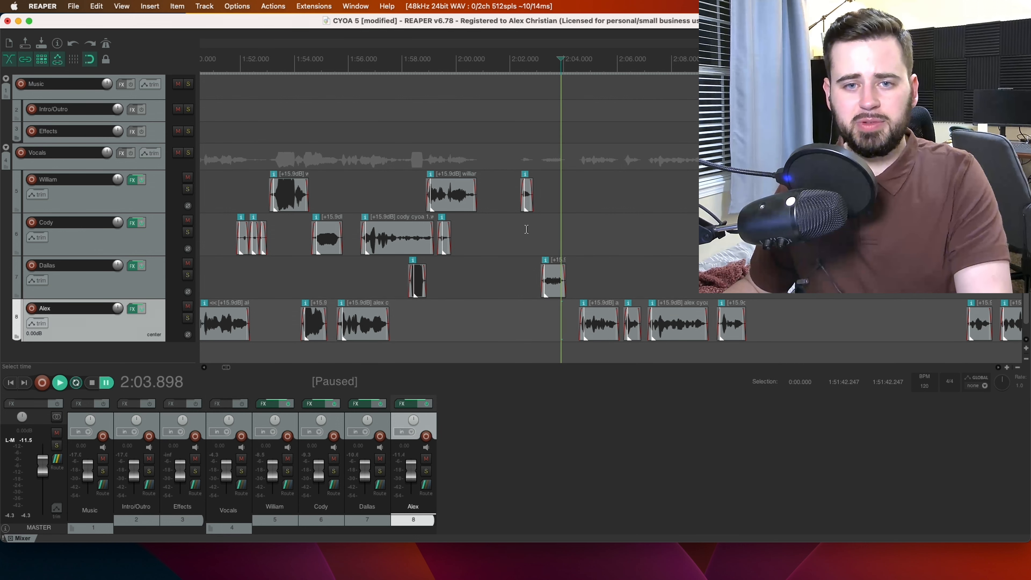
- Close the gaps by moving the next track 5, 7 and 8 clips to about 2:00.8, 2:01.0 and 2:01.7, shifting all following clips
{"action": "left_click_drag", "start_coordinate": [528, 197], "coordinate": [483, 198]}
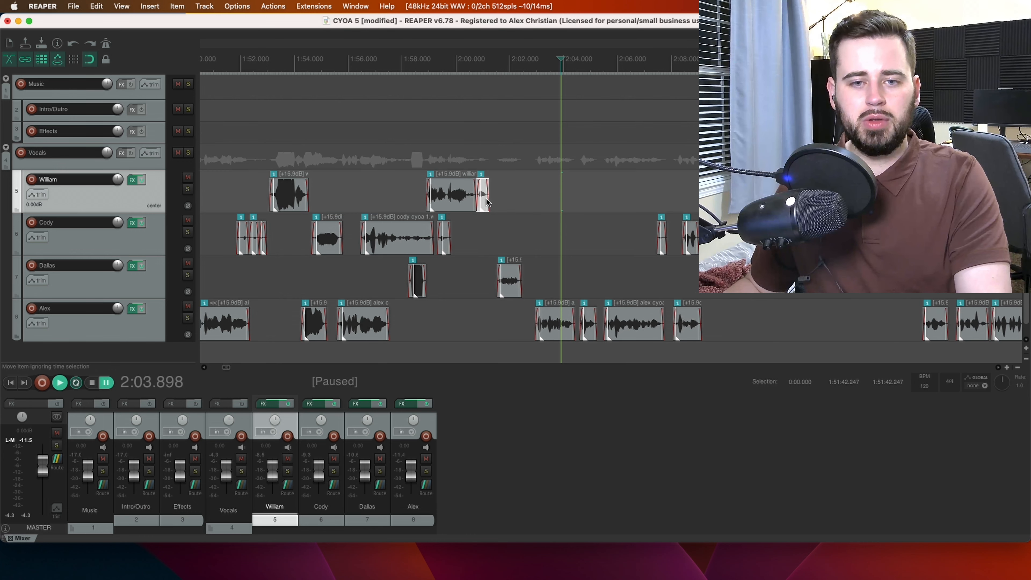
{"action": "left_click", "coordinate": [513, 281]}
{"action": "left_click_drag", "start_coordinate": [514, 281], "coordinate": [500, 280]}
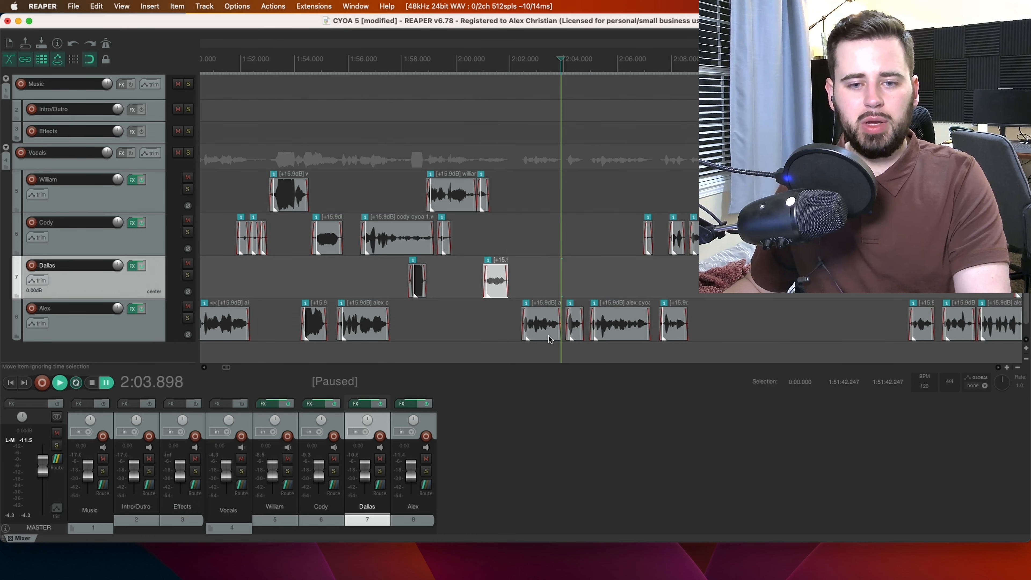
{"action": "left_click", "coordinate": [545, 337]}
{"action": "left_click_drag", "start_coordinate": [545, 337], "coordinate": [524, 337]}
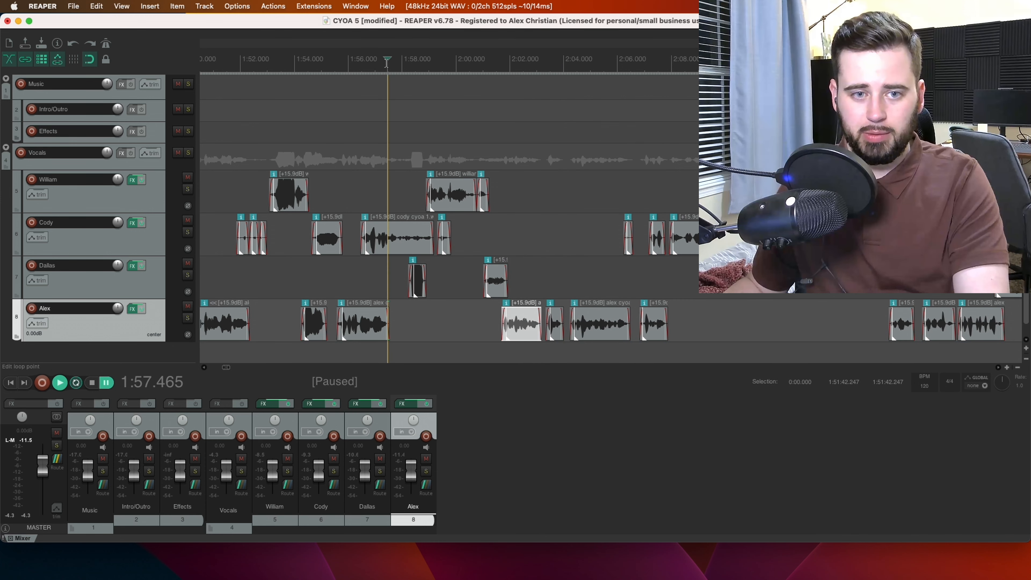
- Play from about 1:57.5, delete the short track 5 clip near 2:01 and move the neighbouring track 7 clip slightly earlier with all following clips
{"action": "key", "text": "space"}
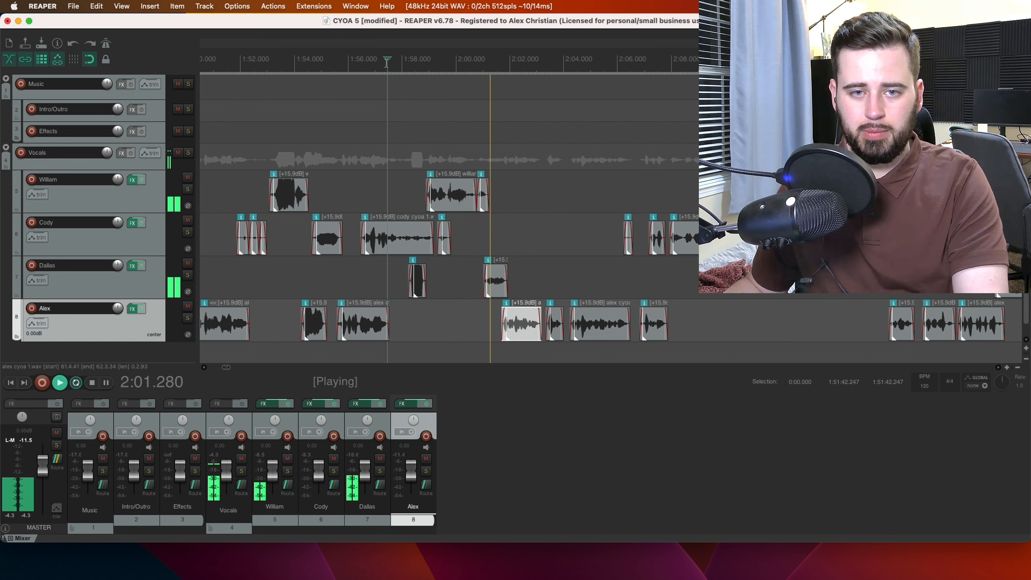
{"action": "key", "text": "space"}
{"action": "left_click", "coordinate": [485, 201]}
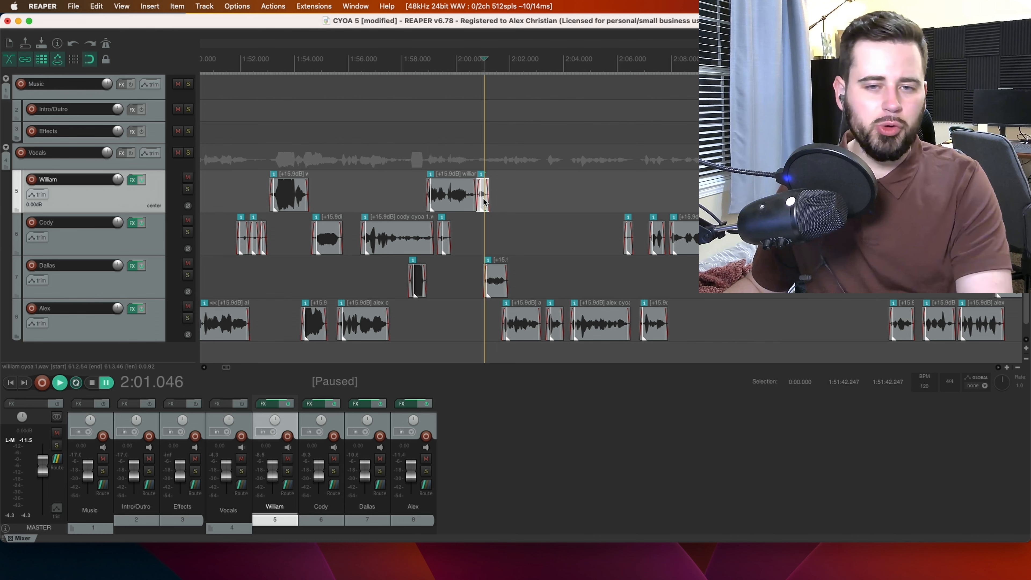
{"action": "left_click_drag", "start_coordinate": [483, 193], "coordinate": [485, 280]}
- Play from about 1:59 and delete the short track 6 clip near 2:06 during playback
{"action": "left_click", "coordinate": [429, 134]}
{"action": "key", "text": "space"}
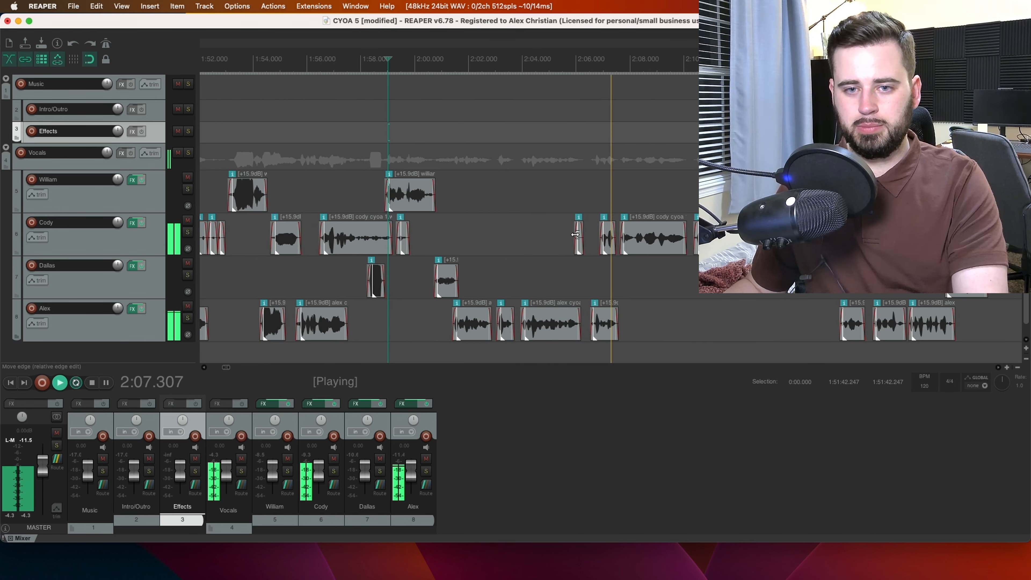
{"action": "left_click", "coordinate": [576, 237]}
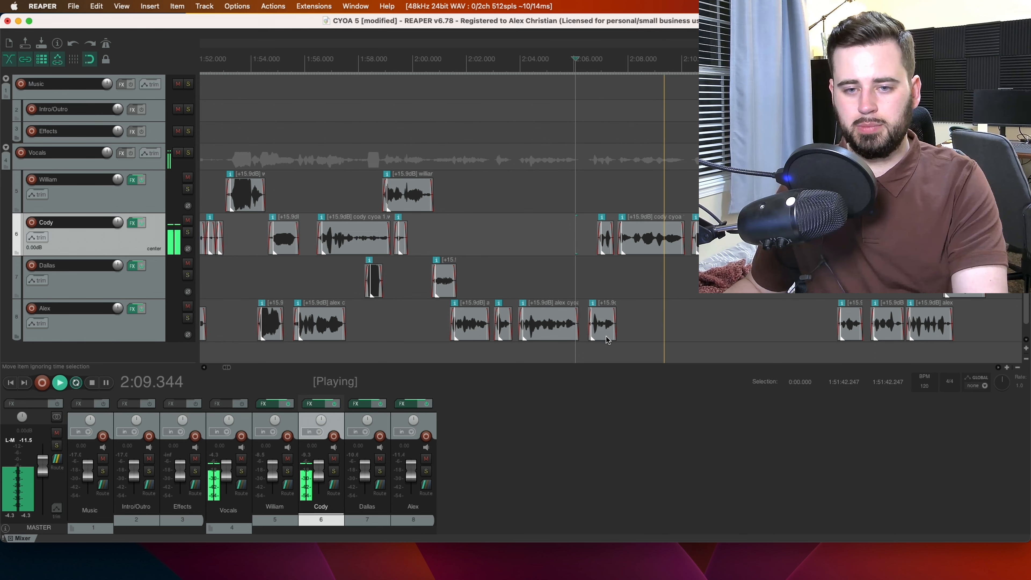
- Continue playing the conversation to about 2:31.7
{"action": "scroll", "coordinate": [770, 303], "scroll_direction": "down", "scroll_amount": 2}
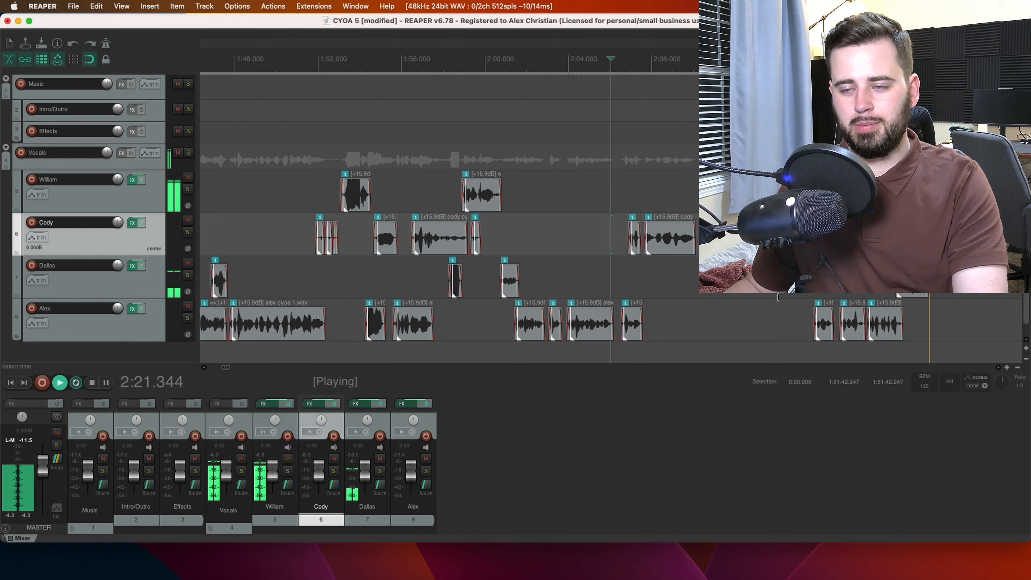
{"action": "key", "text": "space"}
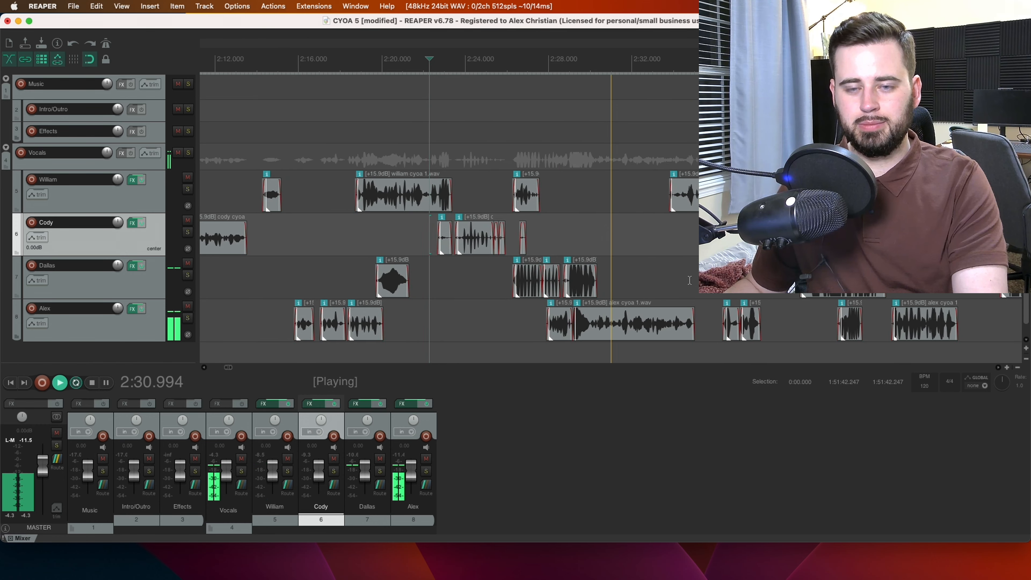
{"action": "key", "text": "space"}
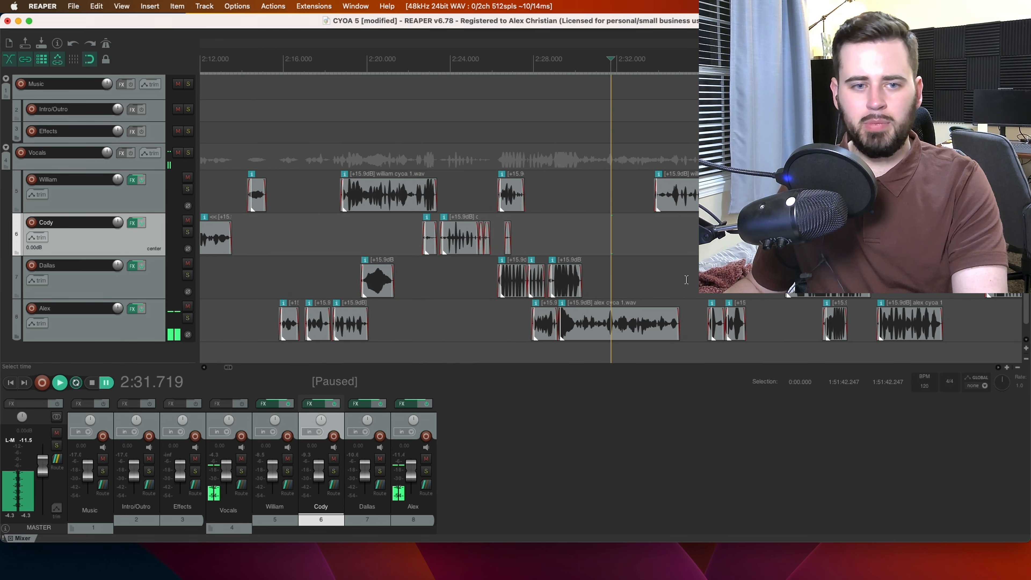
- Move the track 7 clip near 2:20 back to about 2:17.7 with its following track 7 clips, and play from about 2:16.7 to 2:43.1
{"action": "left_click", "coordinate": [378, 286]}
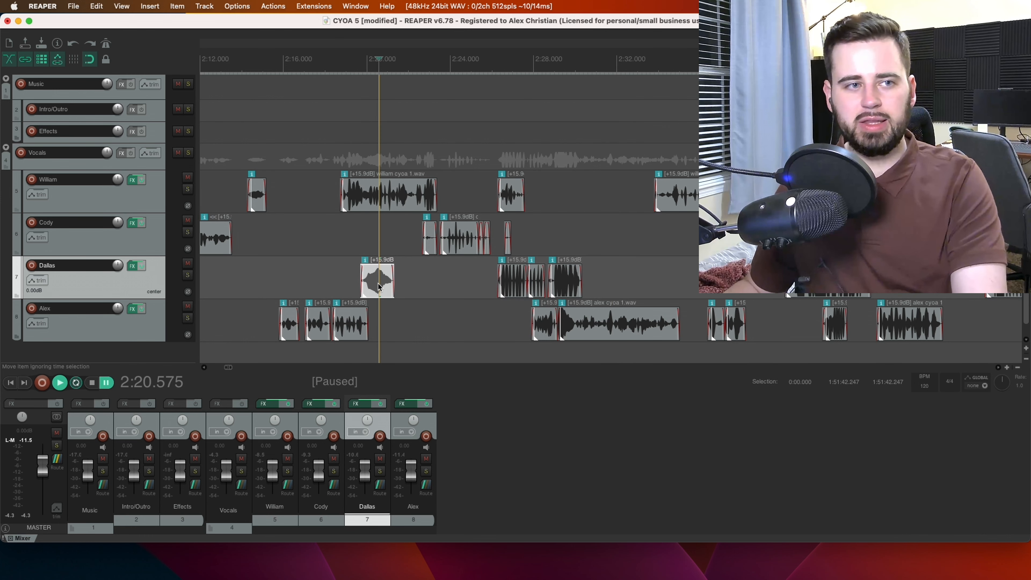
{"action": "left_click_drag", "start_coordinate": [379, 287], "coordinate": [335, 286]}
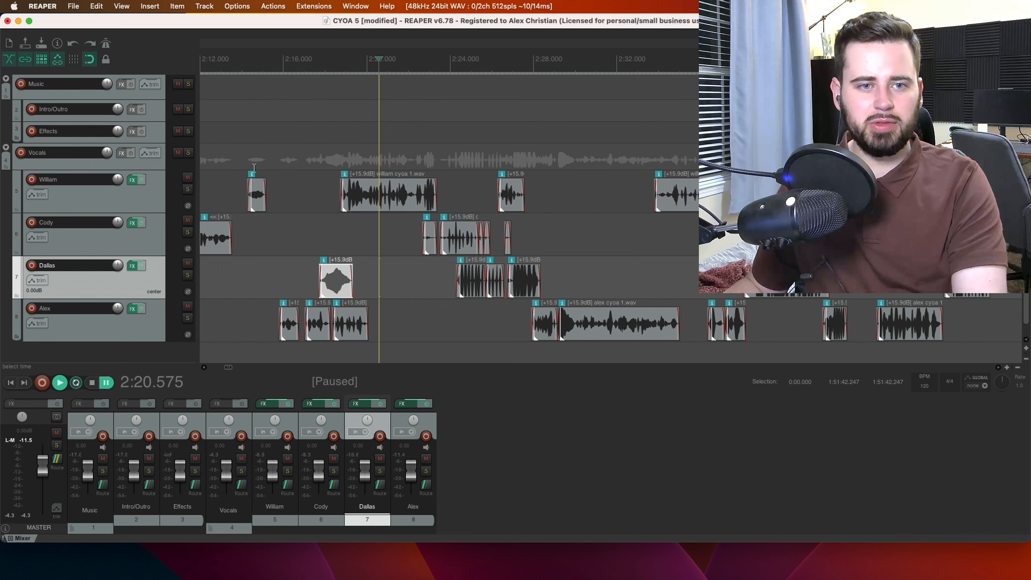
{"action": "left_click", "coordinate": [299, 154]}
{"action": "key", "text": "space"}
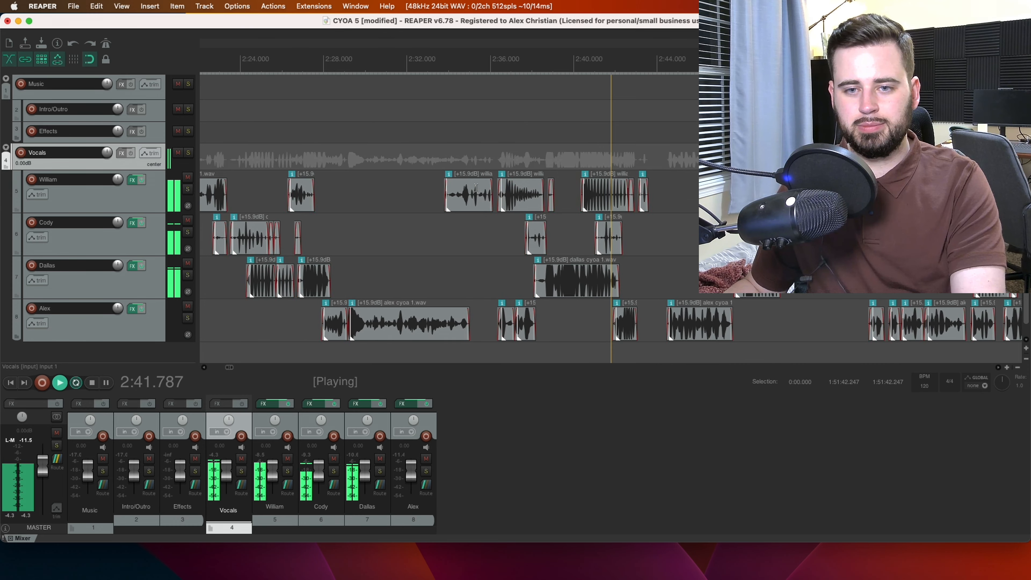
{"action": "key", "text": "space"}
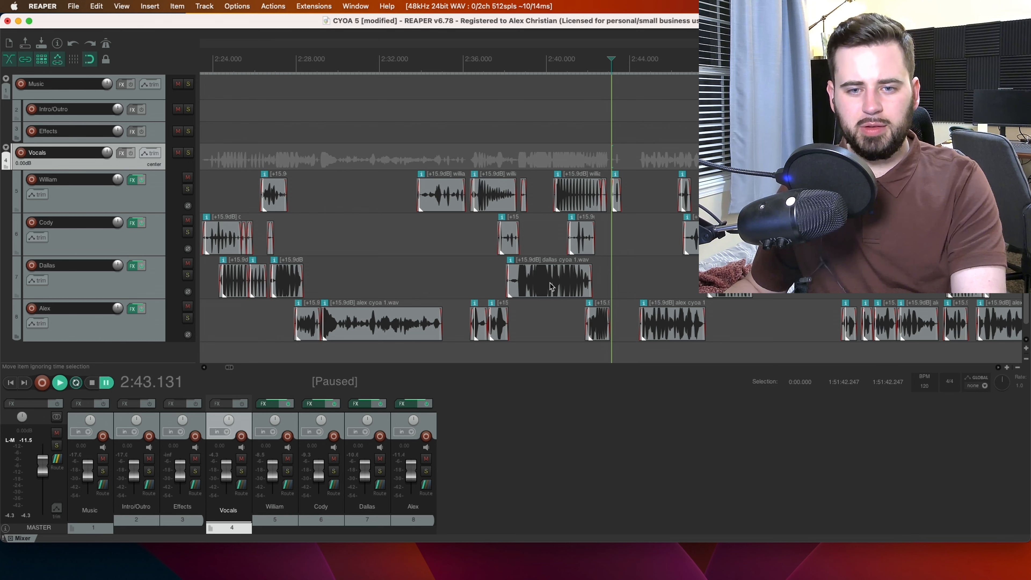
- Move the long track 7 clip near 2:38 back to about 2:37 with its following track 7 clips, and play from about 2:39.1
{"action": "left_click_drag", "start_coordinate": [551, 286], "coordinate": [528, 279]}
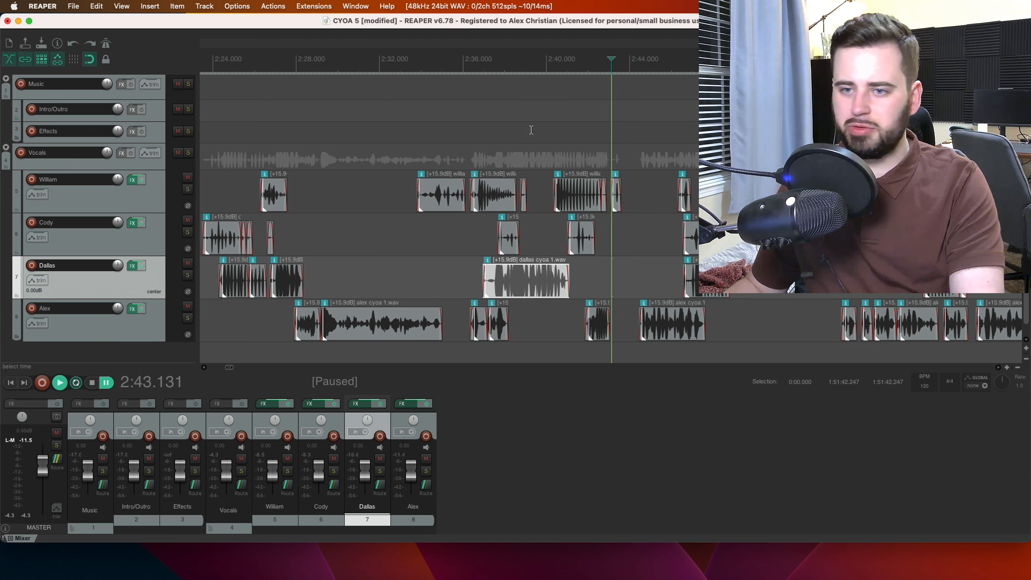
{"action": "left_click", "coordinate": [528, 113]}
{"action": "key", "text": "space"}
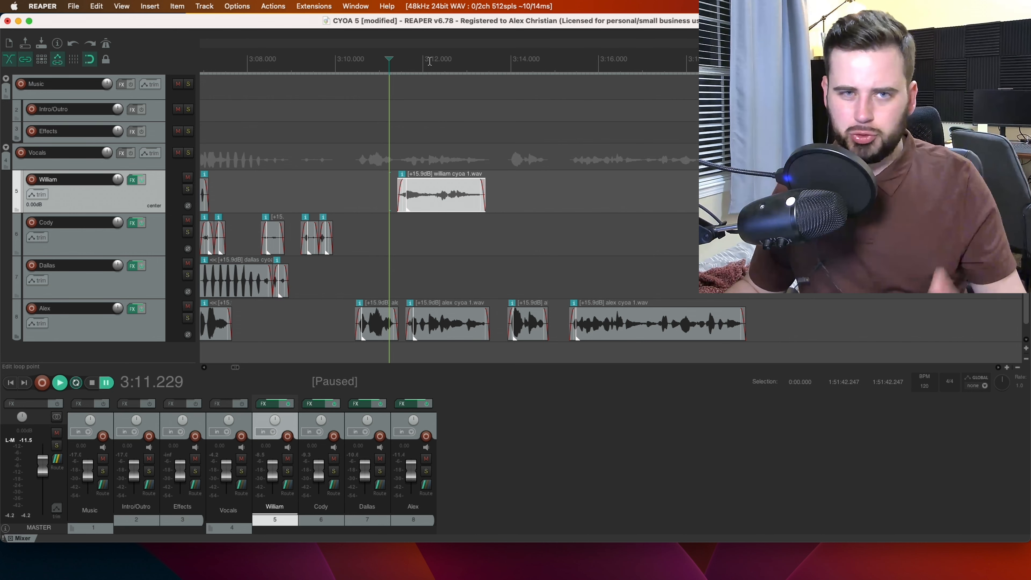
- Play the overlapping speech on tracks 5 and 8 between about 3:11.2 and 3:13.4 at close zoom
{"action": "scroll", "coordinate": [458, 112], "scroll_direction": "left", "scroll_amount": 5}
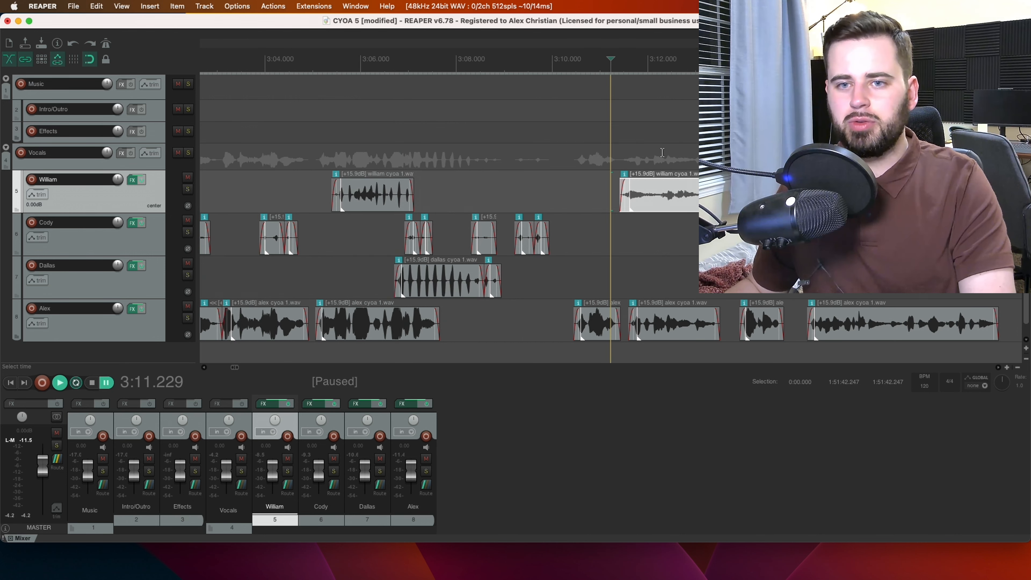
{"action": "scroll", "coordinate": [662, 152], "scroll_direction": "up", "scroll_amount": 8}
{"action": "key", "text": "space"}
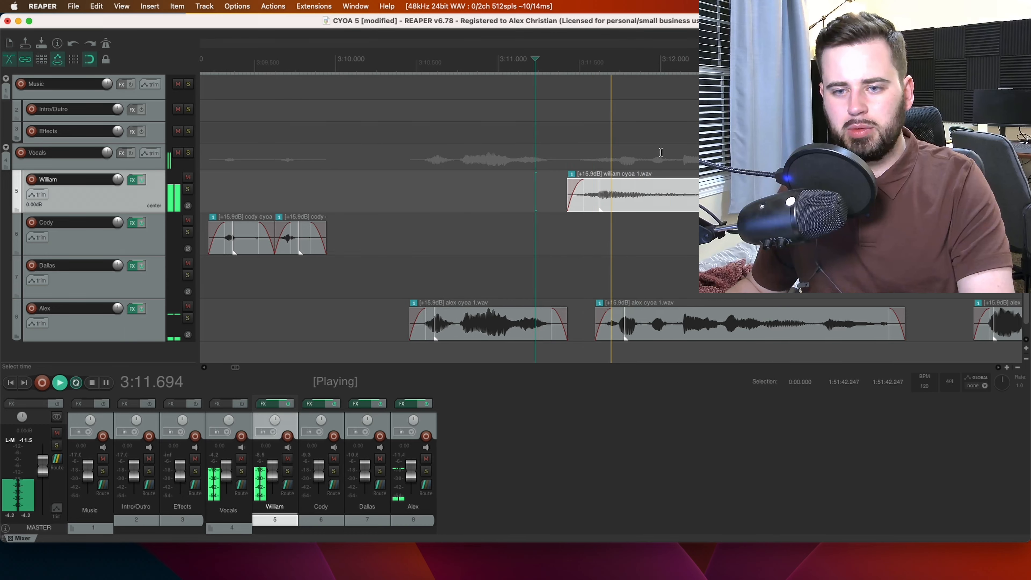
{"action": "key", "text": "space"}
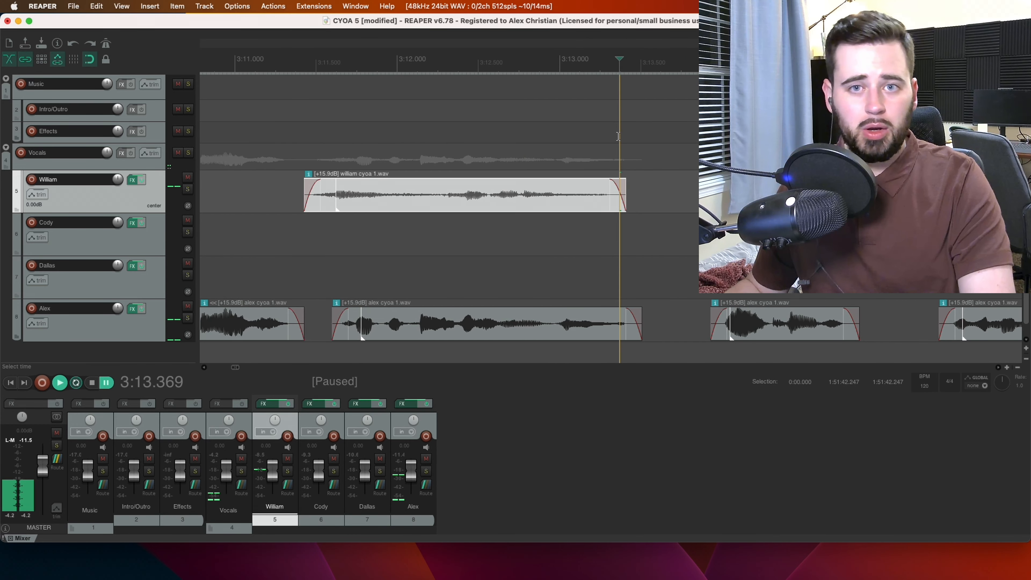
- Place the edit cursor at 3:12.933 and trim the end of the overlapping track 8 clip back to about that point
{"action": "left_click", "coordinate": [539, 65]}
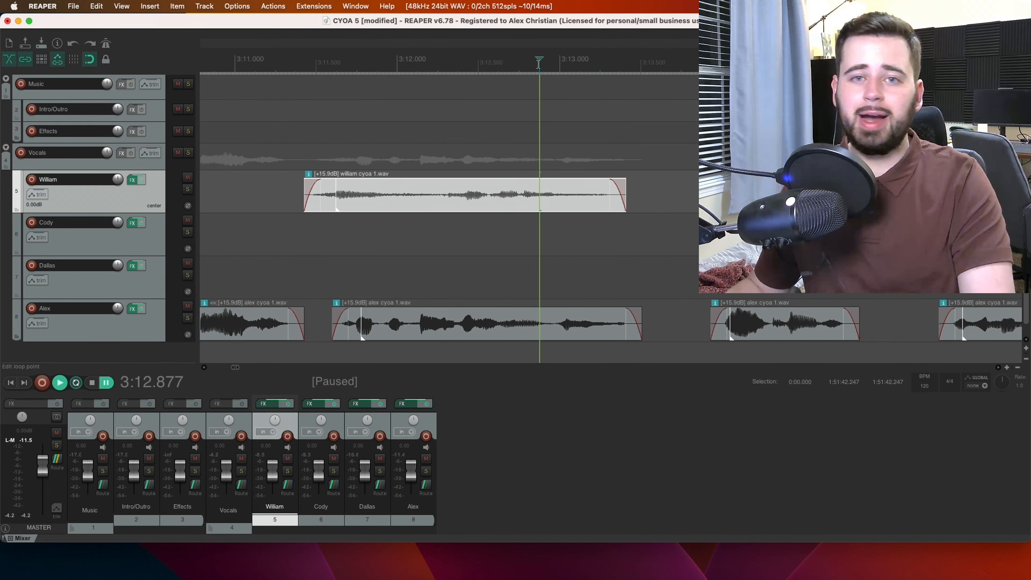
{"action": "left_click", "coordinate": [541, 64]}
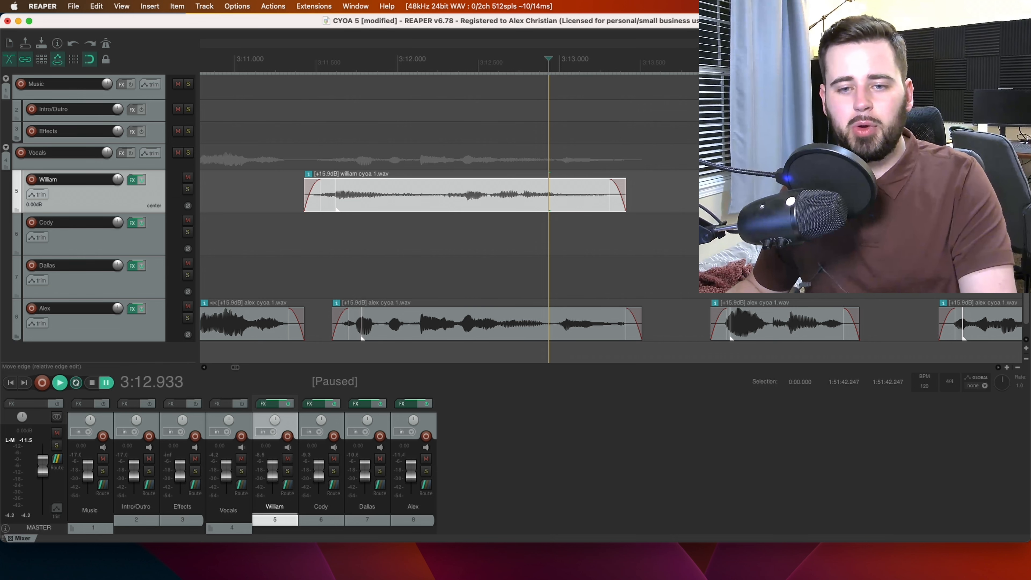
{"action": "left_click_drag", "start_coordinate": [641, 324], "coordinate": [553, 324]}
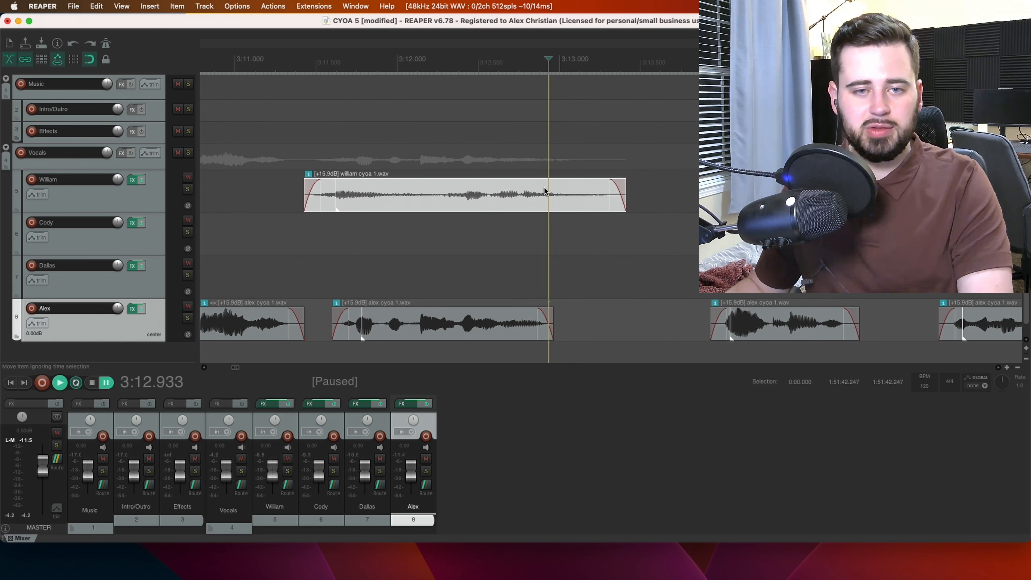
- Move the overlapping track 5 clip later to start at about 3:12.2 without shifting other clips, and play from there
{"action": "left_click_drag", "start_coordinate": [511, 191], "coordinate": [632, 194]}
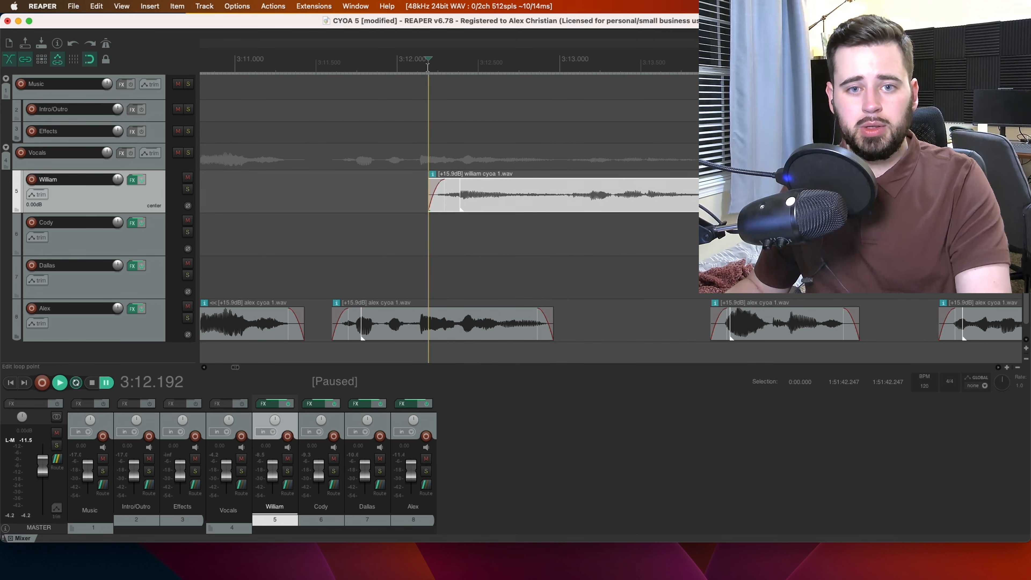
{"action": "key", "text": "space"}
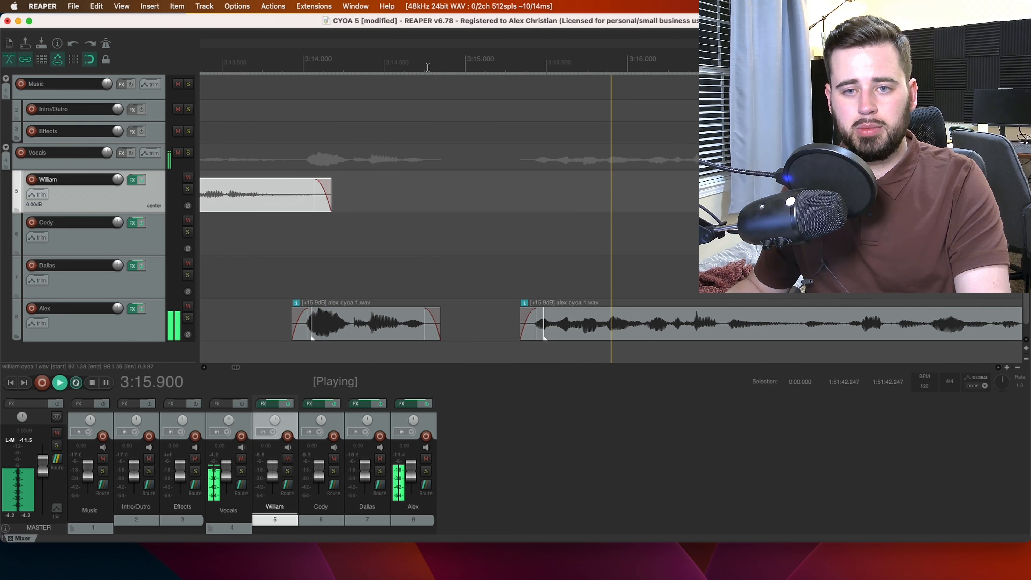
{"action": "scroll", "coordinate": [562, 203], "scroll_direction": "down", "scroll_amount": 5}
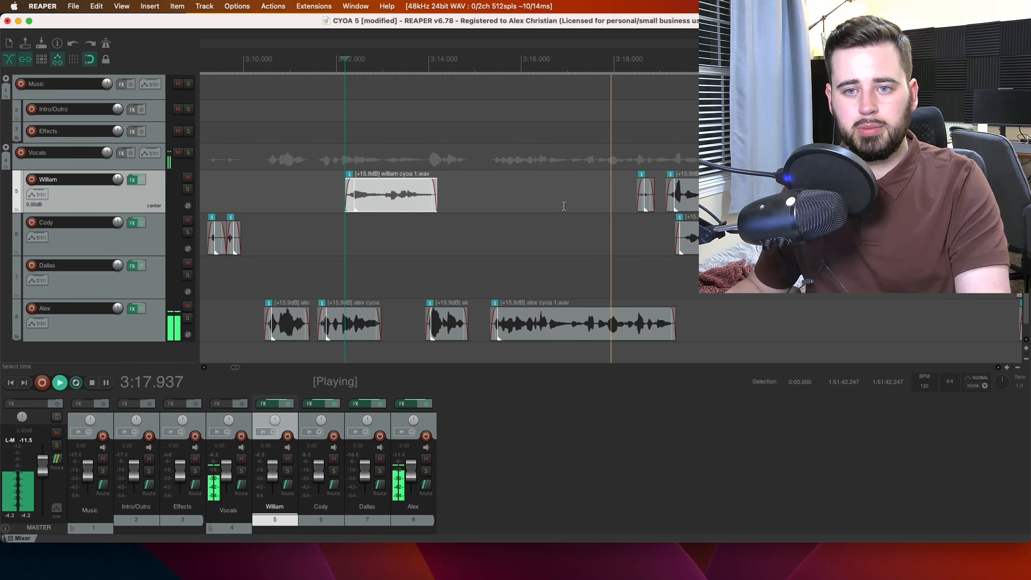
- Stop playback at about 3:19.2 and delete the short track 5 clip near 3:18.7
{"action": "key", "text": "ctrl+space"}
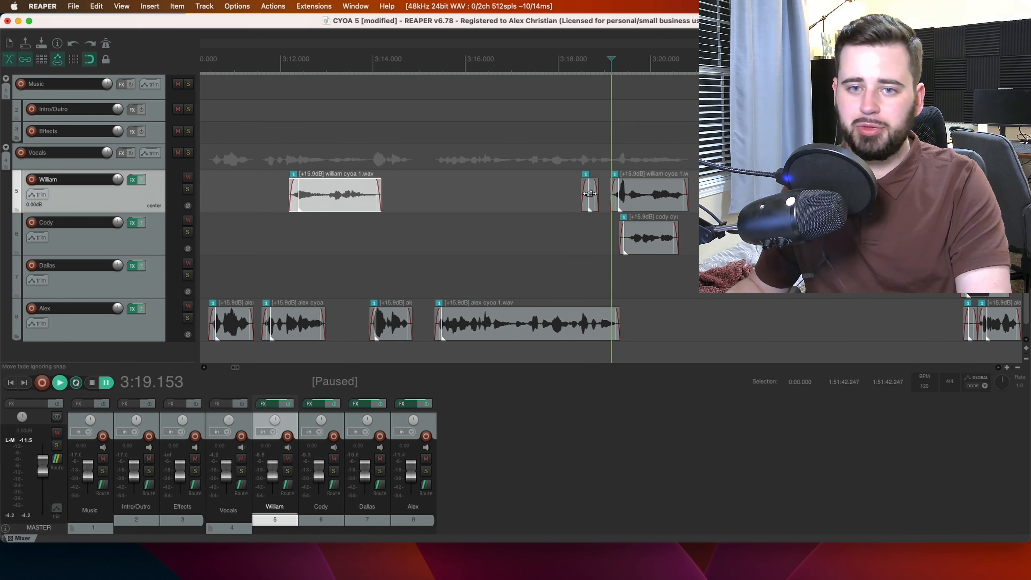
{"action": "left_click", "coordinate": [587, 194]}
{"action": "key", "text": "space"}
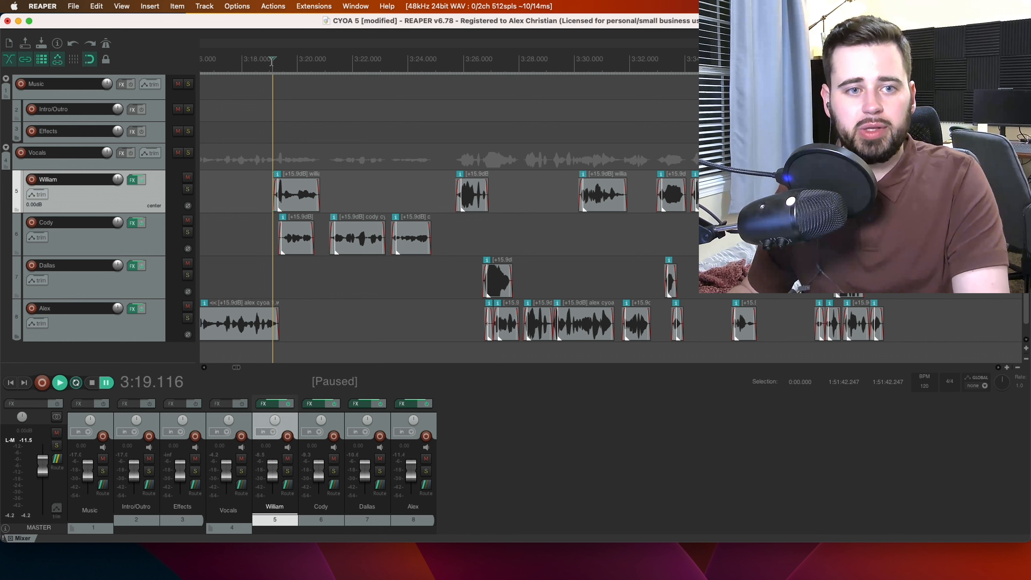
- Play the conversation from about 3:19.1 to about 3:34
{"action": "key", "text": "space"}
{"action": "key", "text": "space"}
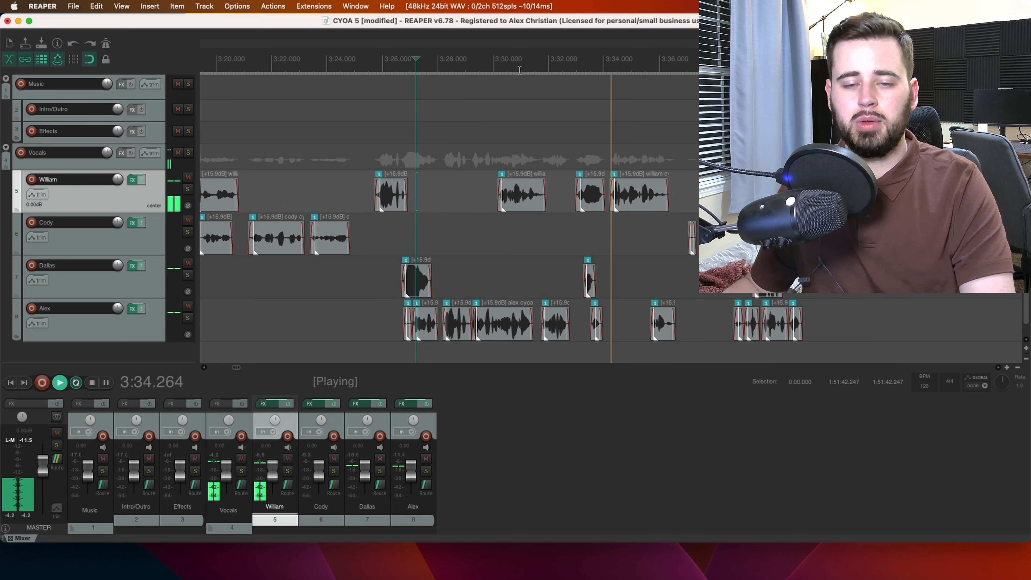
{"action": "key", "text": "ctrl+space"}
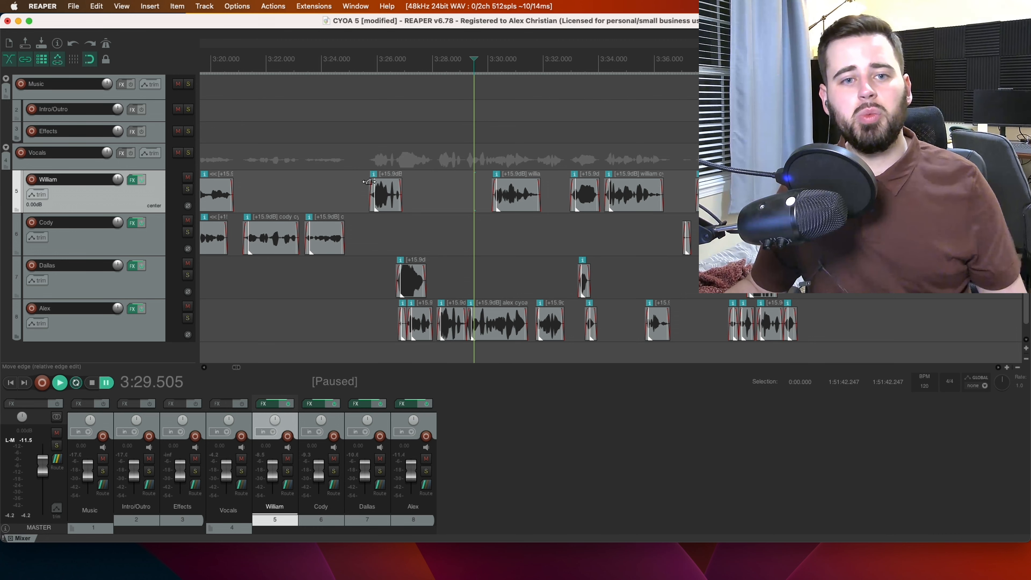
- Delete the track 6 clip near 3:20 that overlaps the track 5 speech, without shifting the other clips
{"action": "scroll", "coordinate": [368, 181], "scroll_direction": "left", "scroll_amount": 5}
{"action": "scroll", "coordinate": [367, 180], "scroll_direction": "down", "scroll_amount": 1}
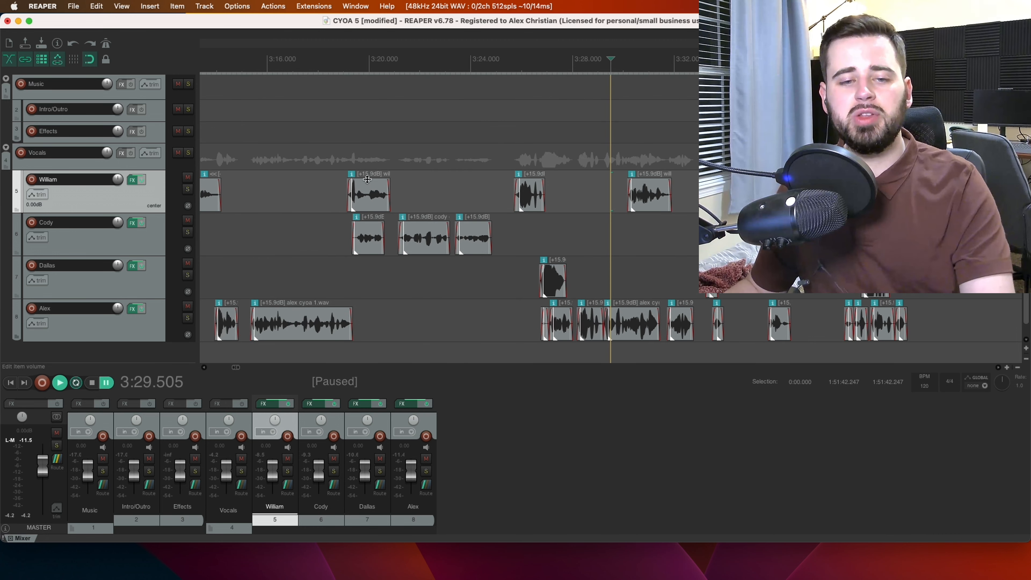
{"action": "left_click", "coordinate": [375, 245]}
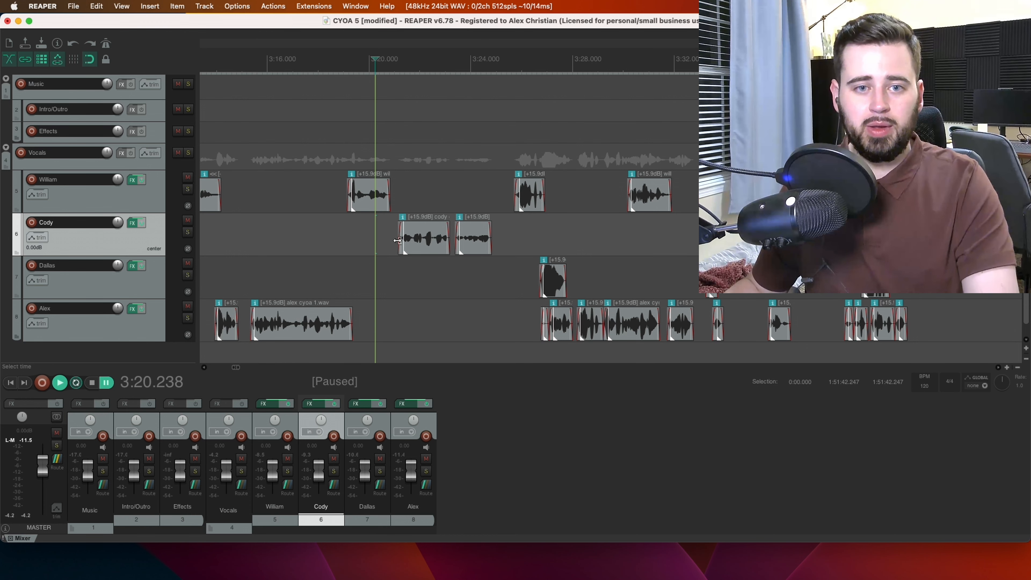
- Delete the two track 6 clips near 3:21.5 and 3:23.8 without shifting the other clips
{"action": "left_click", "coordinate": [419, 239]}
{"action": "key", "text": "Delete"}
{"action": "left_click", "coordinate": [465, 247]}
{"action": "key", "text": "Delete"}
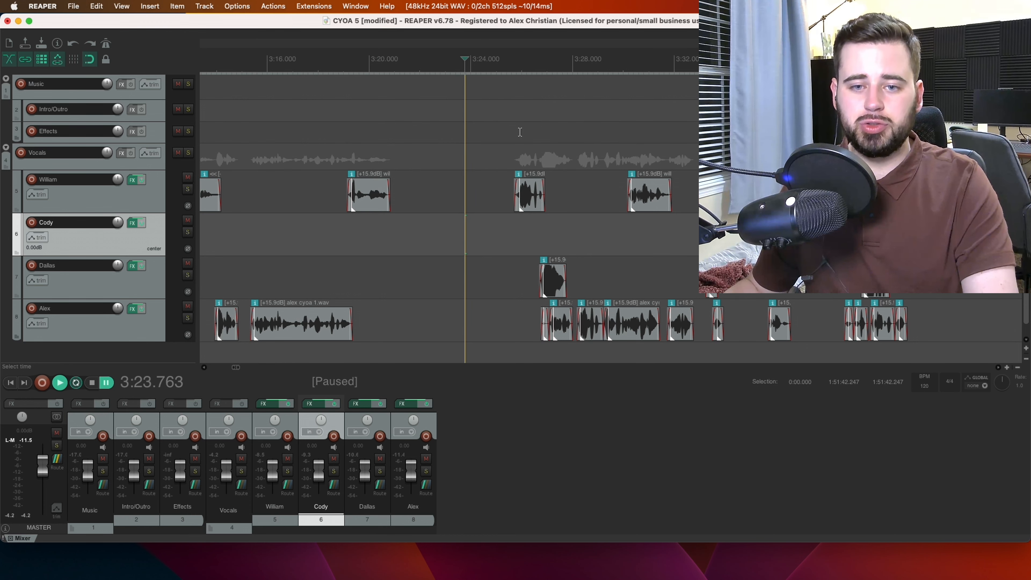
- Solo track 5, play the clip near 3:26, and delete that clip without shifting the others
{"action": "left_click", "coordinate": [187, 190]}
{"action": "key", "text": "space"}
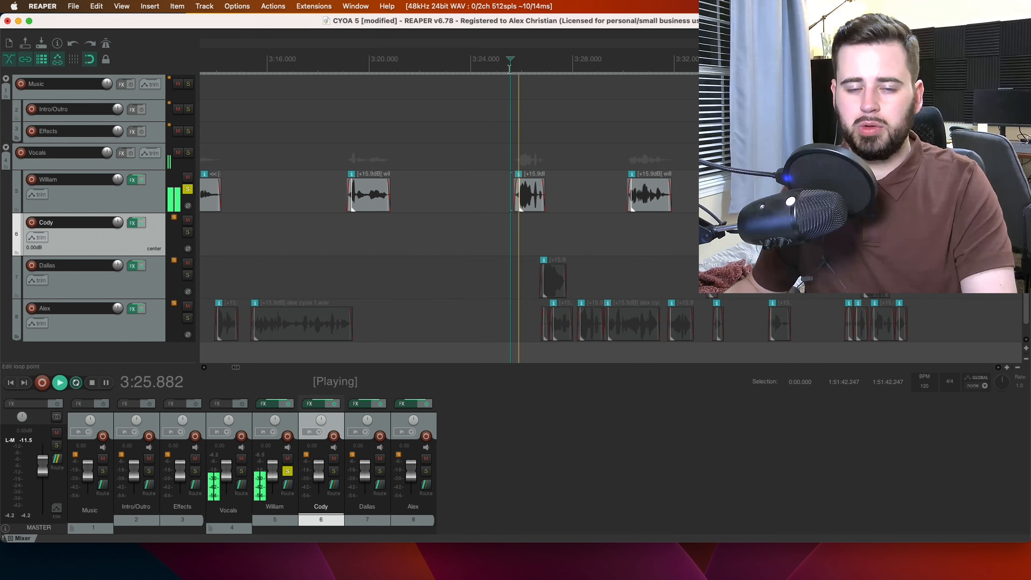
{"action": "key", "text": "space"}
{"action": "left_click", "coordinate": [532, 197]}
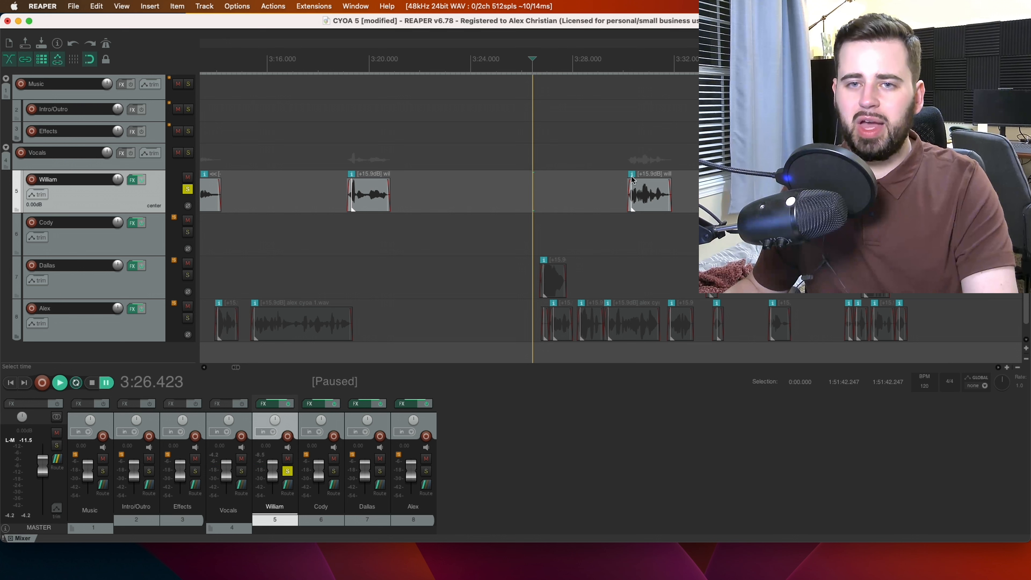
- Play the soloed track 5 speech from about 3:30 to about 3:36
{"action": "left_click", "coordinate": [629, 75]}
{"action": "key", "text": "space"}
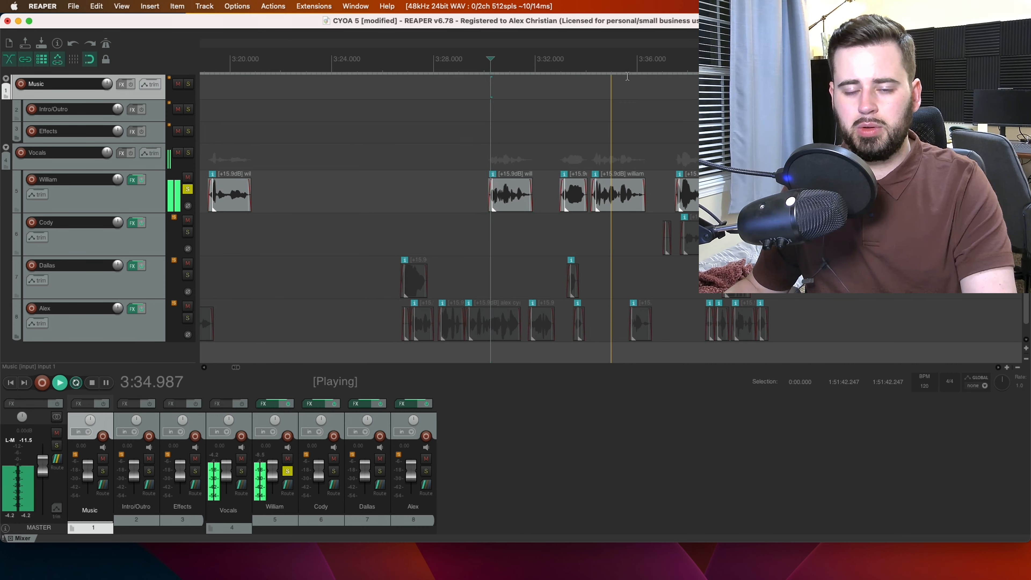
{"action": "key", "text": "space"}
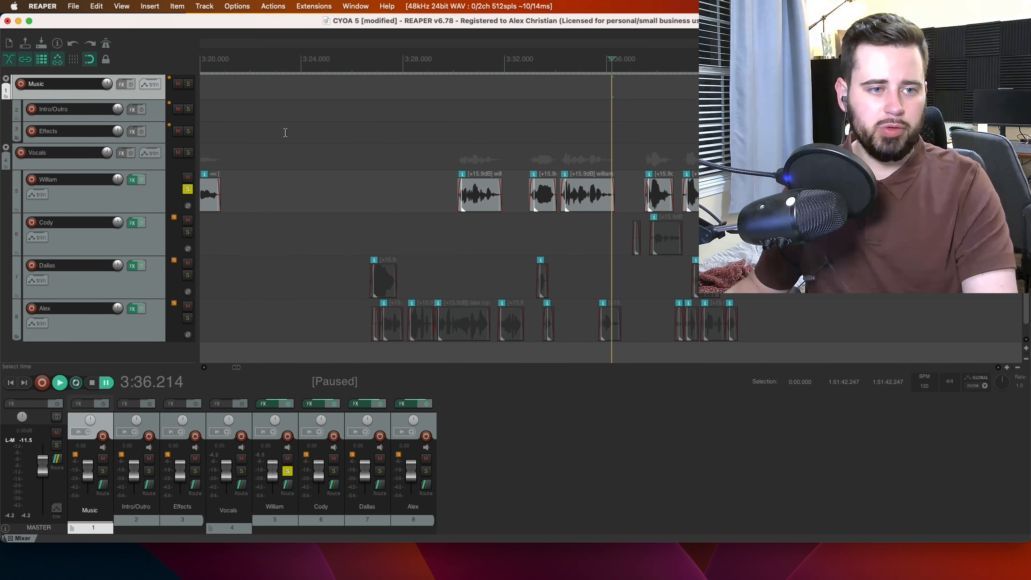
- Solo track 7 as well, play from about 3:26.4, and delete the track 7 clip near 3:27
{"action": "left_click", "coordinate": [188, 276]}
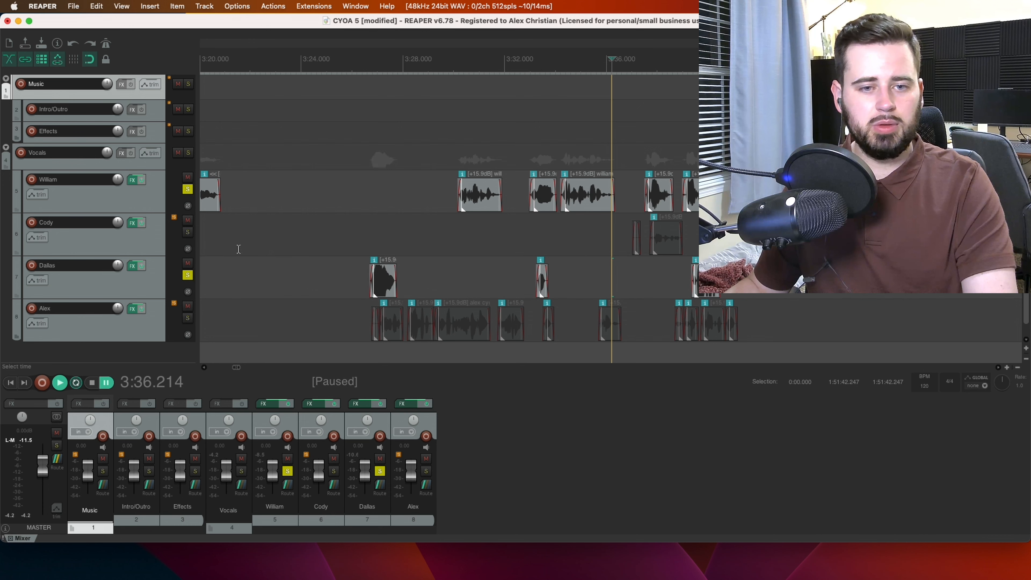
{"action": "left_click", "coordinate": [363, 162]}
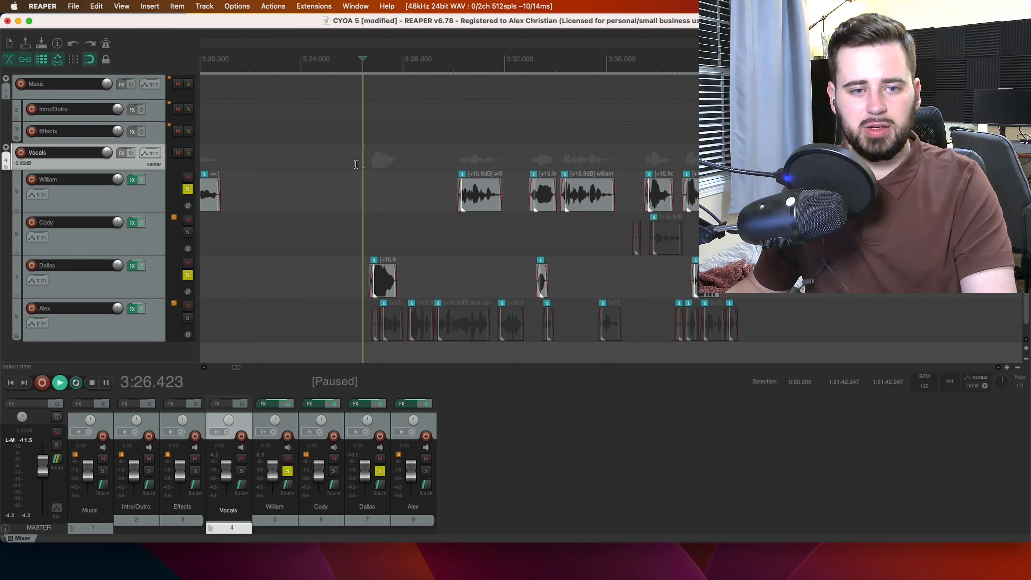
{"action": "key", "text": "space"}
{"action": "left_click", "coordinate": [381, 284]}
- Play soloed tracks 5 and 7 from about 3:34 to 3:40.3, and replay briefly from about 3:35.6
{"action": "left_click", "coordinate": [555, 87]}
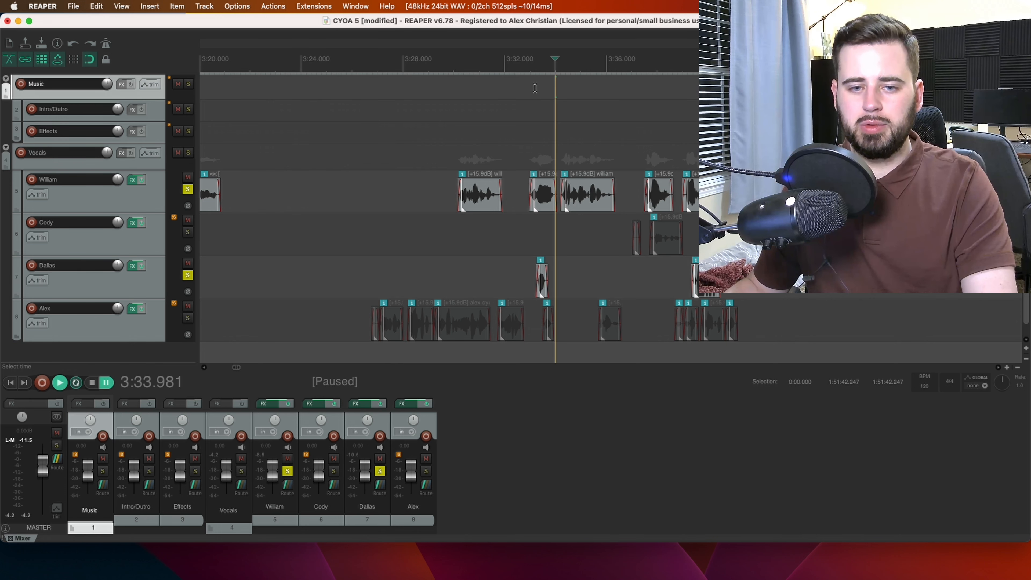
{"action": "key", "text": "space"}
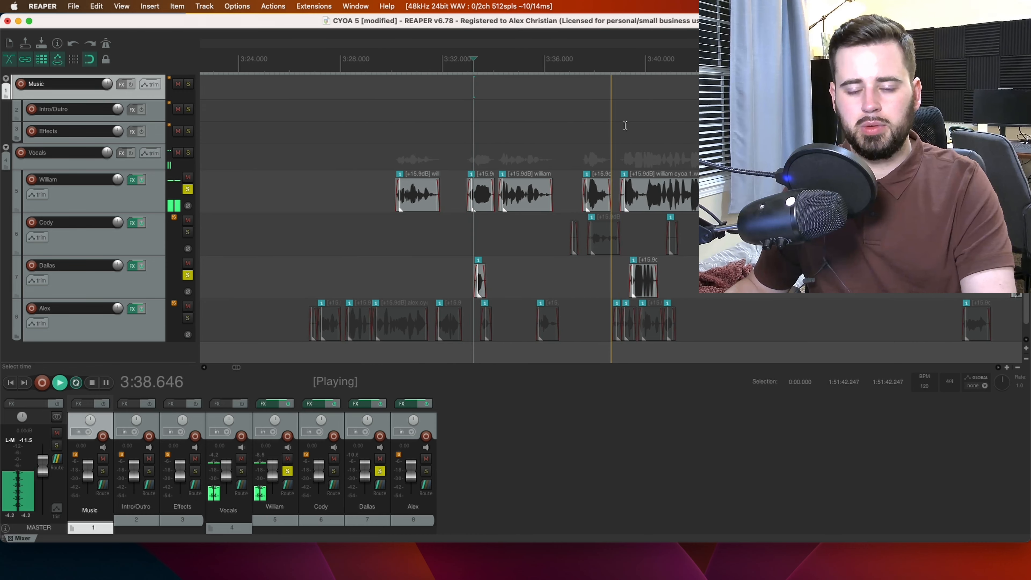
{"action": "key", "text": "space"}
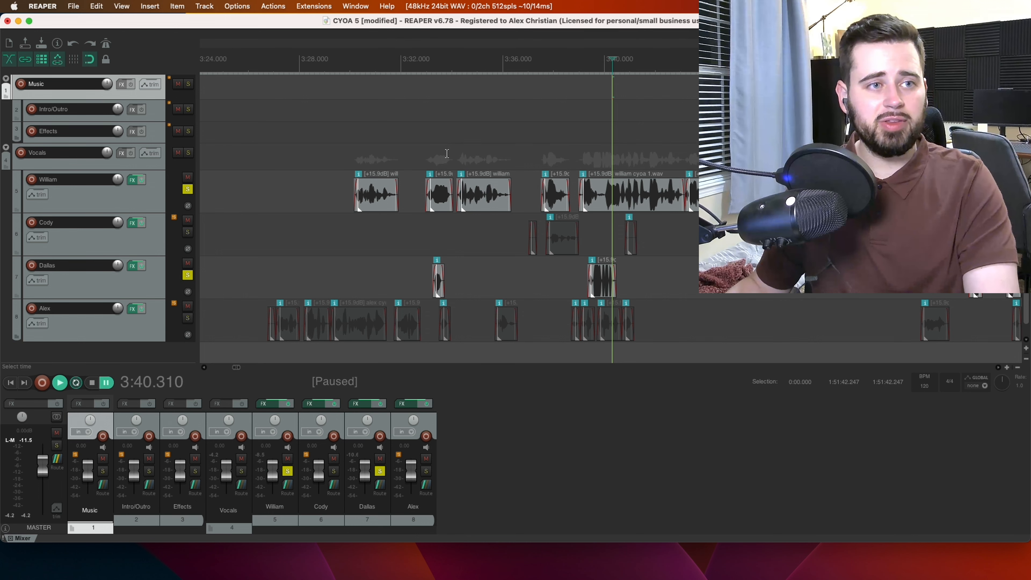
{"action": "mouse_move", "coordinate": [593, 265]}
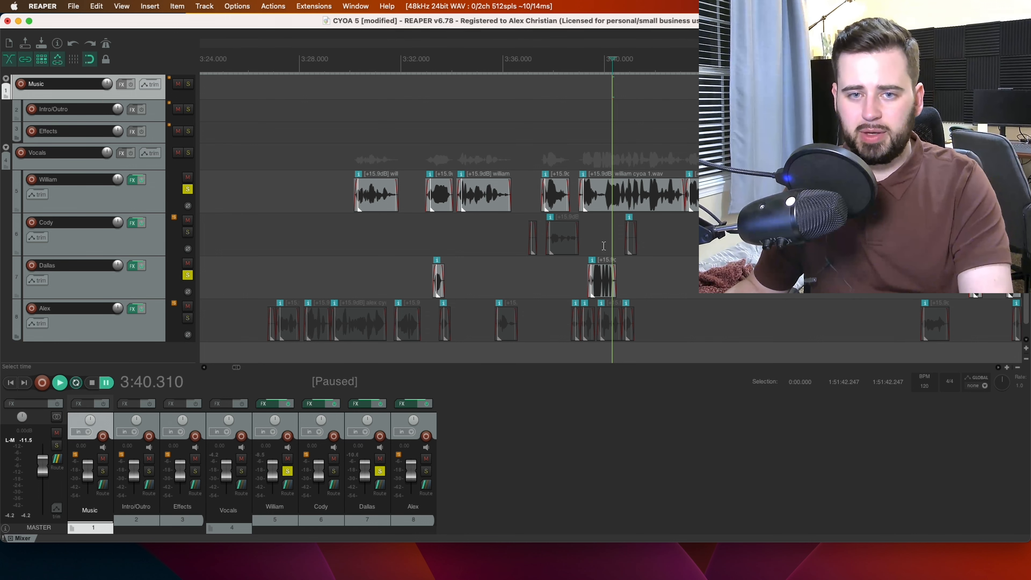
{"action": "left_click", "coordinate": [491, 65]}
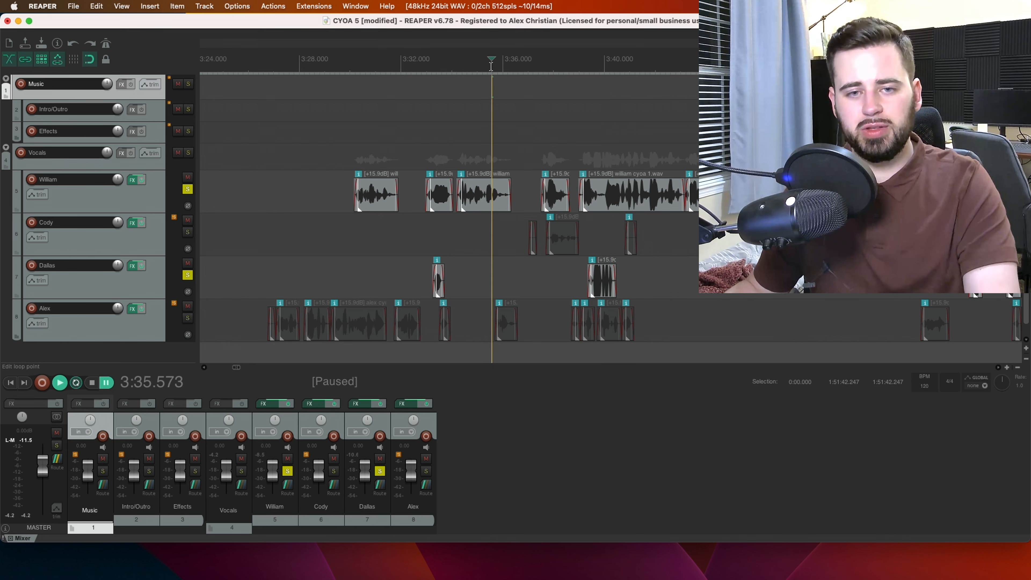
{"action": "key", "text": "space"}
{"action": "key", "text": "space"}
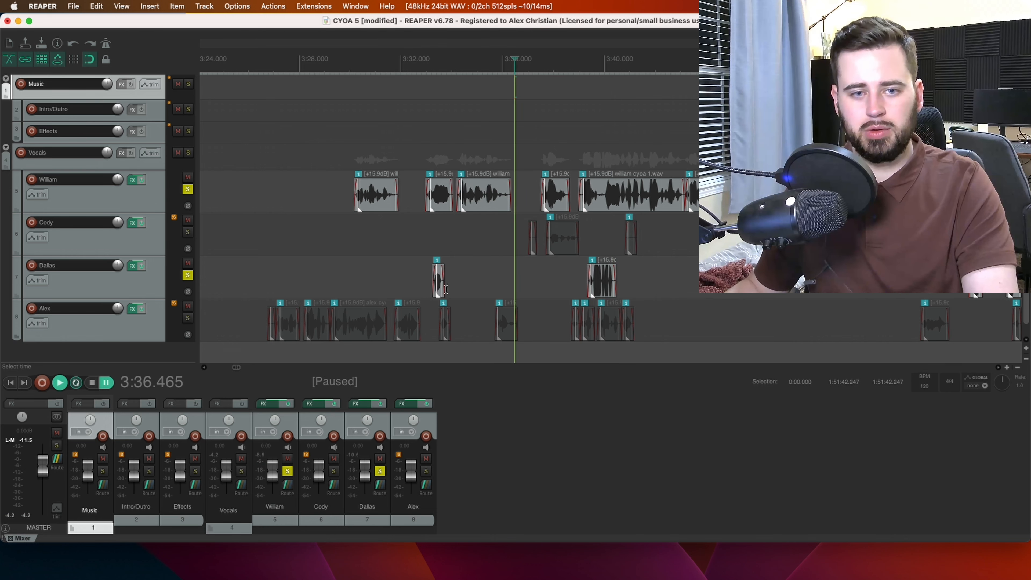
- Shift the track 7 clips from 3:33.3 onward earlier to start at about 3:30.2, and delete the short first clip
{"action": "left_click_drag", "start_coordinate": [439, 289], "coordinate": [359, 286]}
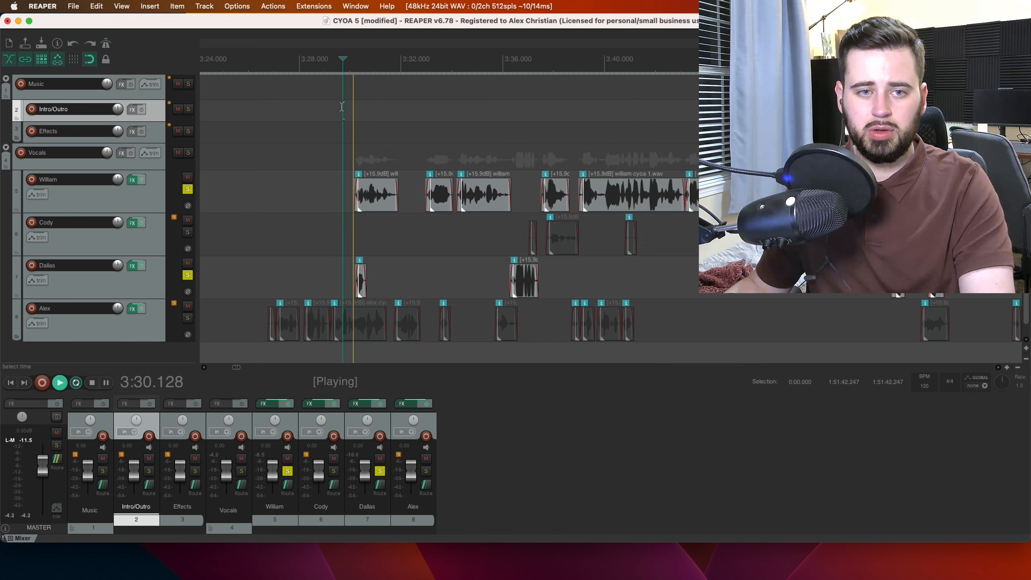
{"action": "left_click", "coordinate": [361, 276]}
{"action": "key", "text": "space"}
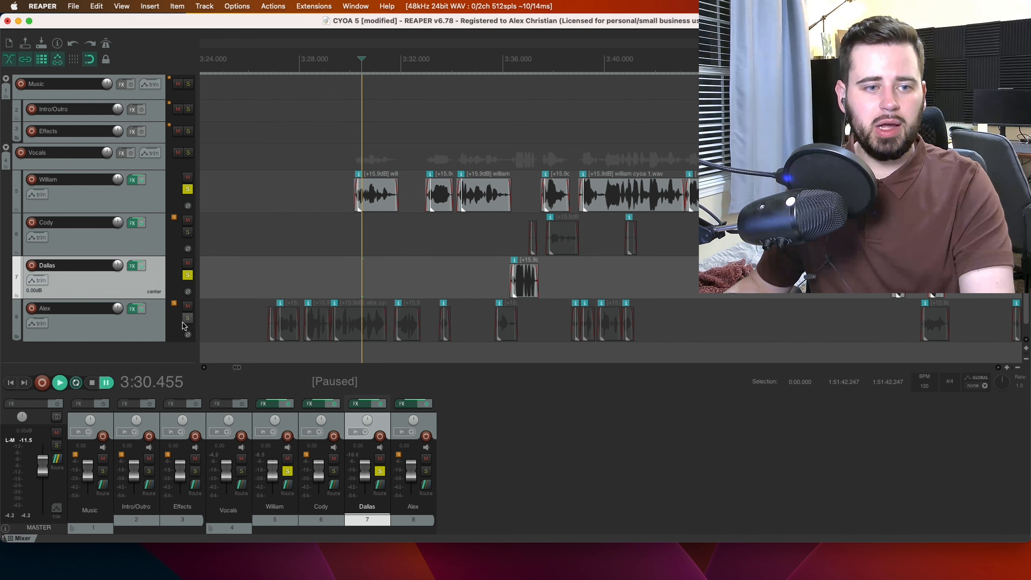
- Solo track 8, play from about 3:26.5, and delete the three track 8 clips between 3:26.9 and 3:29.2
{"action": "left_click", "coordinate": [188, 317]}
{"action": "left_click", "coordinate": [261, 144]}
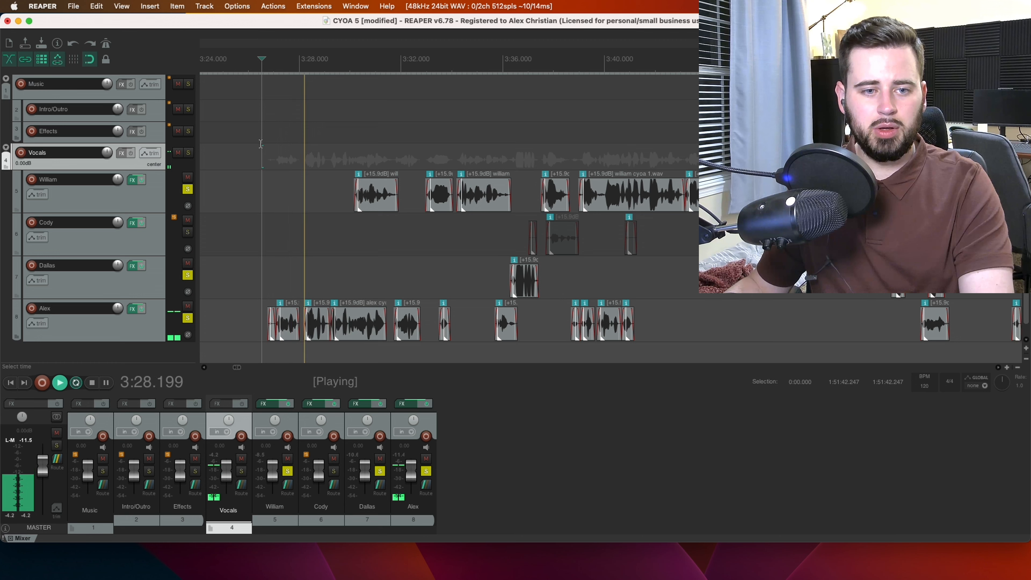
{"action": "key", "text": "ctrl+space"}
{"action": "left_click", "coordinate": [322, 328]}
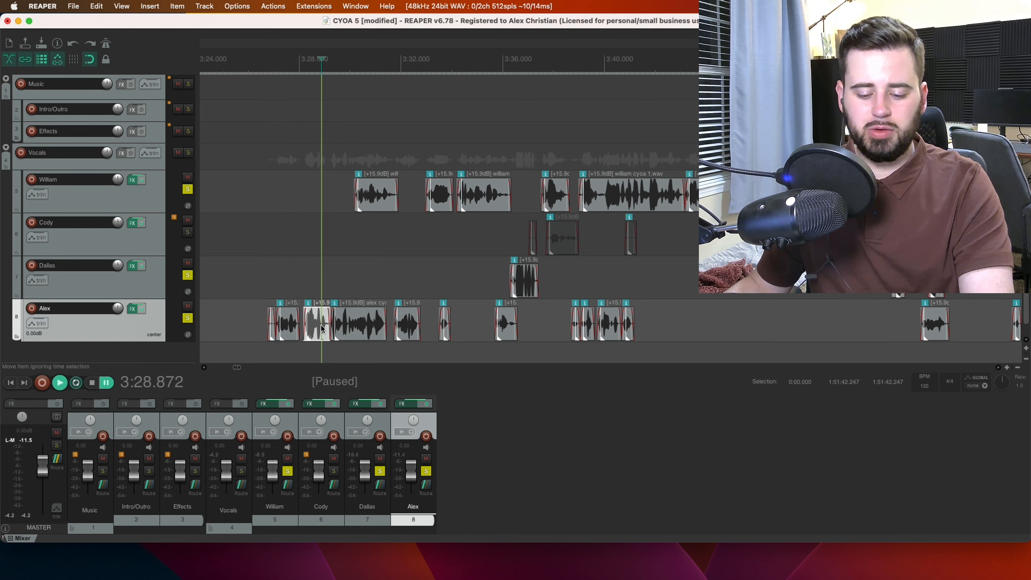
{"action": "left_click_drag", "start_coordinate": [272, 316], "coordinate": [275, 325]}
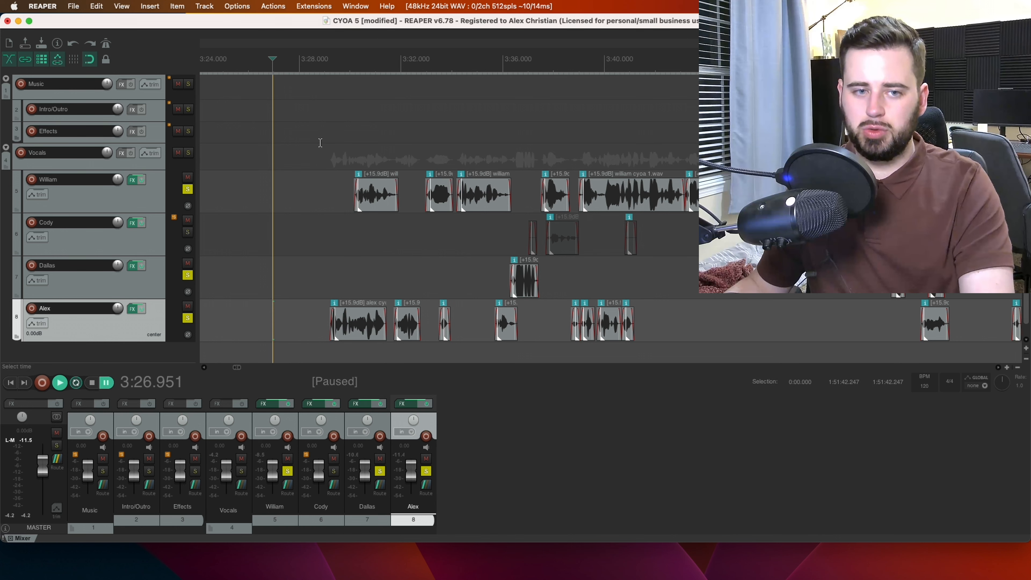
- Play from about 3:28.9, and move the two track 8 clips overlapping track 5 earlier to start at about 3:26.6 without shifting others
{"action": "left_click", "coordinate": [321, 143]}
{"action": "key", "text": "space"}
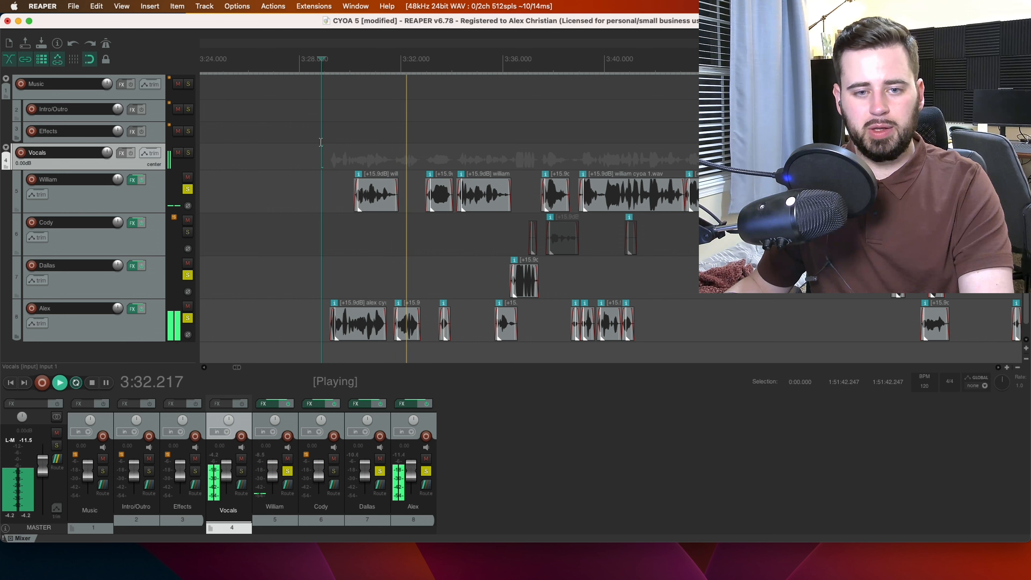
{"action": "key", "text": "ctrl+space"}
{"action": "left_click", "coordinate": [397, 321]}
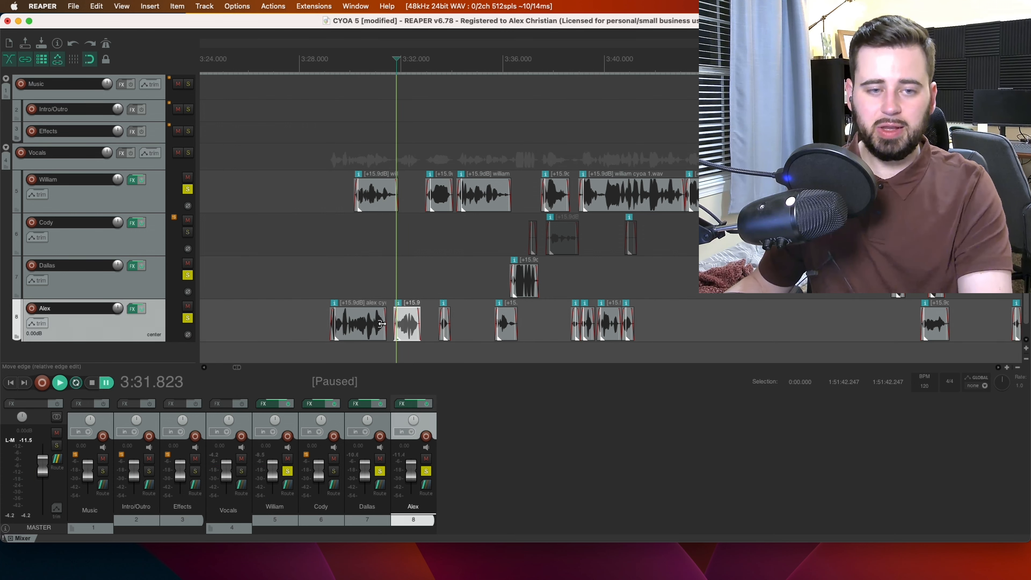
{"action": "left_click", "coordinate": [378, 320], "text": "super"}
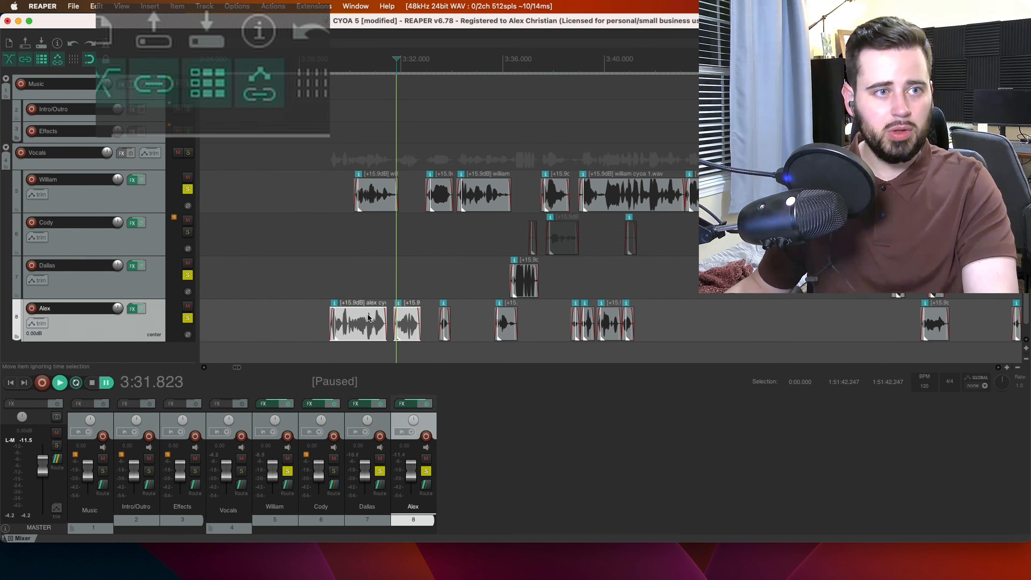
{"action": "left_click_drag", "start_coordinate": [367, 318], "coordinate": [296, 309]}
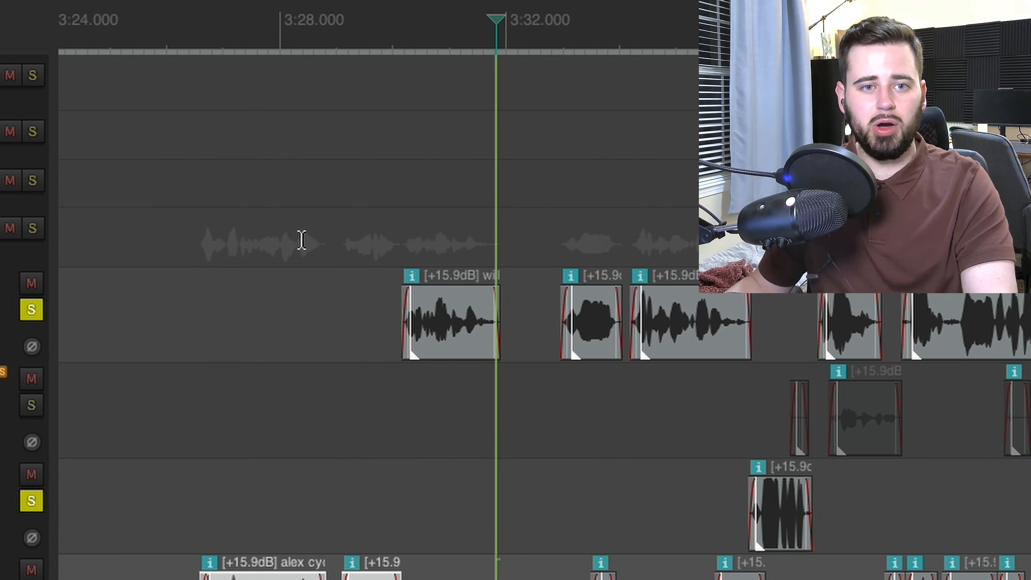
- Ripple all tracks earlier from the track 5 clip near 3:33 to about 3:32, and from the track 8 clip near 3:26.6 to about 3:20.9
{"action": "left_click_drag", "start_coordinate": [483, 311], "coordinate": [469, 311]}
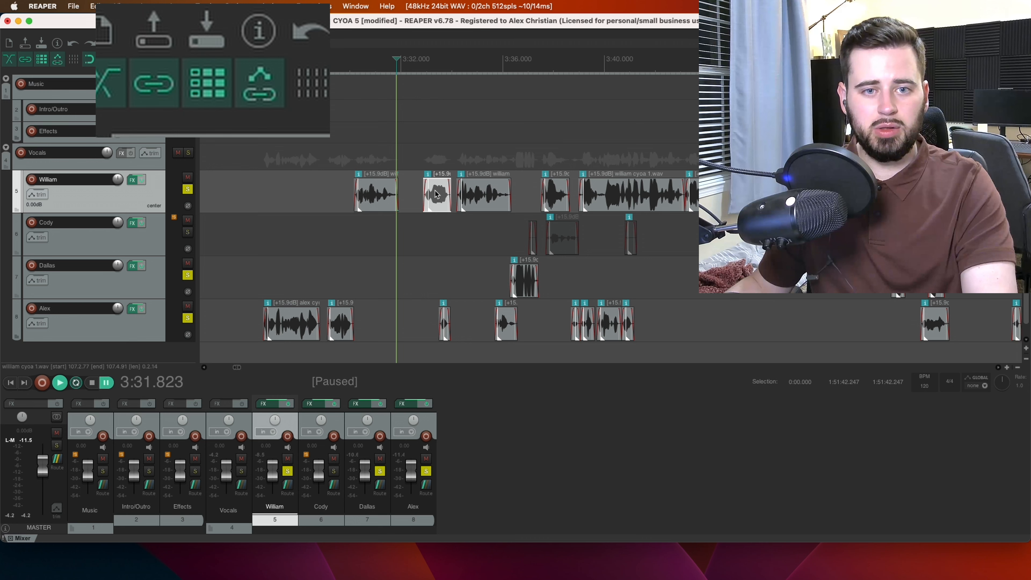
{"action": "left_click_drag", "start_coordinate": [436, 194], "coordinate": [411, 193]}
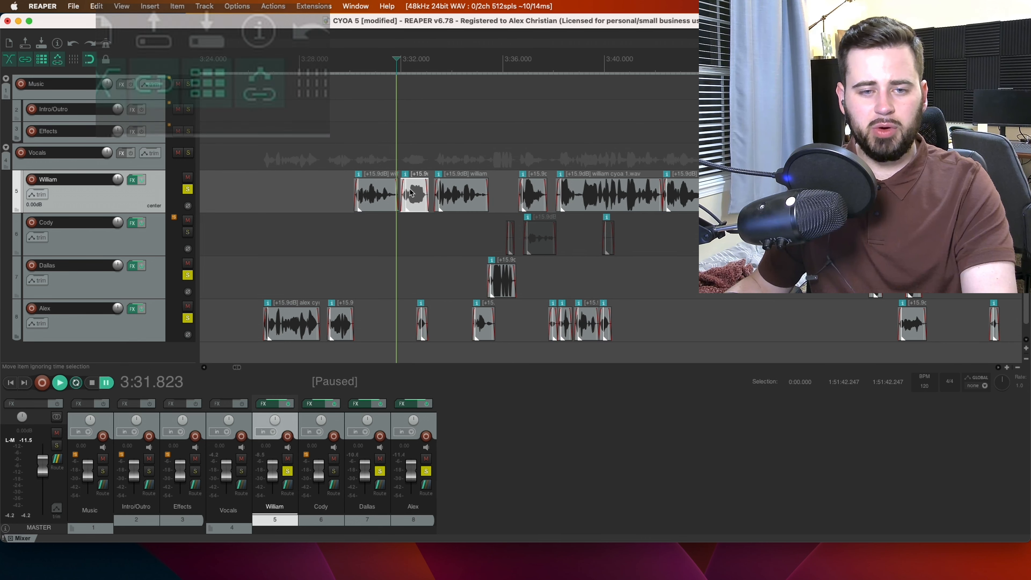
{"action": "scroll", "coordinate": [327, 212], "scroll_direction": "left", "scroll_amount": 5}
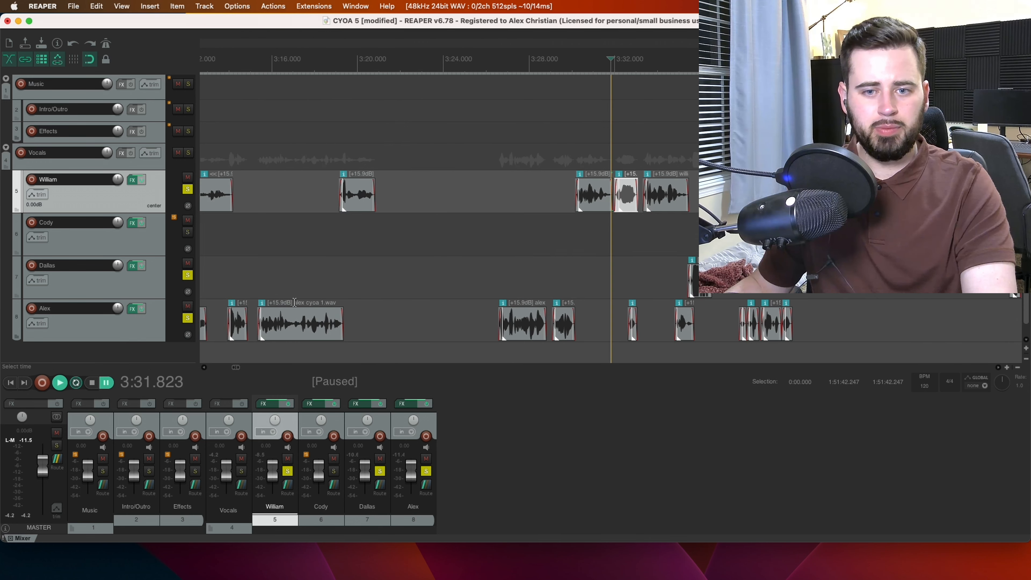
{"action": "left_click_drag", "start_coordinate": [528, 324], "coordinate": [402, 324]}
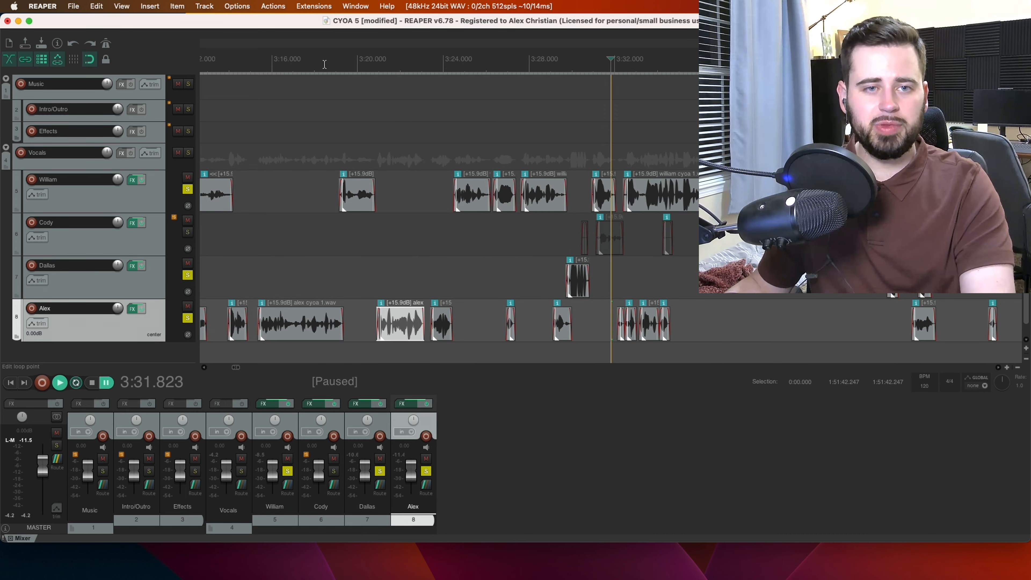
- Play the tightened conversation from about 3:18 to 3:41.2, soloing track 6 during playback
{"action": "left_click", "coordinate": [333, 62]}
{"action": "left_click", "coordinate": [314, 61]}
{"action": "key", "text": "space"}
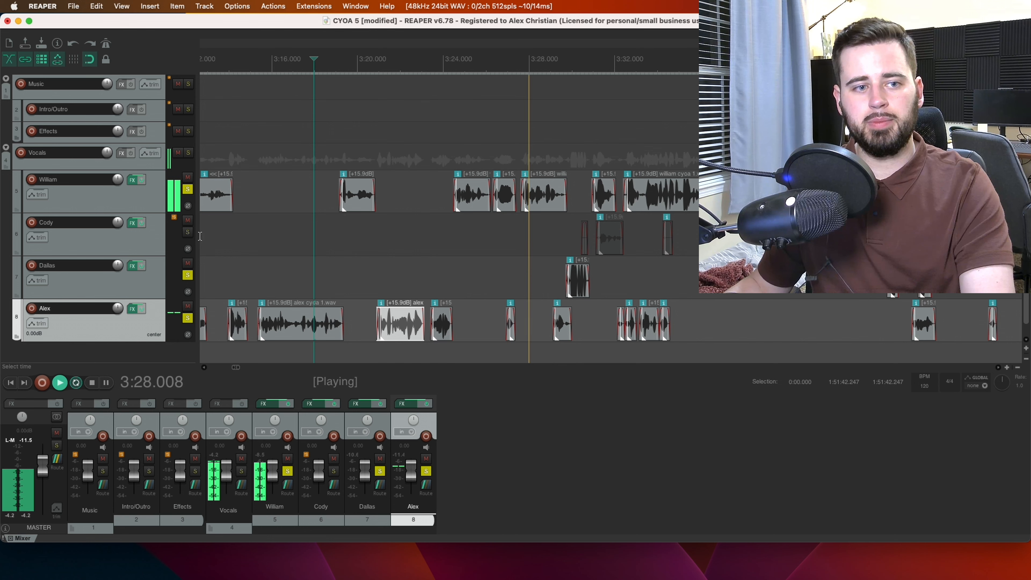
{"action": "left_click", "coordinate": [187, 232]}
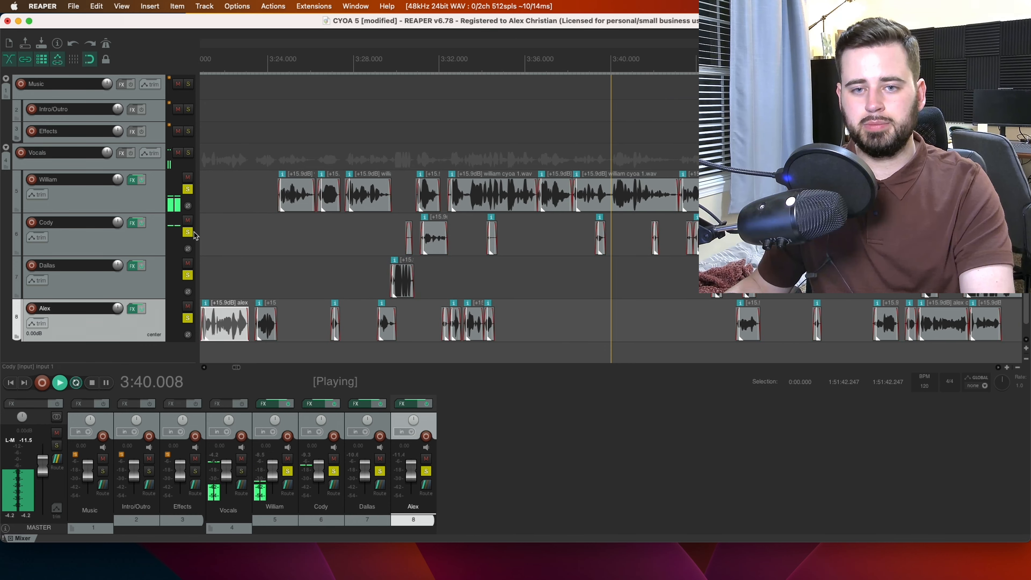
{"action": "key", "text": "ctrl+space"}
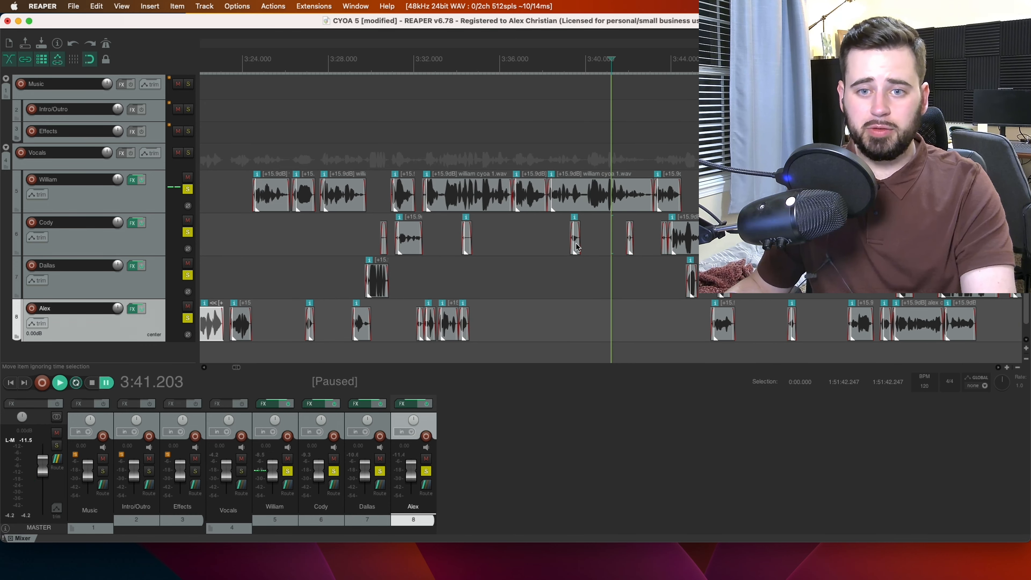
- Delete the short track 6 clips near 3:39.5, 3:41.9 and 3:34.4 without shifting the other clips
{"action": "left_click", "coordinate": [577, 247]}
{"action": "key", "text": "Delete"}
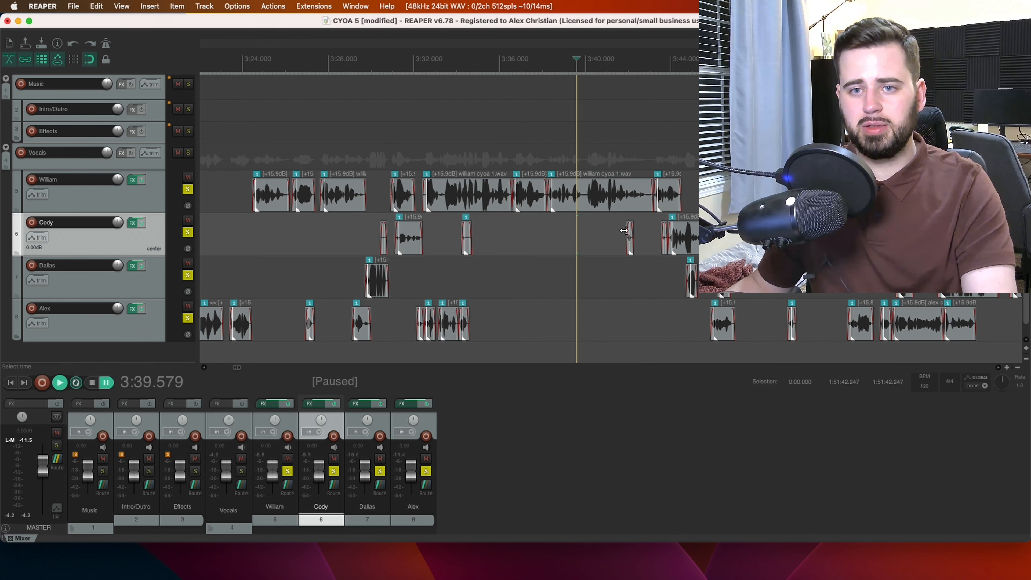
{"action": "key", "text": "ctrl+space"}
{"action": "key", "text": "ctrl+space"}
{"action": "left_click", "coordinate": [612, 249]}
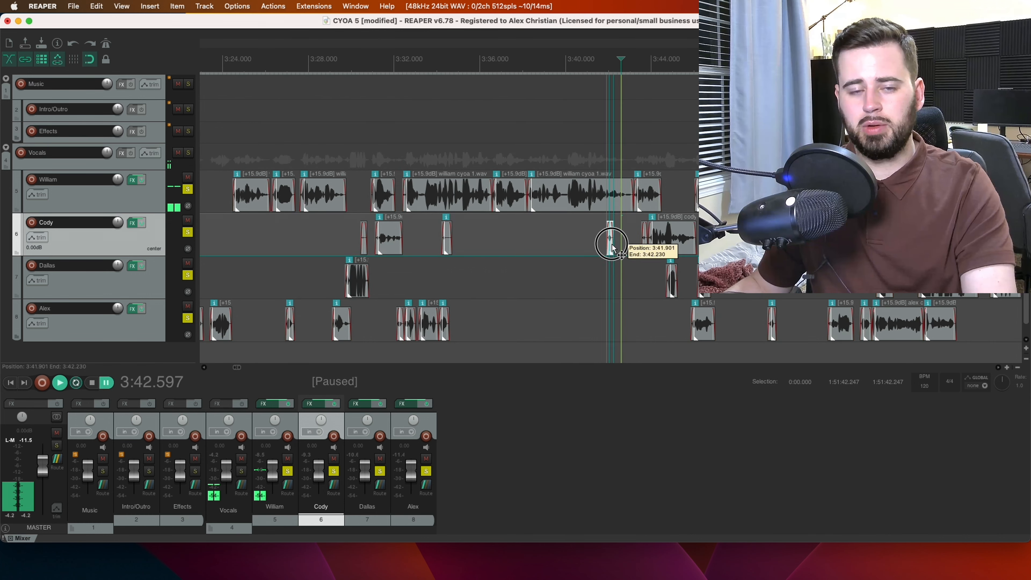
{"action": "left_click_drag", "start_coordinate": [612, 249], "coordinate": [447, 235]}
- Play from about 3:30.8 and delete the short track 6 clip near 3:30.5
{"action": "left_click", "coordinate": [369, 141]}
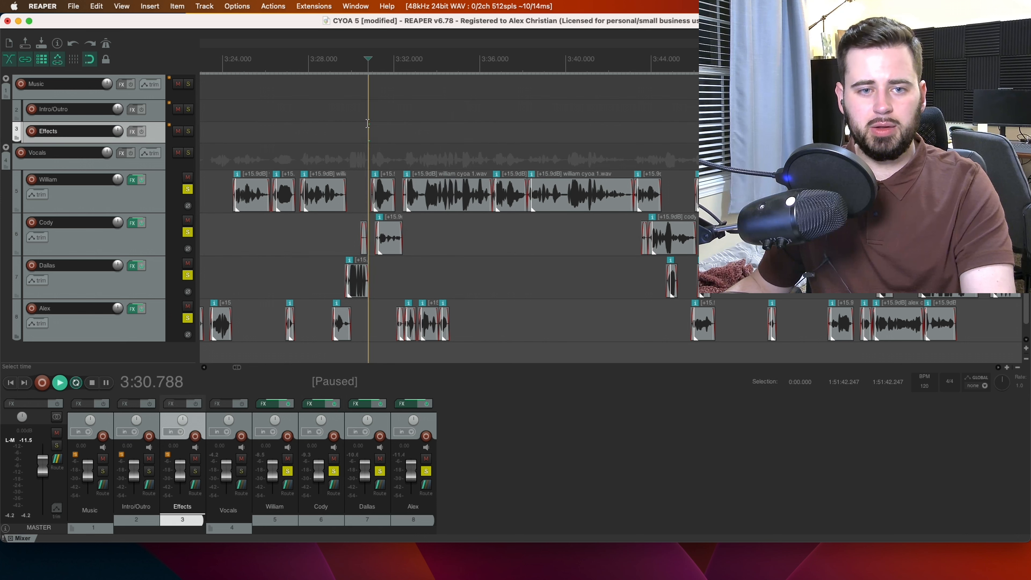
{"action": "key", "text": "space"}
{"action": "left_click", "coordinate": [366, 239]}
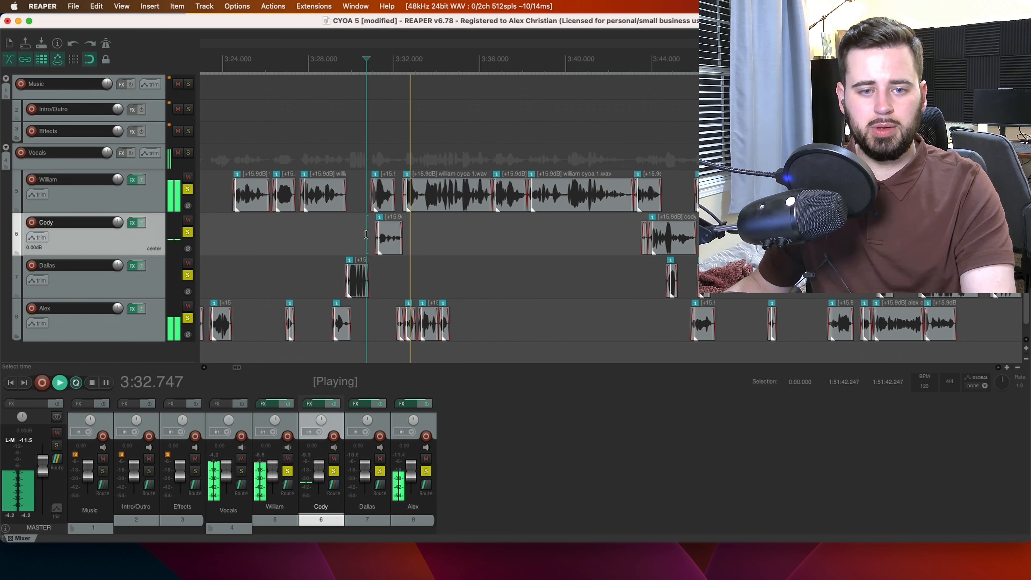
- Play from about 3:29 and delete the track 8 clip near 3:29.3
{"action": "left_click", "coordinate": [333, 111]}
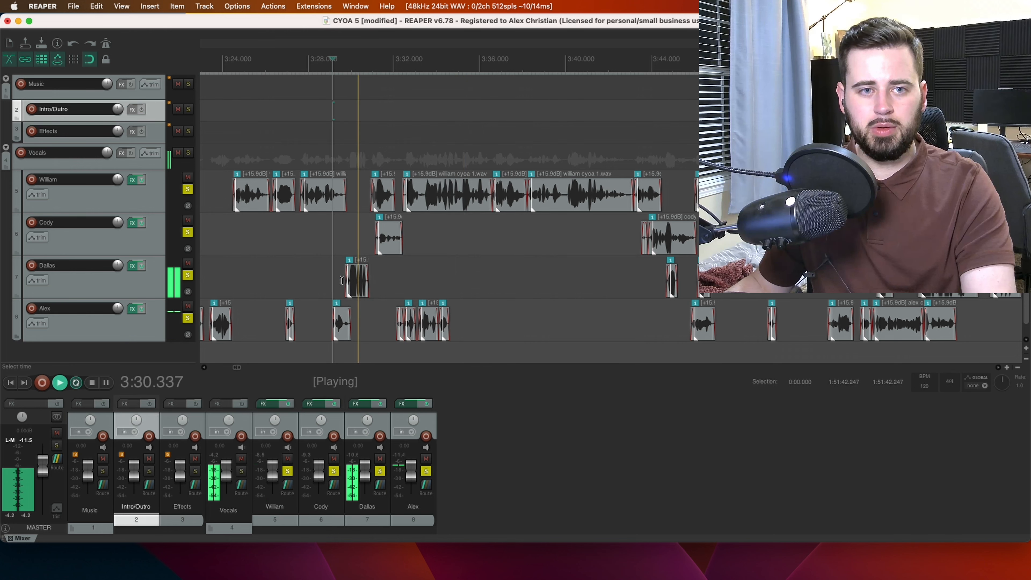
{"action": "left_click", "coordinate": [344, 315]}
{"action": "key", "text": "Delete"}
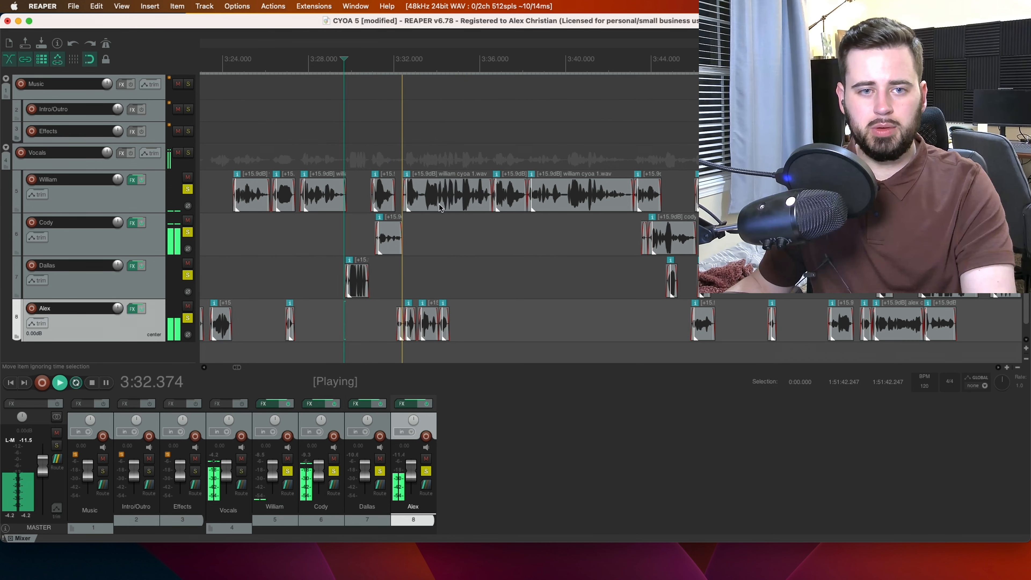
- Play near 3:32, trim the start of the track 5 clip there to about 3:33.3, and delete the track 5 clip near 3:31
{"action": "key", "text": "ctrl+space"}
{"action": "key", "text": "ctrl+space"}
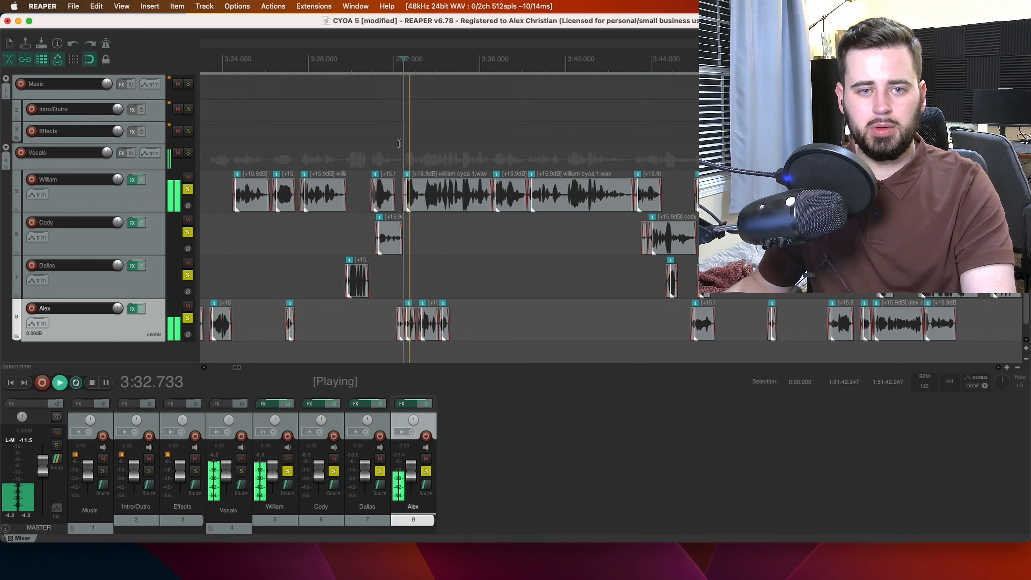
{"action": "key", "text": "ctrl+space"}
{"action": "scroll", "coordinate": [405, 196], "scroll_direction": "up", "scroll_amount": 5}
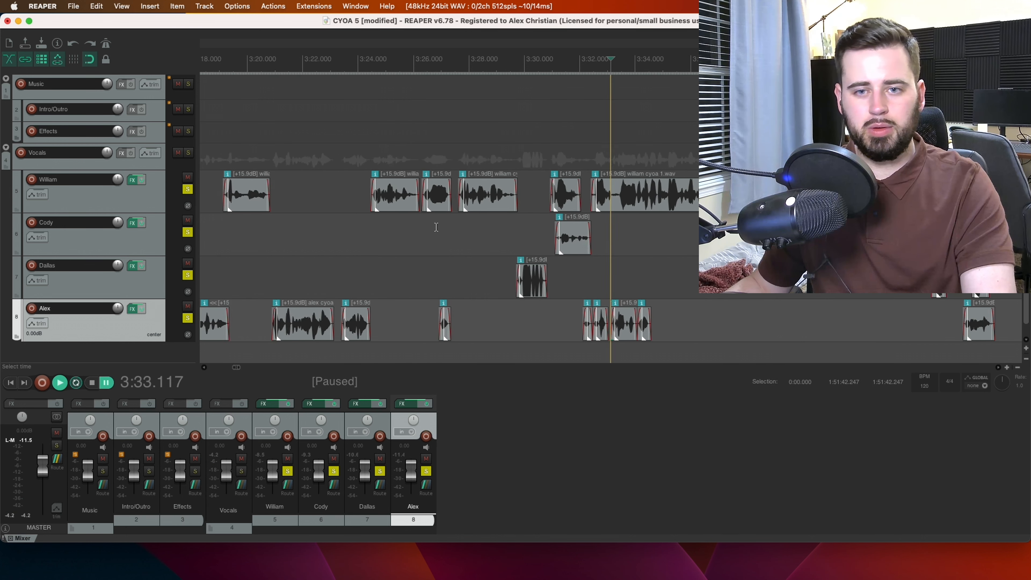
{"action": "scroll", "coordinate": [601, 217], "scroll_direction": "up", "scroll_amount": 2}
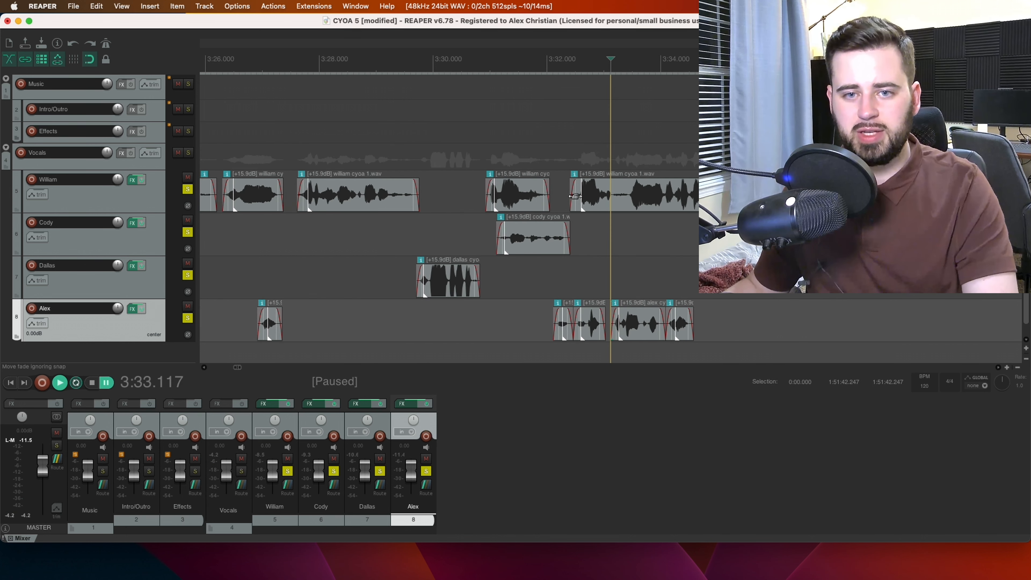
{"action": "left_click_drag", "start_coordinate": [569, 197], "coordinate": [622, 197]}
{"action": "left_click", "coordinate": [520, 197]}
{"action": "key", "text": "Delete"}
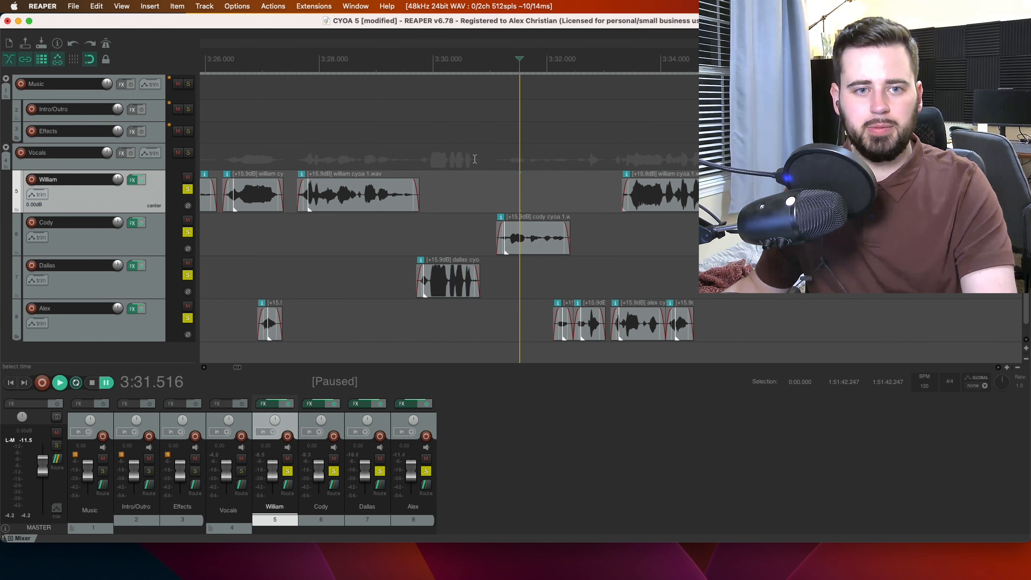
- Play from about 3:29 and move the track 6 clip near 3:31, with all following clips, earlier to about 3:29.9
{"action": "left_click", "coordinate": [381, 122]}
{"action": "key", "text": "space"}
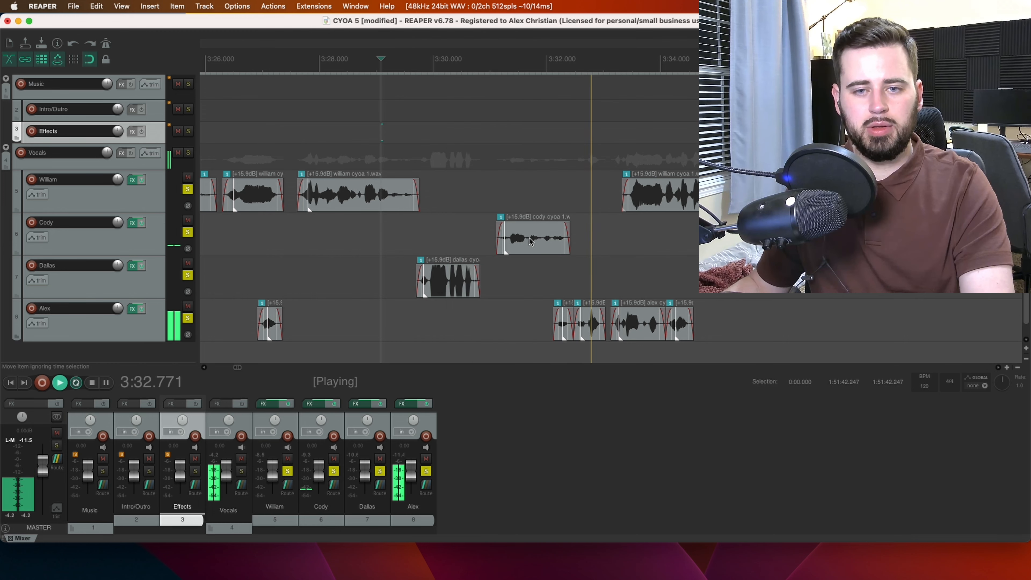
{"action": "left_click_drag", "start_coordinate": [531, 241], "coordinate": [456, 237]}
{"action": "left_click", "coordinate": [467, 157]}
{"action": "key", "text": "space"}
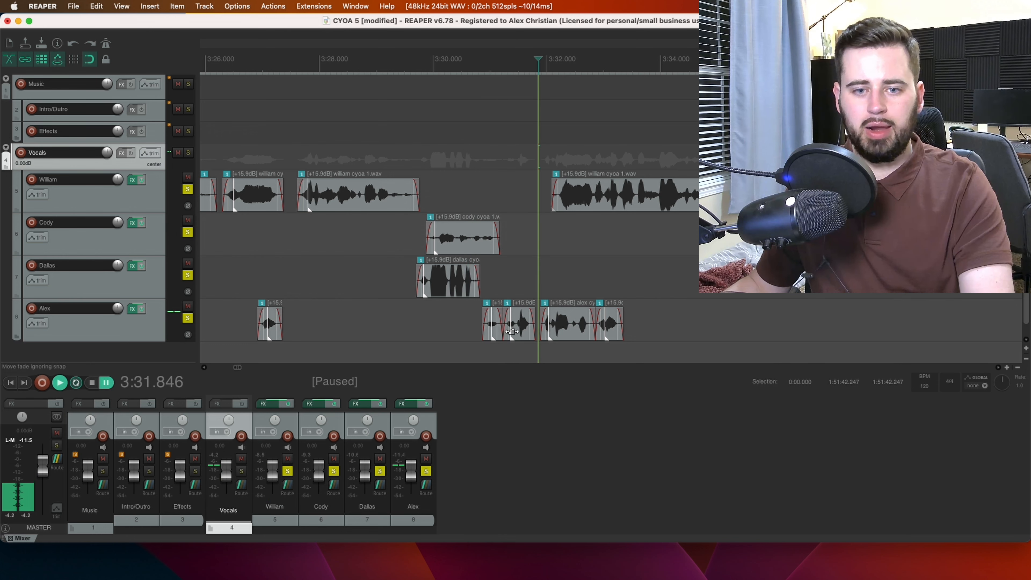
- Delete the two short track 8 clips near 3:31 and 3:31.4 without shifting the other clips
{"action": "left_click", "coordinate": [513, 331]}
{"action": "key", "text": "Delete"}
{"action": "left_click", "coordinate": [495, 327]}
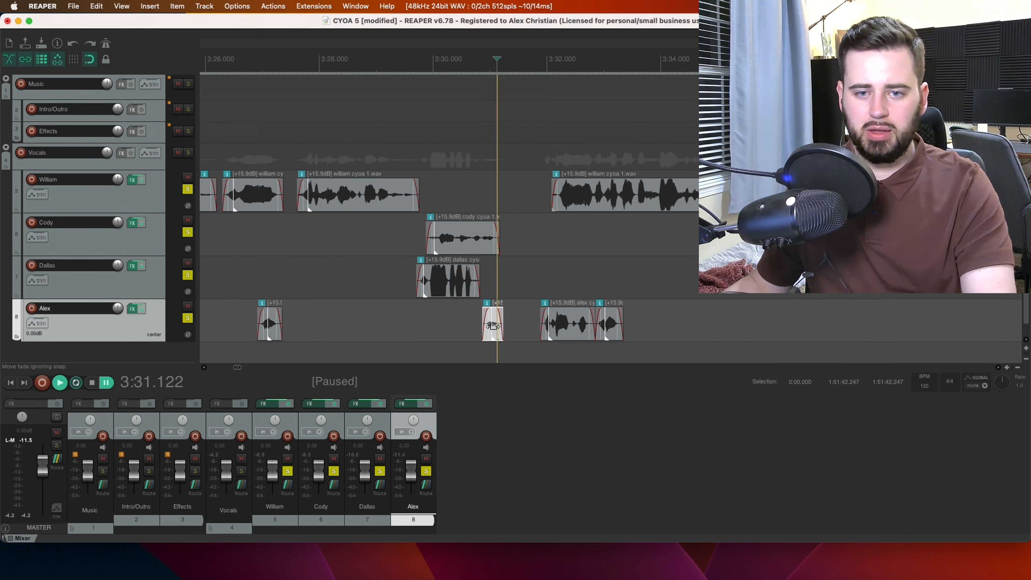
- Place the next two track 8 clips at about 3:31.1 and 3:32, and the overlapping track 5 clip at about 3:31.6
{"action": "left_click_drag", "start_coordinate": [565, 329], "coordinate": [520, 323]}
{"action": "left_click_drag", "start_coordinate": [546, 191], "coordinate": [568, 191]}
{"action": "left_click_drag", "start_coordinate": [588, 332], "coordinate": [558, 321]}
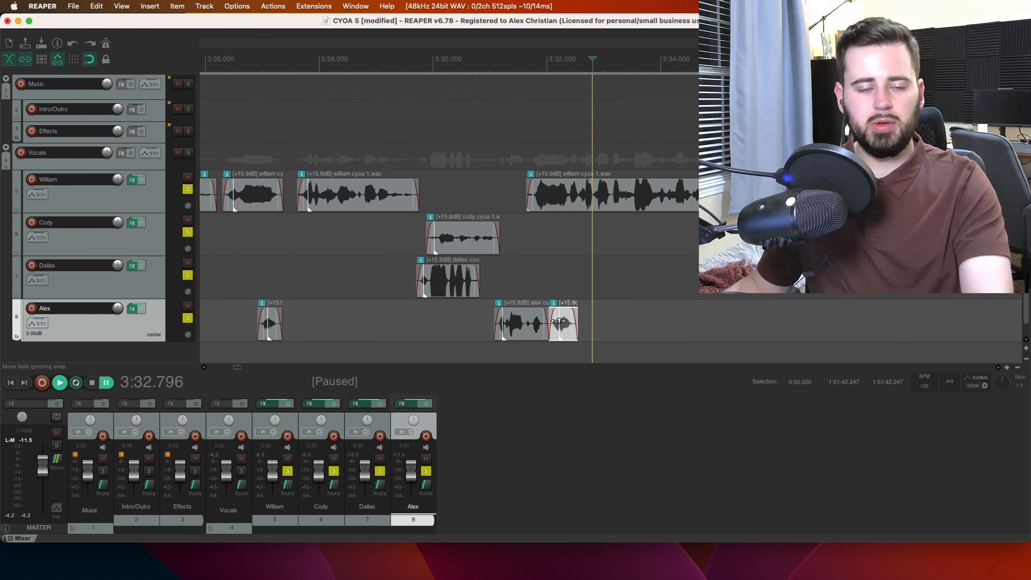
- Play from about 3:28.2, shift the track 5 clip and later clips to 3:32.142, and move the short track 8 clip back to about 3:32
{"action": "left_click", "coordinate": [328, 59]}
{"action": "key", "text": "space"}
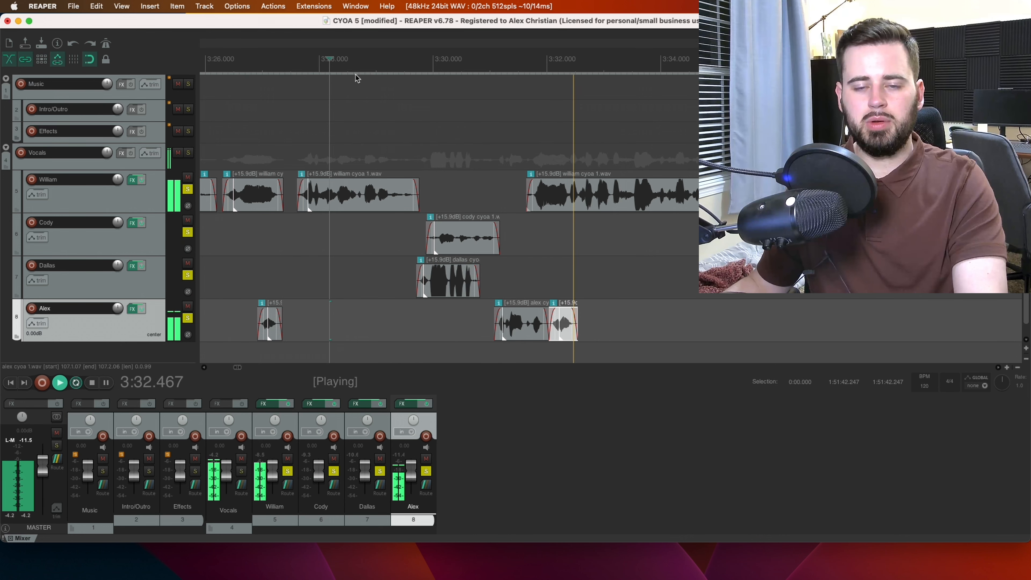
{"action": "key", "text": "ctrl+space"}
{"action": "scroll", "coordinate": [581, 208], "scroll_direction": "down", "scroll_amount": 6}
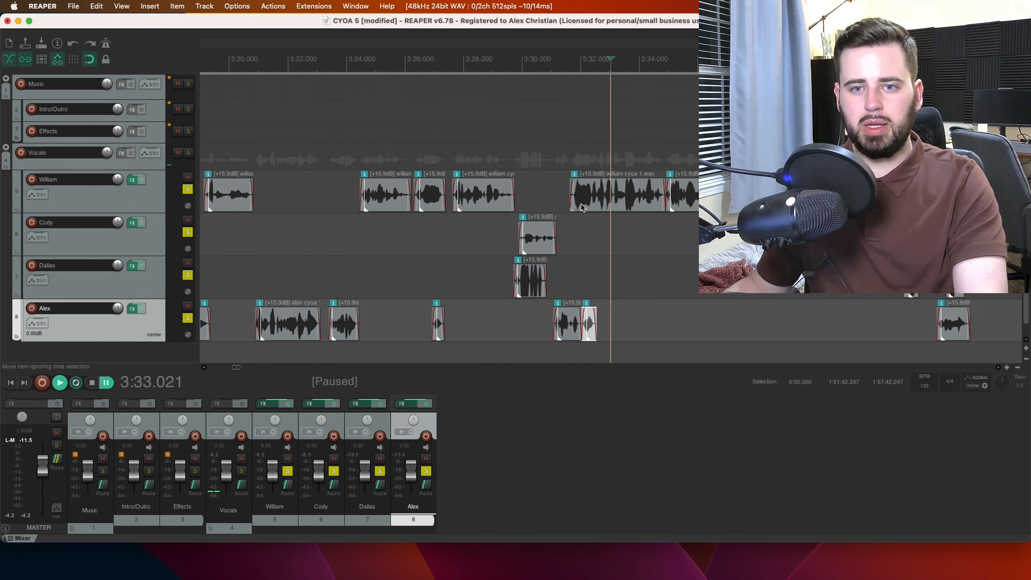
{"action": "scroll", "coordinate": [585, 211], "scroll_direction": "up", "scroll_amount": 2}
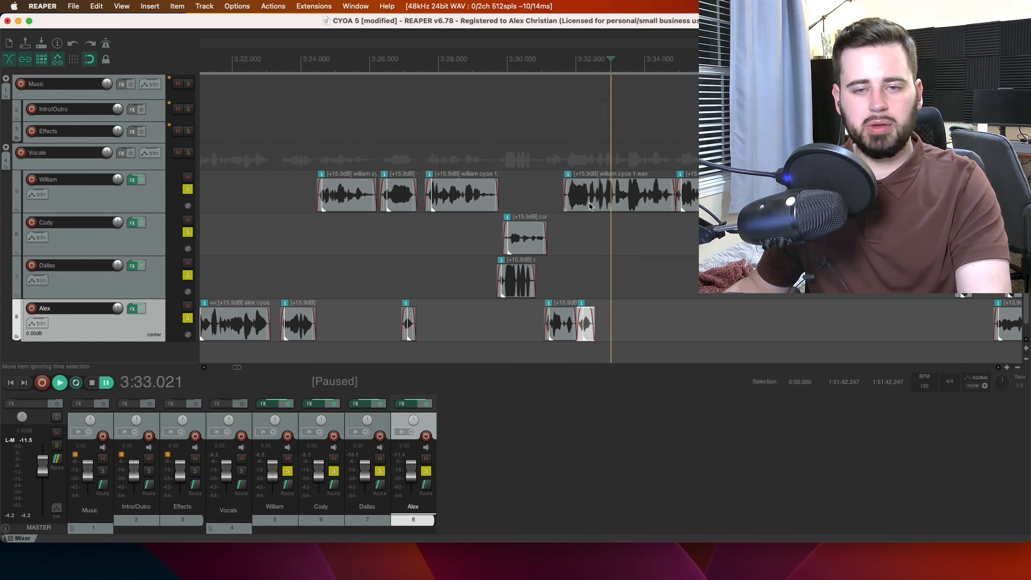
{"action": "left_click_drag", "start_coordinate": [589, 207], "coordinate": [611, 208]}
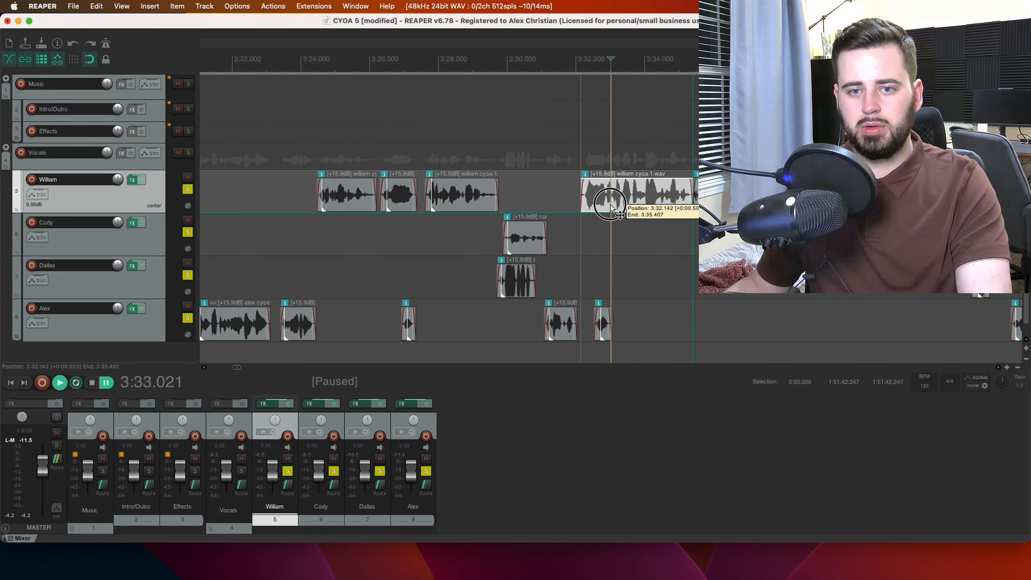
{"action": "left_click_drag", "start_coordinate": [601, 324], "coordinate": [585, 323]}
- Play on to about 3:45.9 and delete the track 8 clip near 3:44.7 and the track 7 clip near 3:45
{"action": "key", "text": "space"}
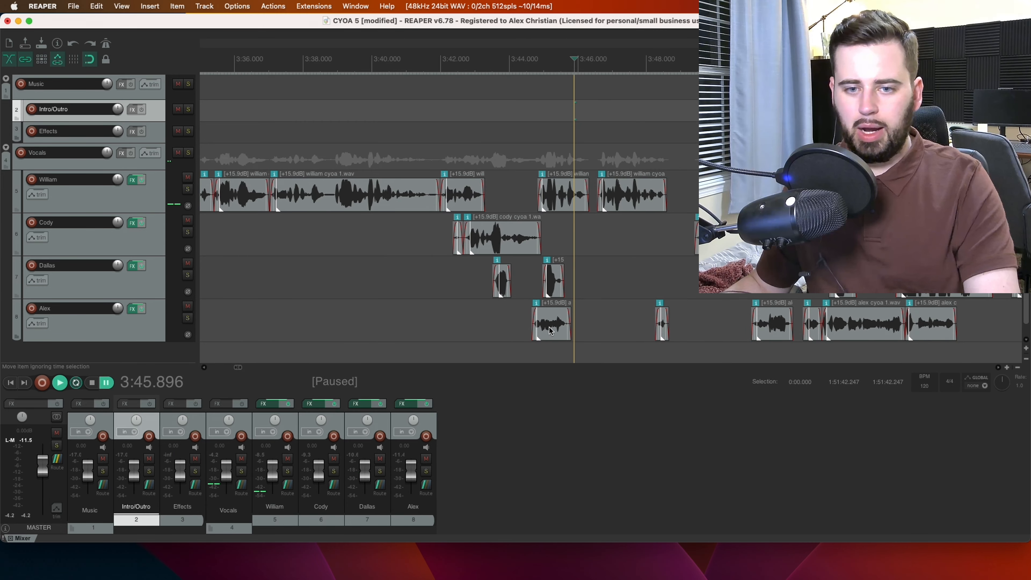
{"action": "left_click", "coordinate": [550, 330]}
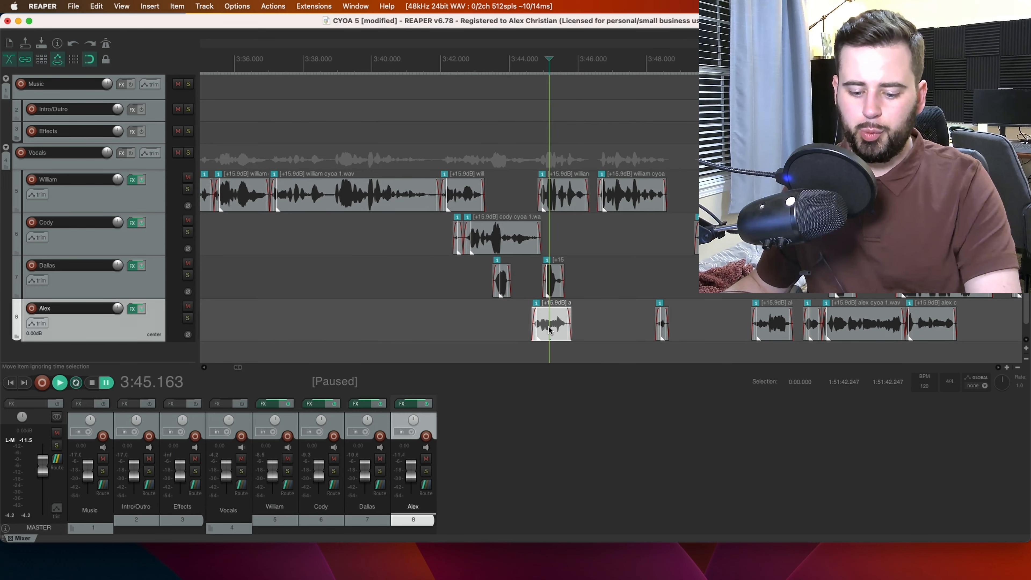
{"action": "left_click", "coordinate": [533, 117]}
{"action": "key", "text": "space"}
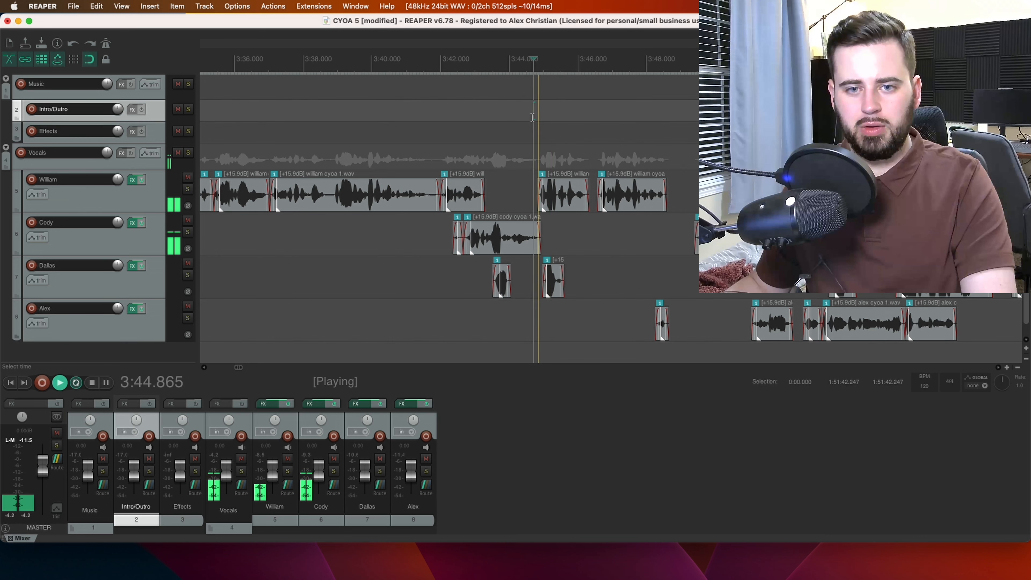
{"action": "left_click", "coordinate": [551, 281]}
{"action": "key", "text": "Delete"}
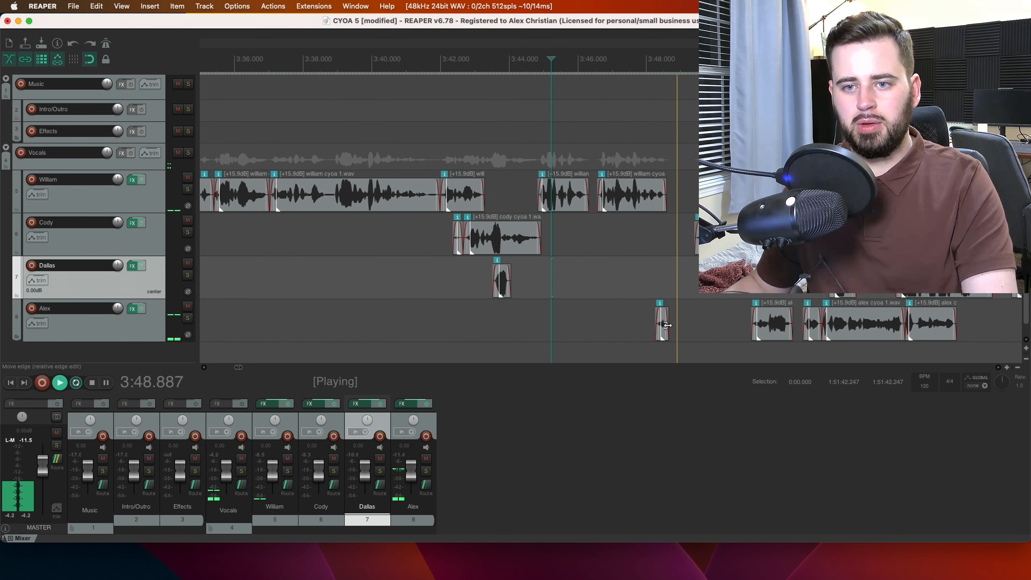
- Delete the track 6 clip near 3:49.5 and short track 8 clip near 3:48.3, and ripple the next track 8 clip earlier to about 3:48.4
{"action": "left_click", "coordinate": [702, 235]}
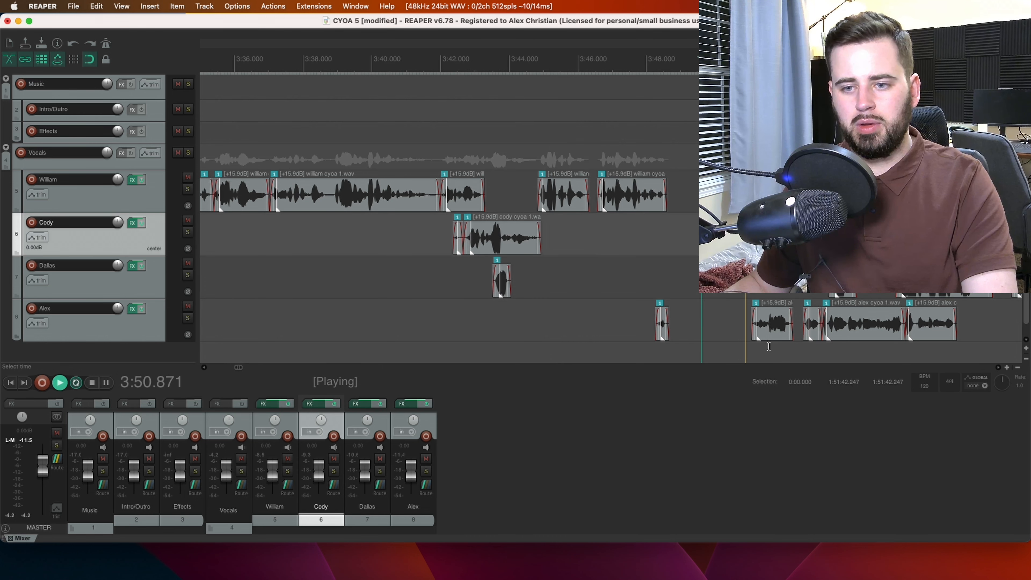
{"action": "left_click", "coordinate": [658, 334]}
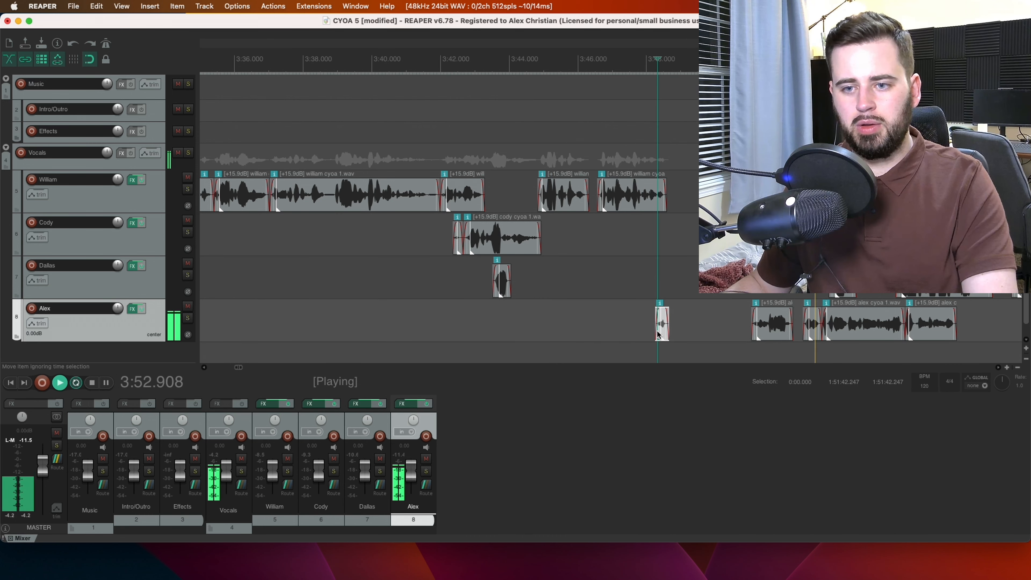
{"action": "left_click_drag", "start_coordinate": [769, 325], "coordinate": [675, 324]}
- Play the tightened section from about 3:47.7 to 3:56.5
{"action": "left_click", "coordinate": [635, 86]}
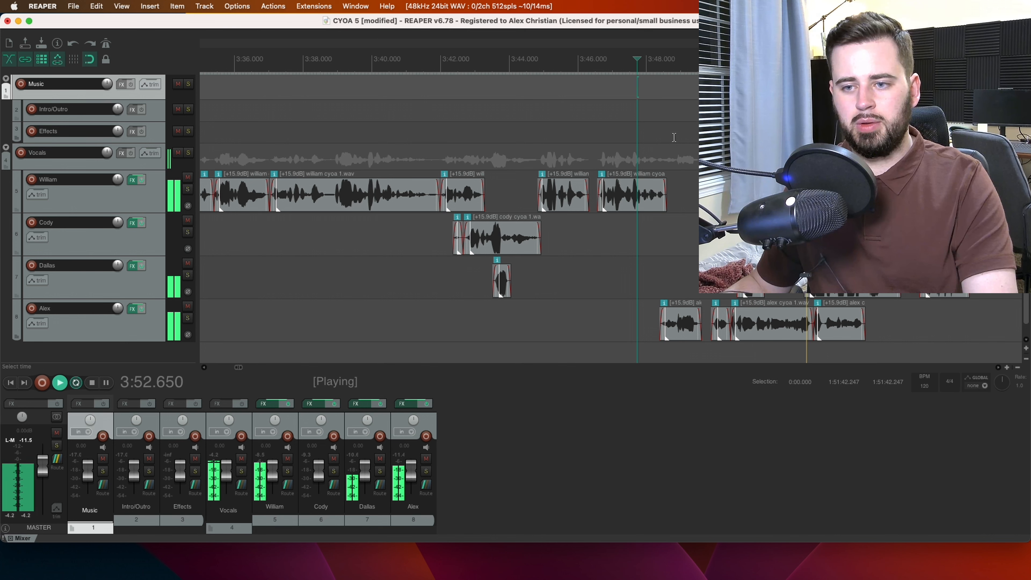
{"action": "left_click", "coordinate": [766, 293]}
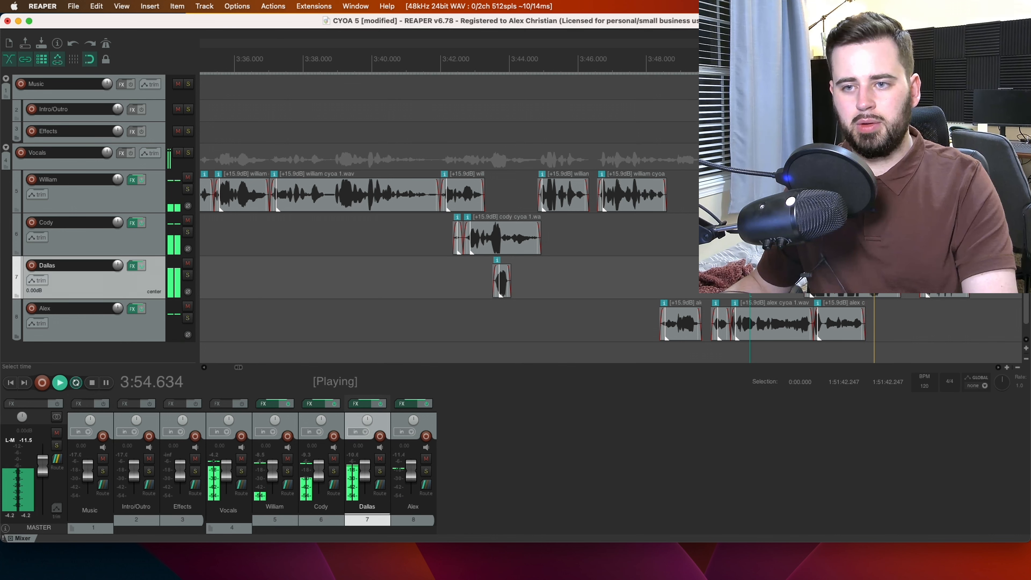
{"action": "scroll", "coordinate": [768, 295], "scroll_direction": "up", "scroll_amount": 3}
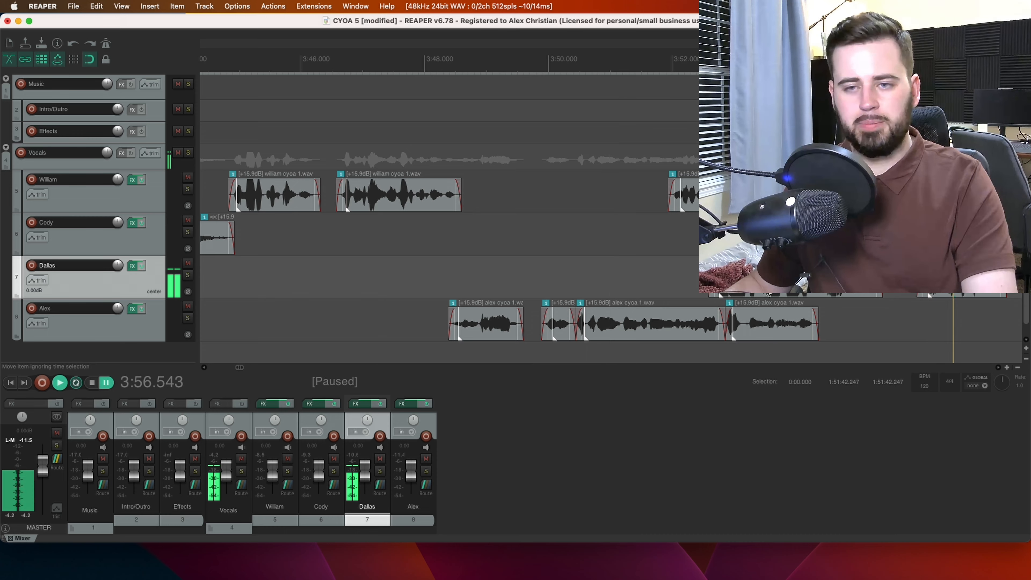
{"action": "scroll", "coordinate": [585, 283], "scroll_direction": "down", "scroll_amount": 6}
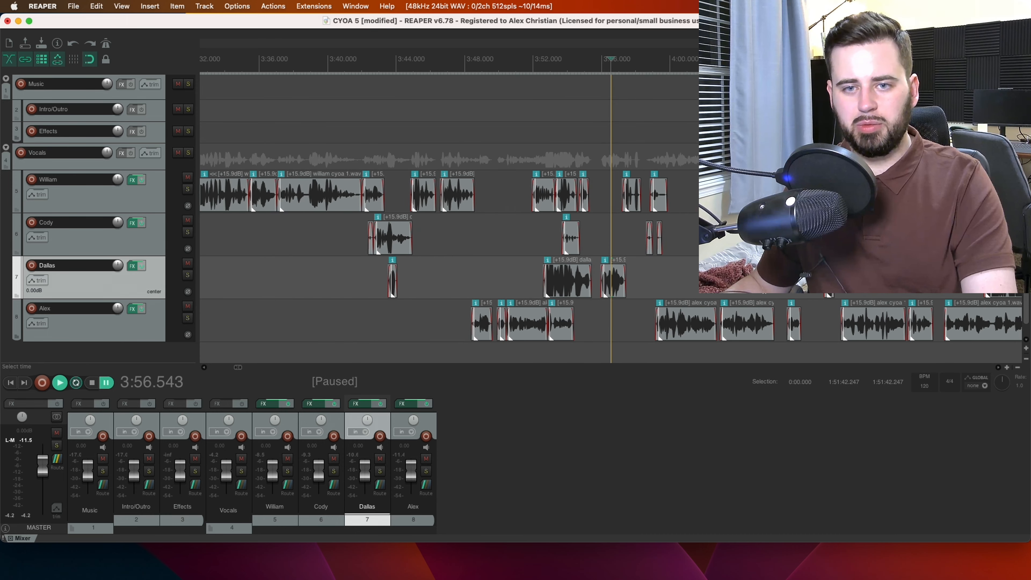
- Play from 3:47.6, shift all clips from about 3:48.4 onward later, and move only the track 8 clips back to start near 3:49.7
{"action": "left_click", "coordinate": [458, 65]}
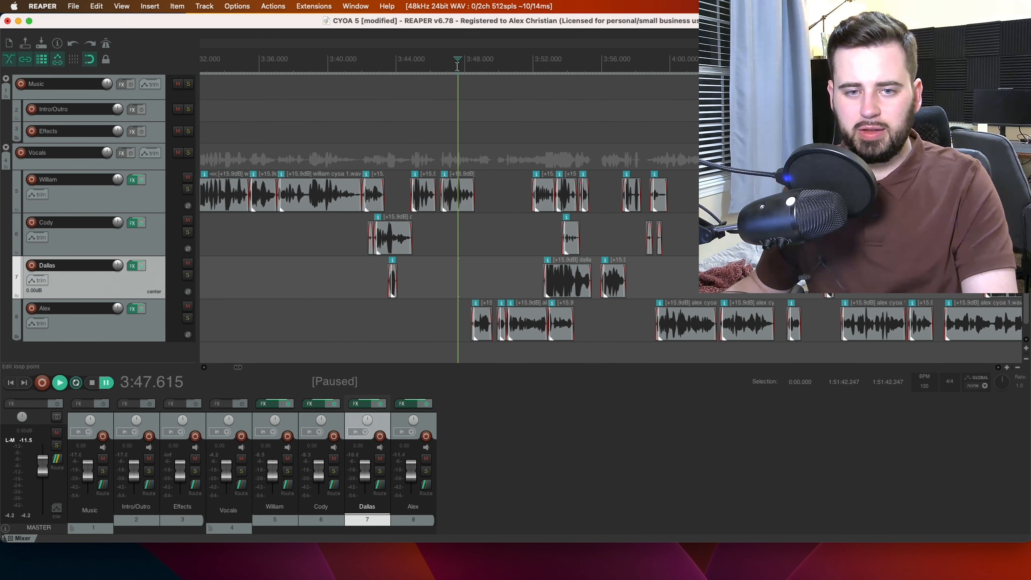
{"action": "key", "text": "space"}
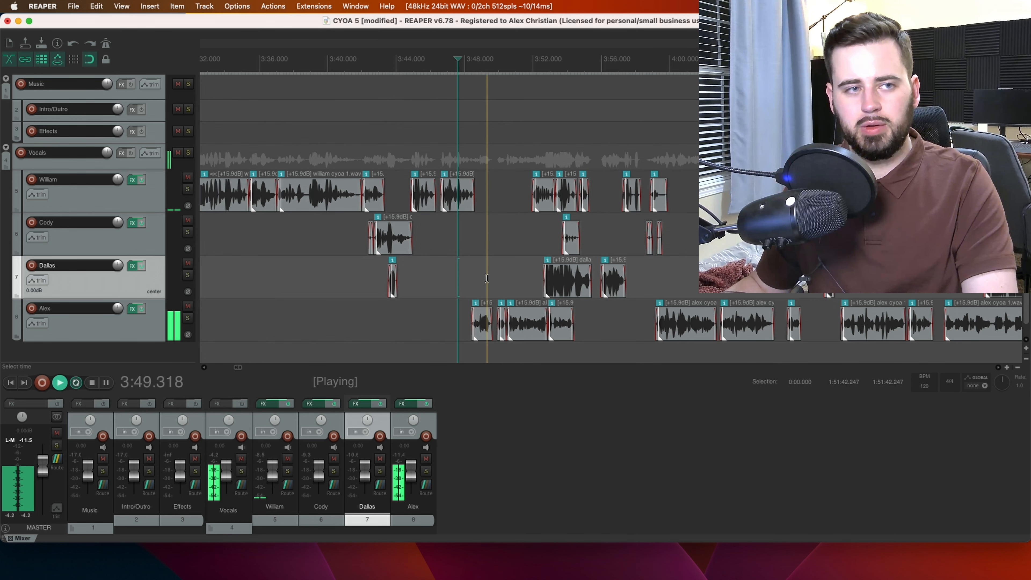
{"action": "key", "text": "space"}
{"action": "left_click_drag", "start_coordinate": [487, 329], "coordinate": [535, 330]}
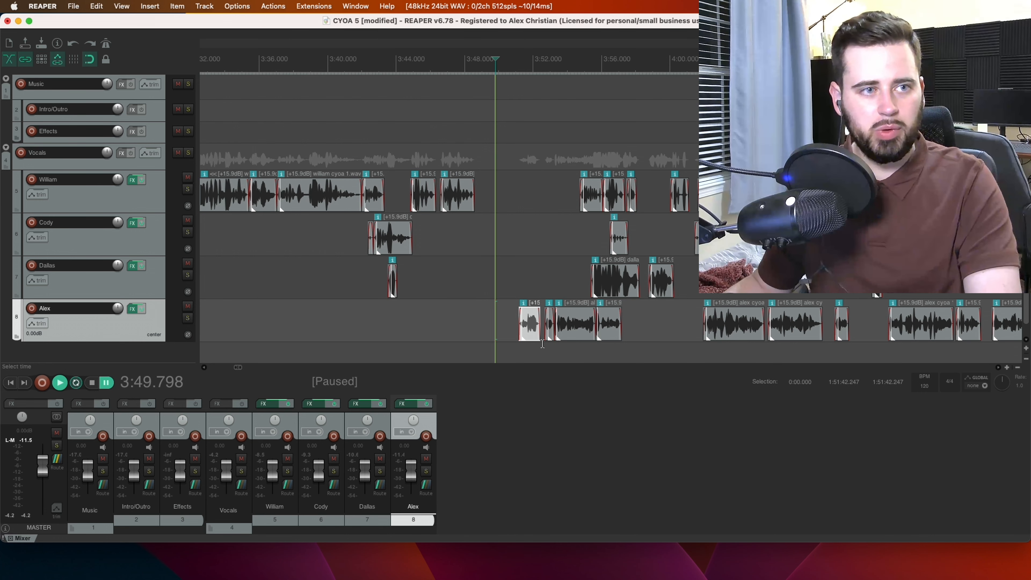
{"action": "left_click_drag", "start_coordinate": [529, 327], "coordinate": [504, 331]}
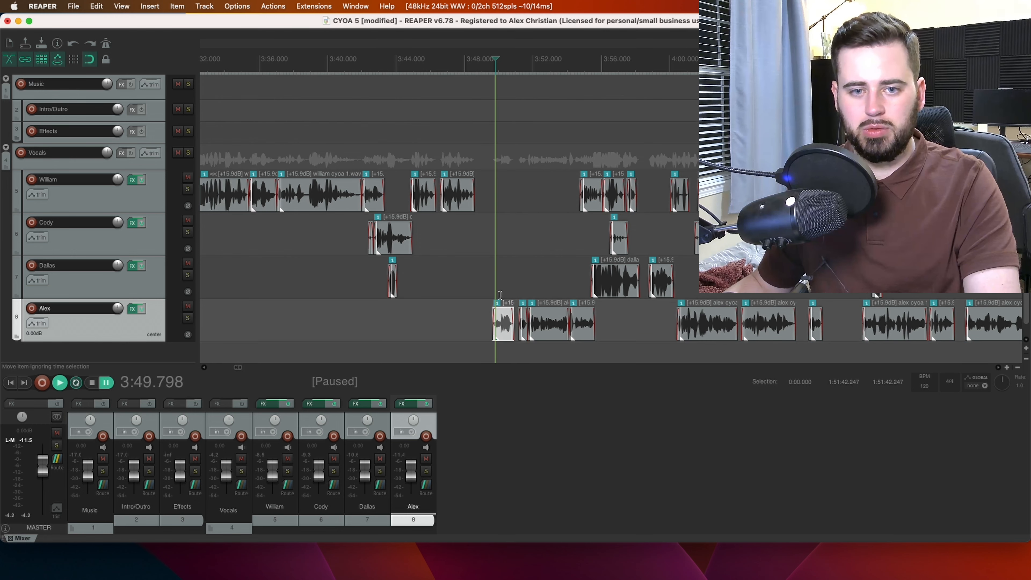
- Play the respaced conversation from about 3:49.8 to past 4:01
{"action": "key", "text": "space"}
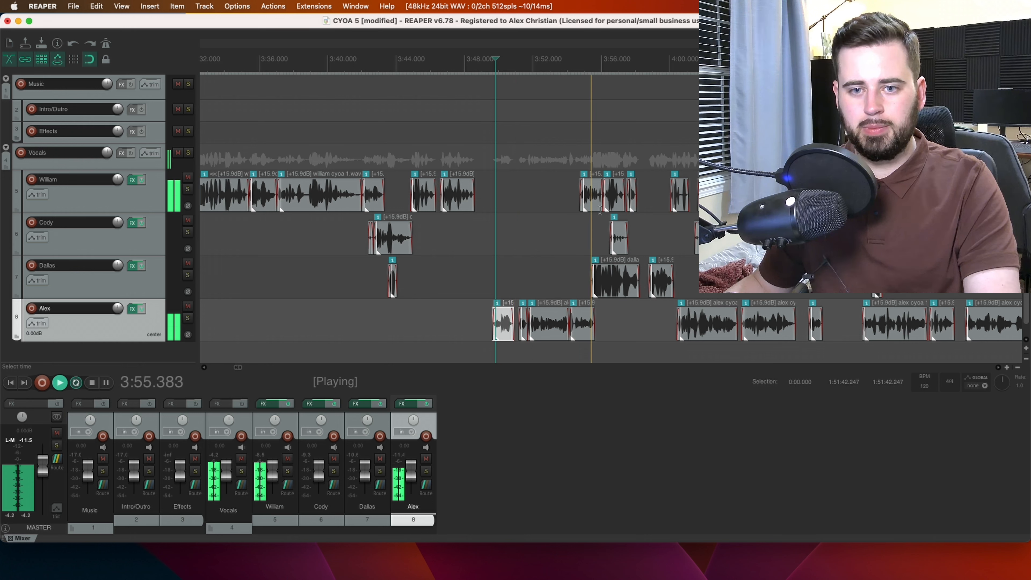
{"action": "scroll", "coordinate": [600, 210], "scroll_direction": "right", "scroll_amount": 1}
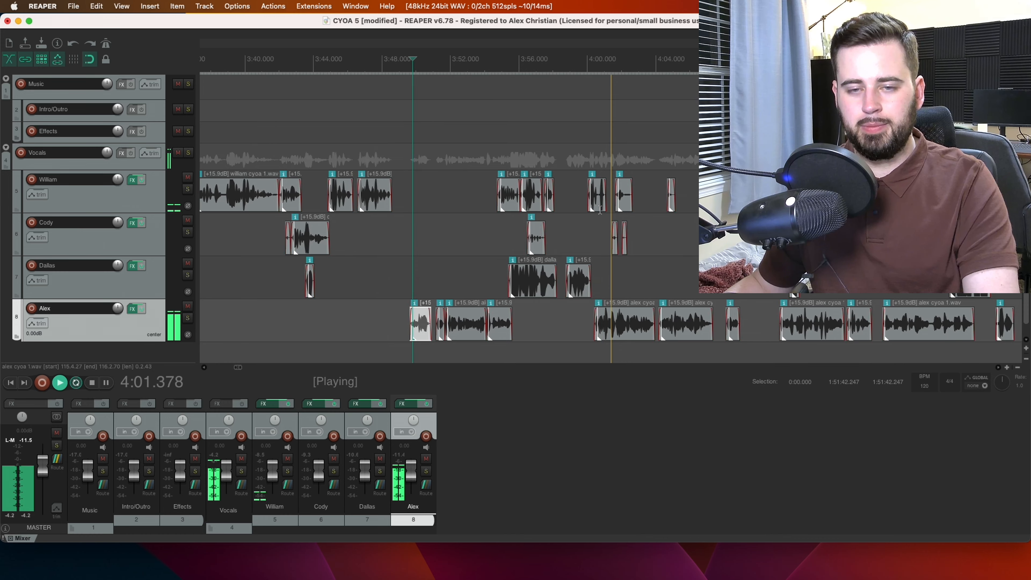
{"action": "key", "text": "ctrl+space"}
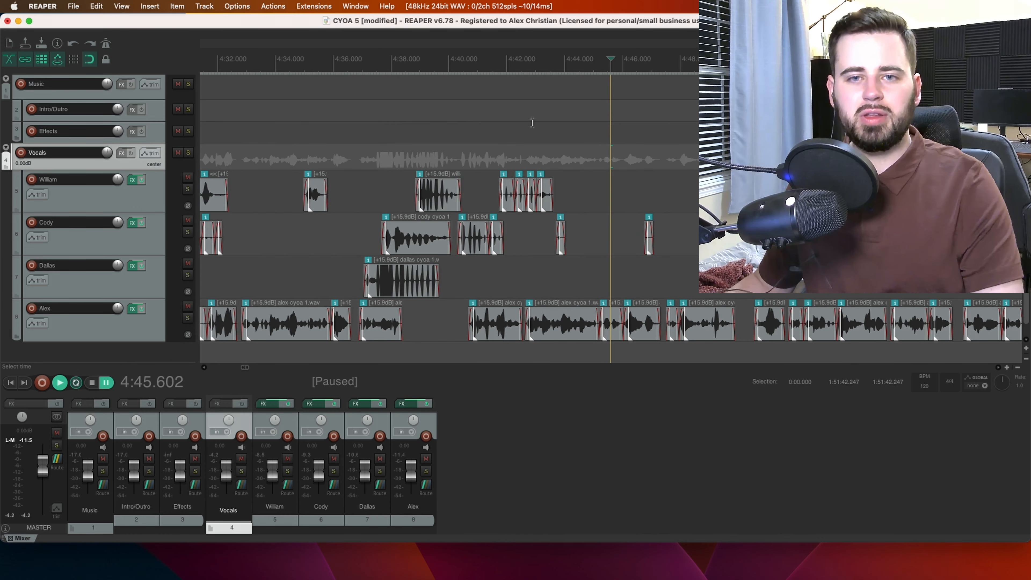
- Play from about 4:43 and delete the track 5 clip near 4:43.1
{"action": "left_click", "coordinate": [532, 123]}
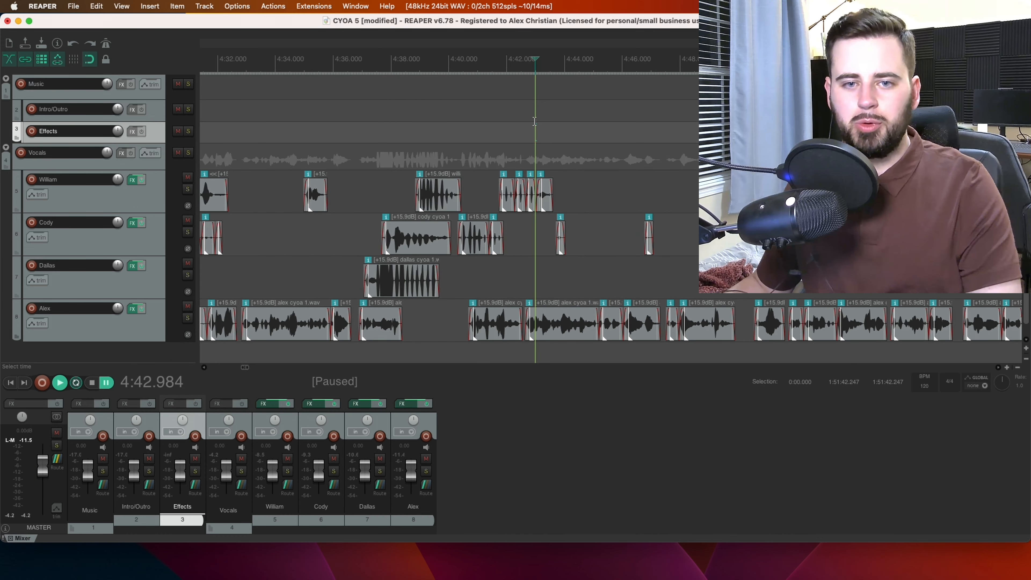
{"action": "key", "text": "space"}
{"action": "key", "text": "ctrl+space"}
{"action": "left_click", "coordinate": [543, 197]}
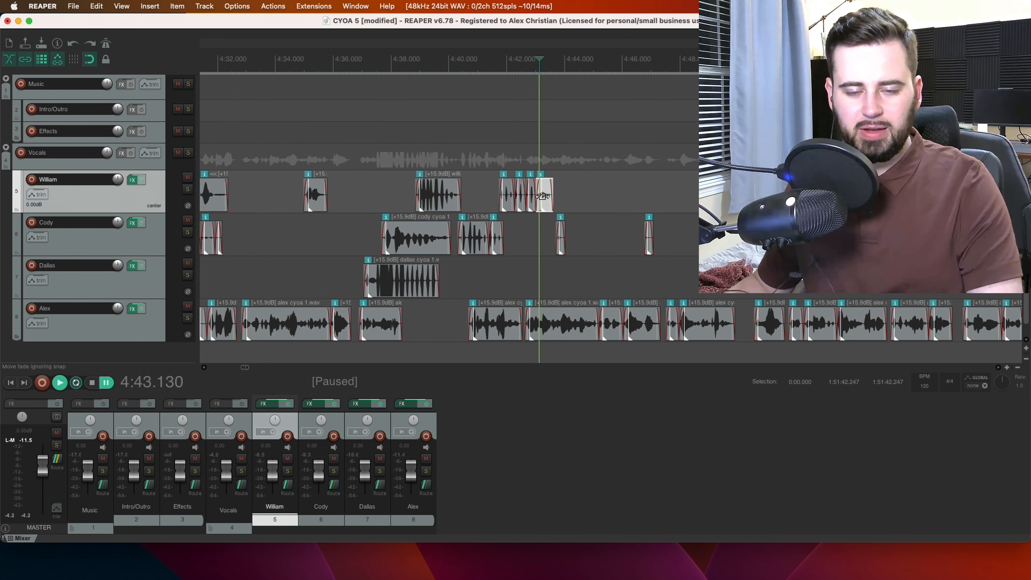
{"action": "key", "text": "Delete"}
- Play from about 4:41.7 and delete the short track 6 clips near 4:43.7 and 4:46.8 without shifting the other clips
{"action": "left_click", "coordinate": [497, 122]}
{"action": "key", "text": "space"}
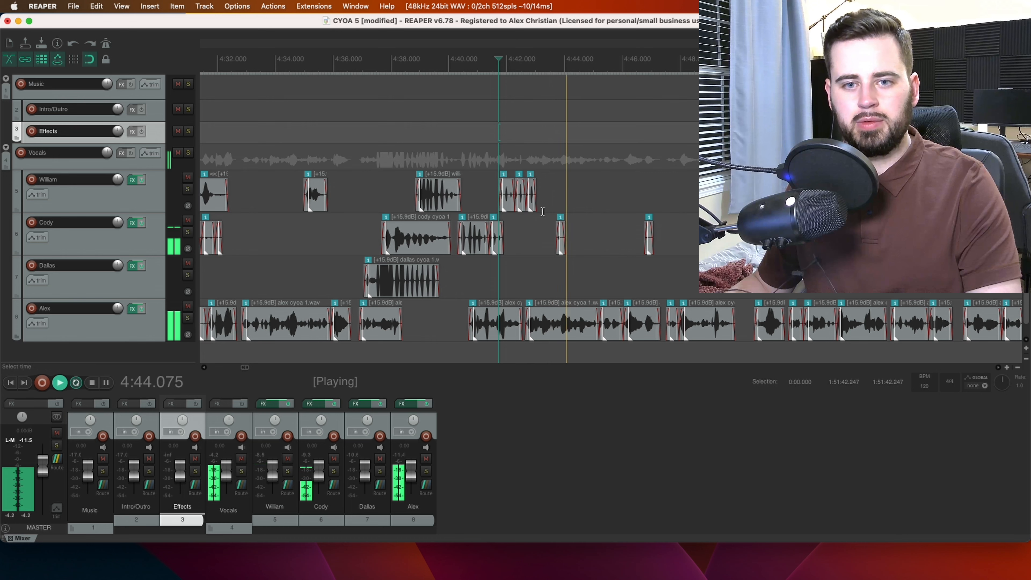
{"action": "left_click", "coordinate": [560, 237]}
{"action": "key", "text": "Delete"}
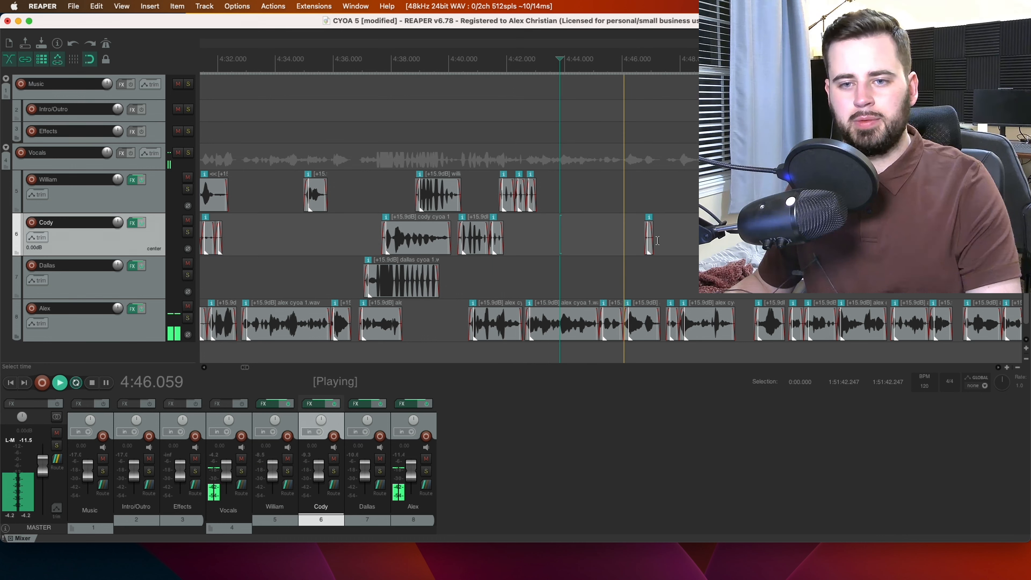
{"action": "left_click", "coordinate": [650, 245]}
{"action": "key", "text": "Delete"}
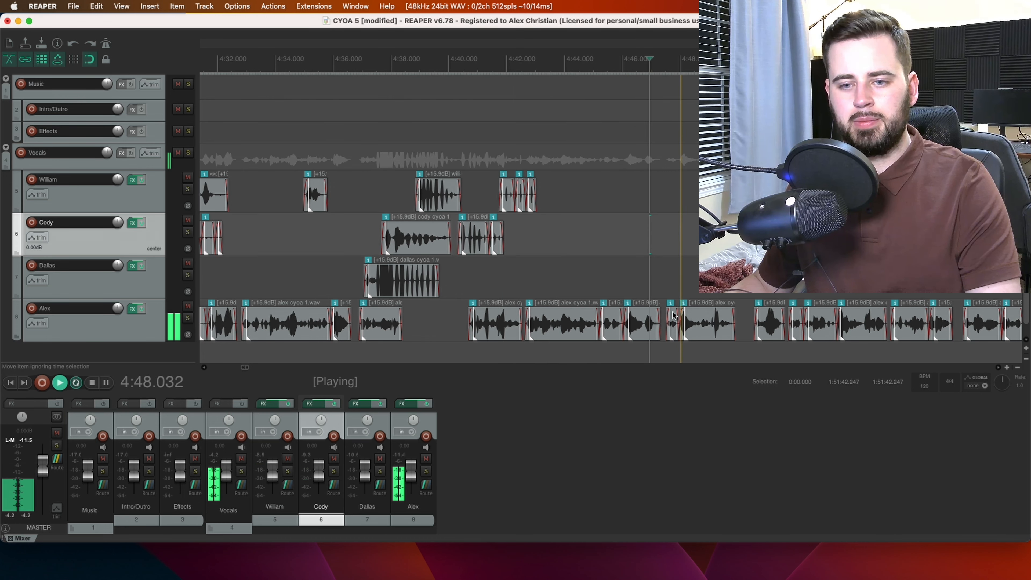
{"action": "scroll", "coordinate": [701, 312], "scroll_direction": "down", "scroll_amount": 2}
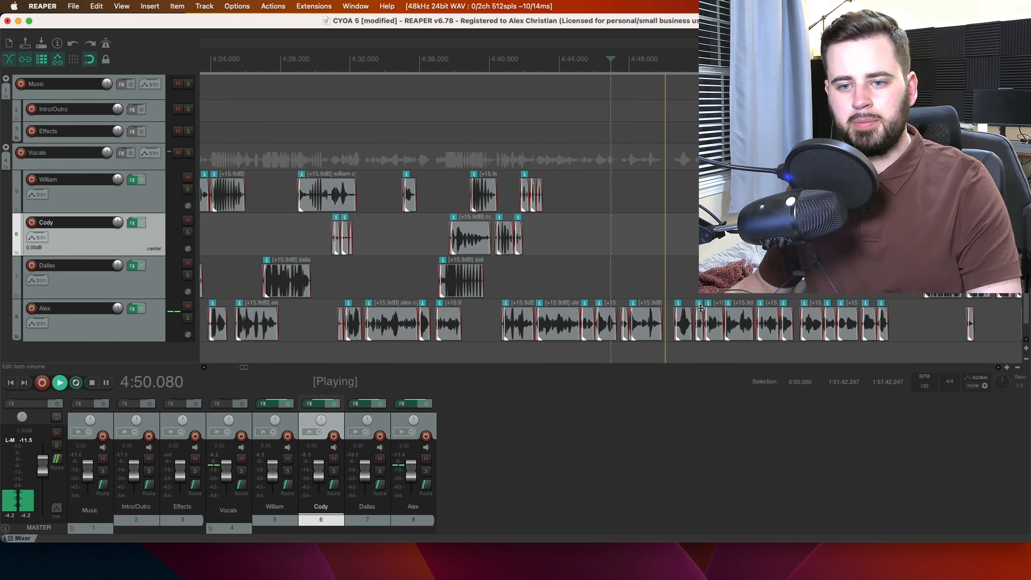
- Move the track 8 clip near 4:50.6 and everything after it about half a second earlier during playback
{"action": "left_click_drag", "start_coordinate": [689, 333], "coordinate": [677, 331]}
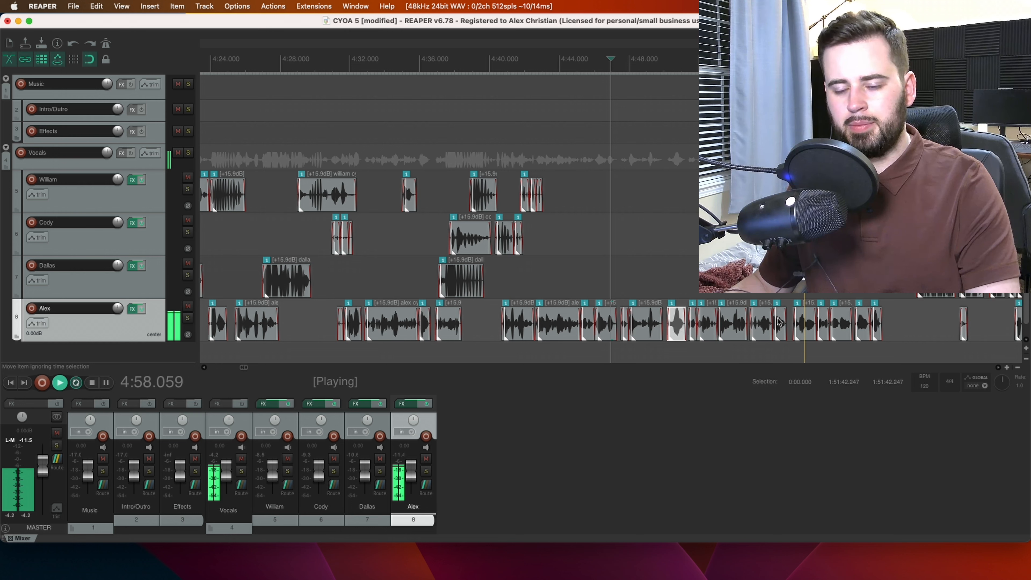
{"action": "left_click", "coordinate": [823, 236]}
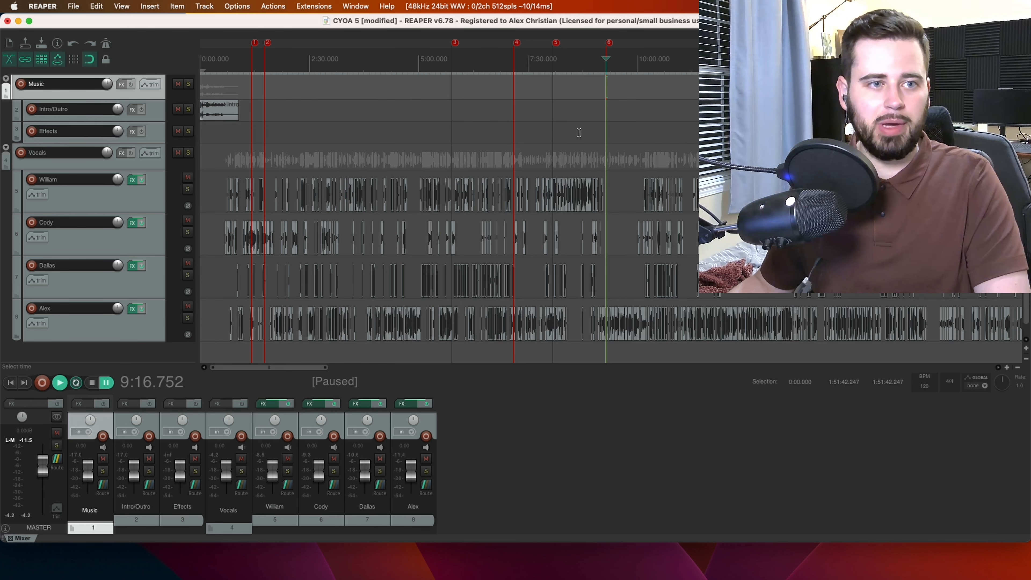
- Add a new track named Music below the Intro/Outro track in the Music folder
{"action": "left_click", "coordinate": [16, 118]}
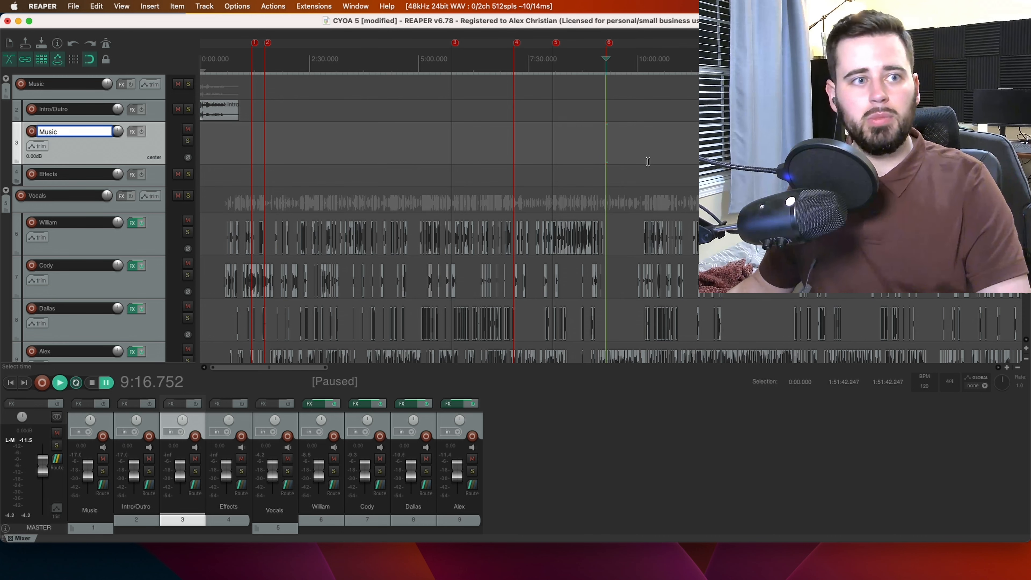
{"action": "scroll", "coordinate": [626, 146], "scroll_direction": "up", "scroll_amount": 8}
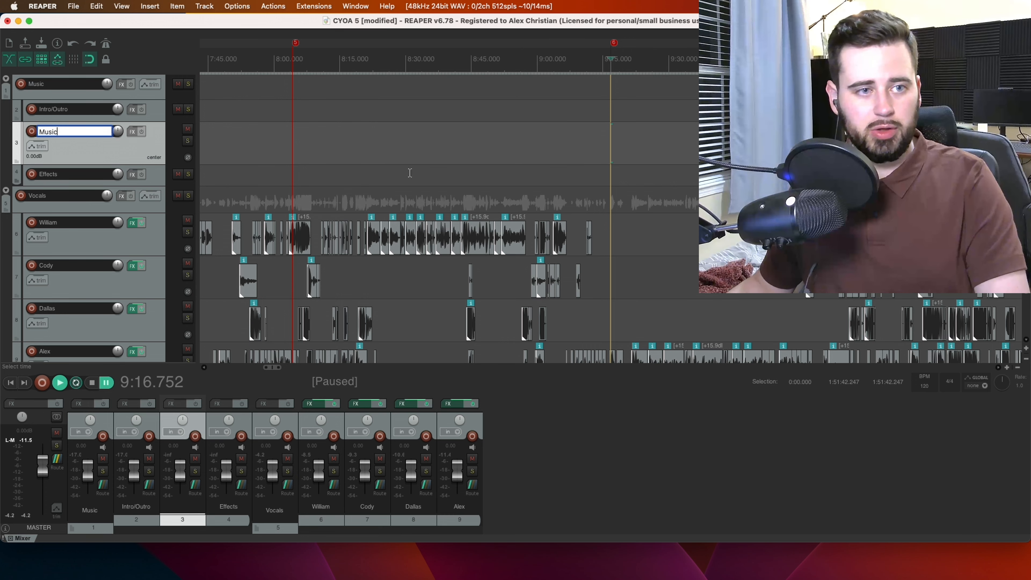
{"action": "key", "text": "Return"}
- Try to insert the Maestro Tlakaelel music file on the new Music track at 9:16.752 with all-tracks ripple editing on
{"action": "scroll", "coordinate": [611, 161], "scroll_direction": "down", "scroll_amount": 3}
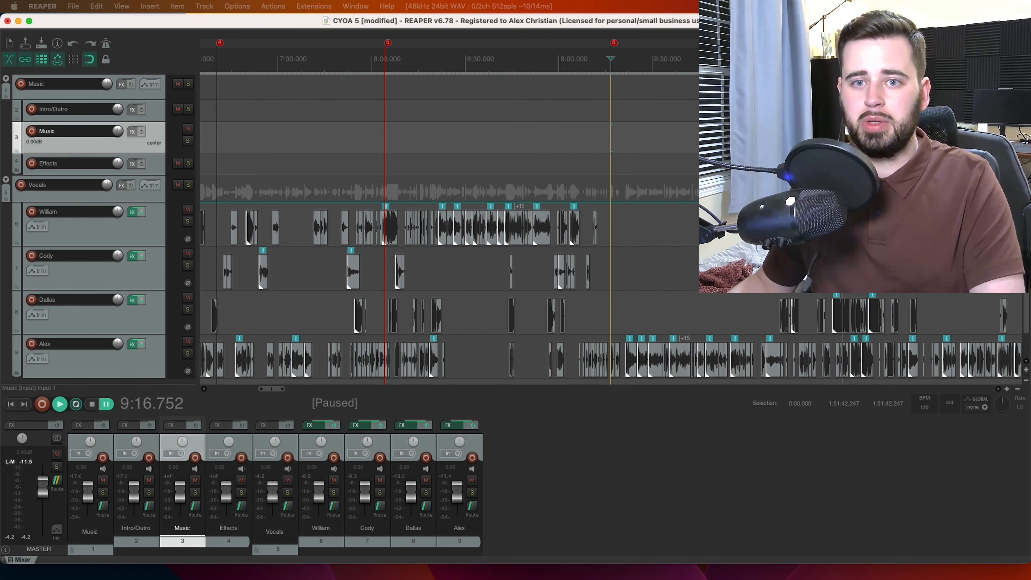
{"action": "left_click_drag", "start_coordinate": [714, 136], "coordinate": [611, 141]}
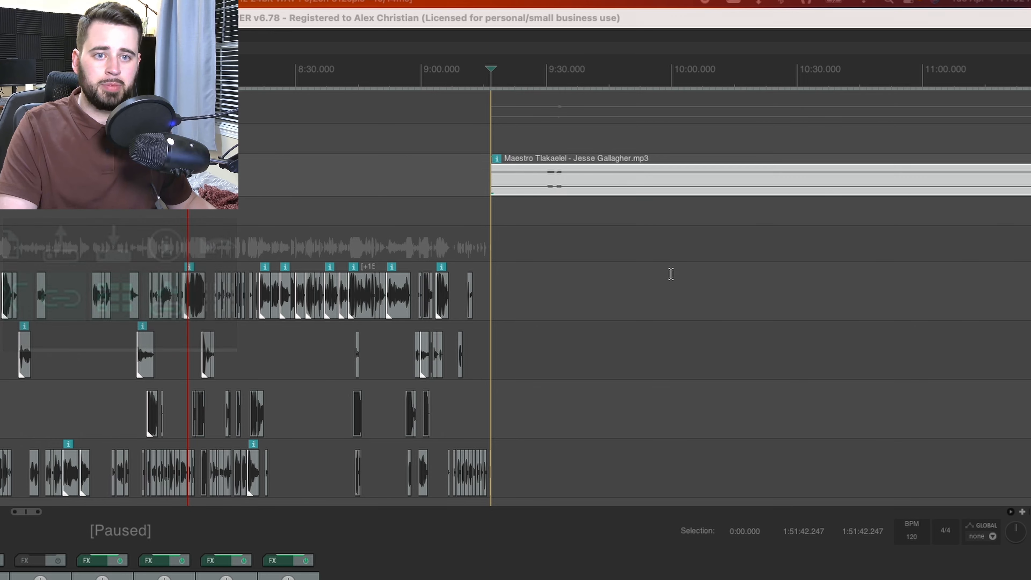
{"action": "scroll", "coordinate": [738, 312], "scroll_direction": "down", "scroll_amount": 8}
{"action": "scroll", "coordinate": [738, 312], "scroll_direction": "down", "scroll_amount": 3}
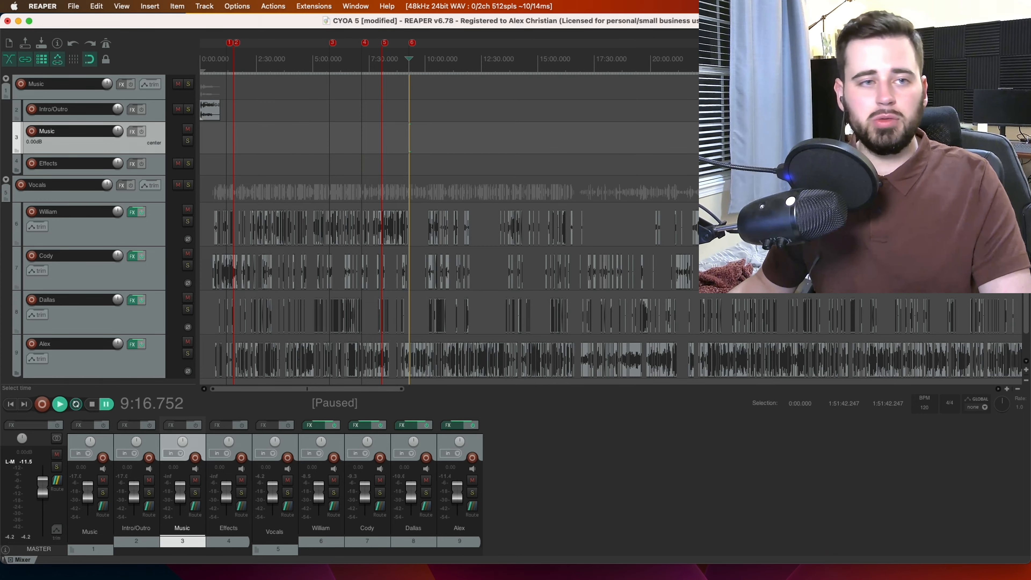
- Turn off ripple editing and insert the Maestro Tlakaelel music file on the new Music track at 9:16.752
{"action": "scroll", "coordinate": [363, 264], "scroll_direction": "up", "scroll_amount": 6}
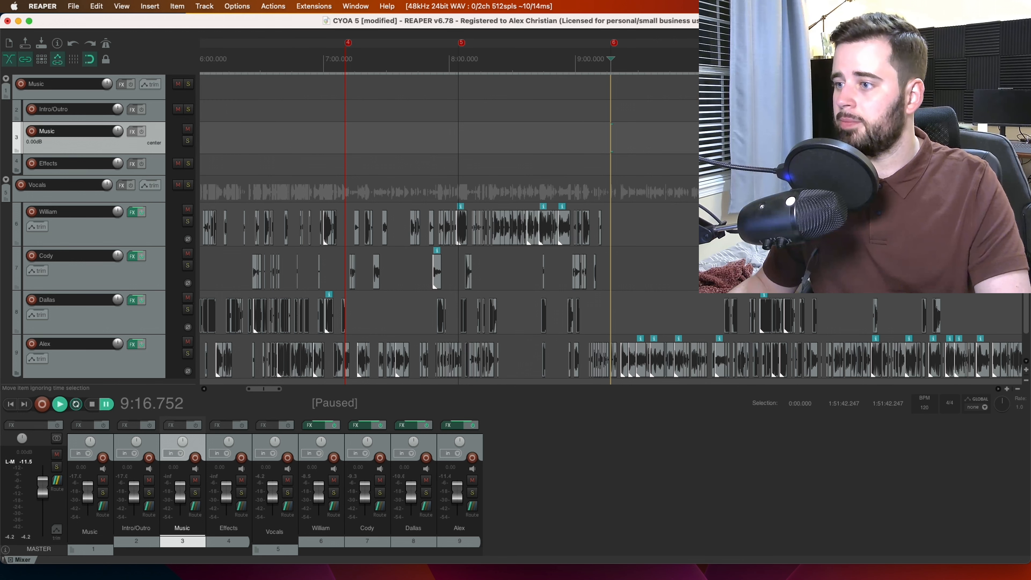
{"action": "left_click_drag", "start_coordinate": [692, 164], "coordinate": [610, 145]}
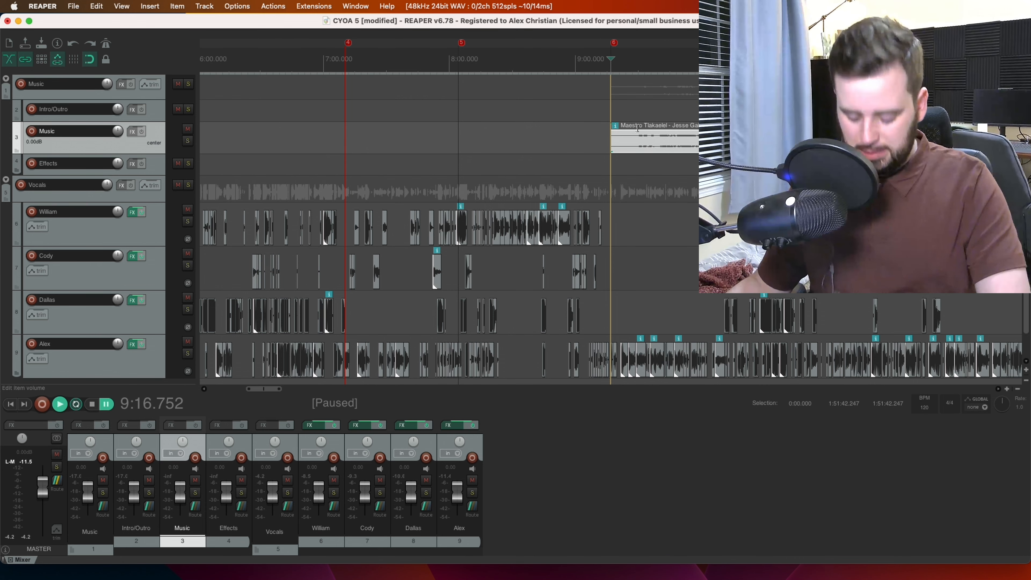
- Play the speech with the background music from 9:16.752 and again from about 9:29
{"action": "key", "text": "space"}
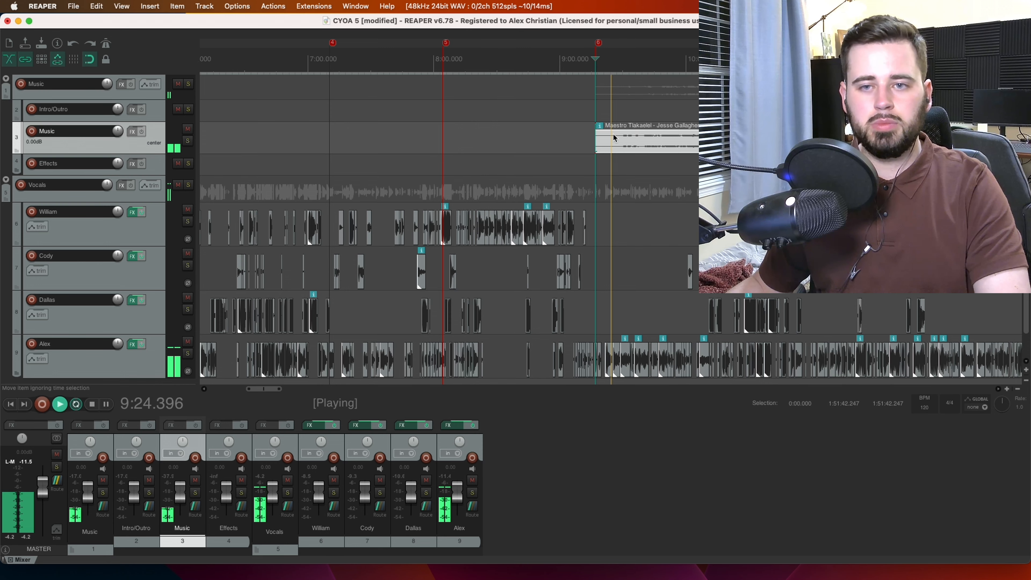
{"action": "left_click", "coordinate": [618, 67]}
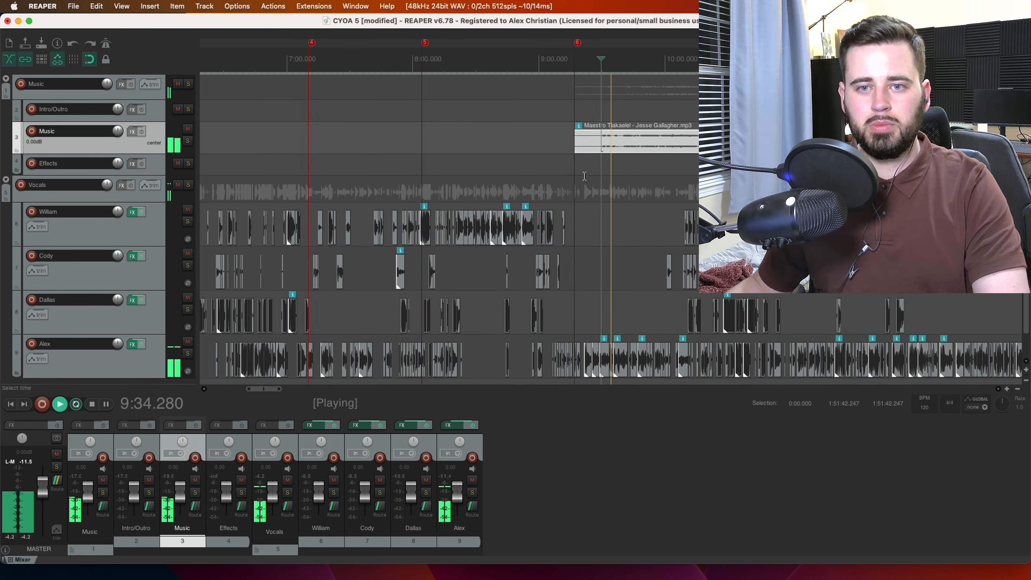
{"action": "key", "text": "space"}
- Add a fade-in of about 4 seconds to the start of the background music clip
{"action": "scroll", "coordinate": [574, 154], "scroll_direction": "up", "scroll_amount": 5}
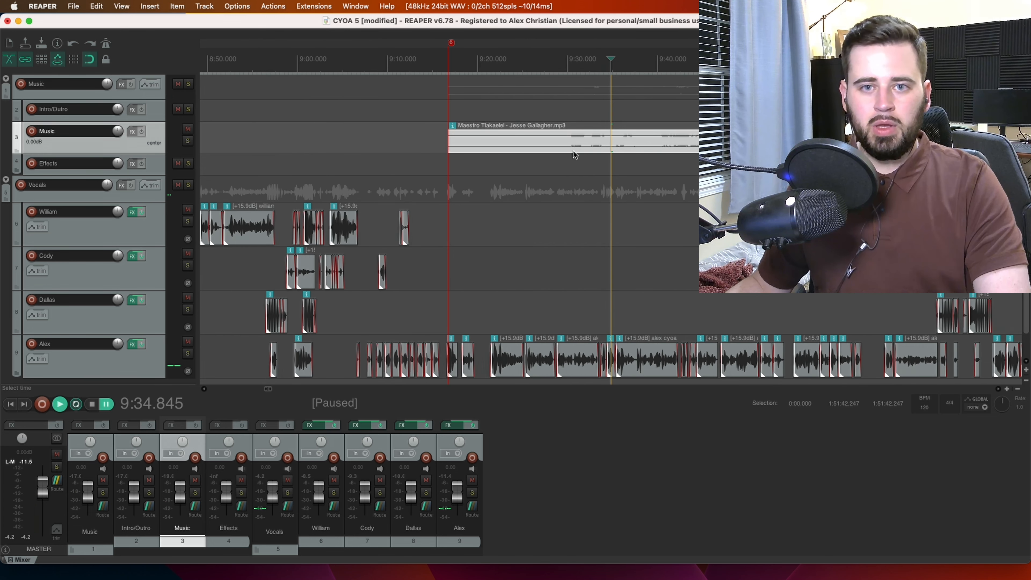
{"action": "left_click_drag", "start_coordinate": [624, 146], "coordinate": [568, 146]}
{"action": "left_click_drag", "start_coordinate": [395, 142], "coordinate": [518, 143]}
- Play the faded-in music from about 9:17 and lower the new Music track's volume to about -11.35 dB
{"action": "key", "text": "space"}
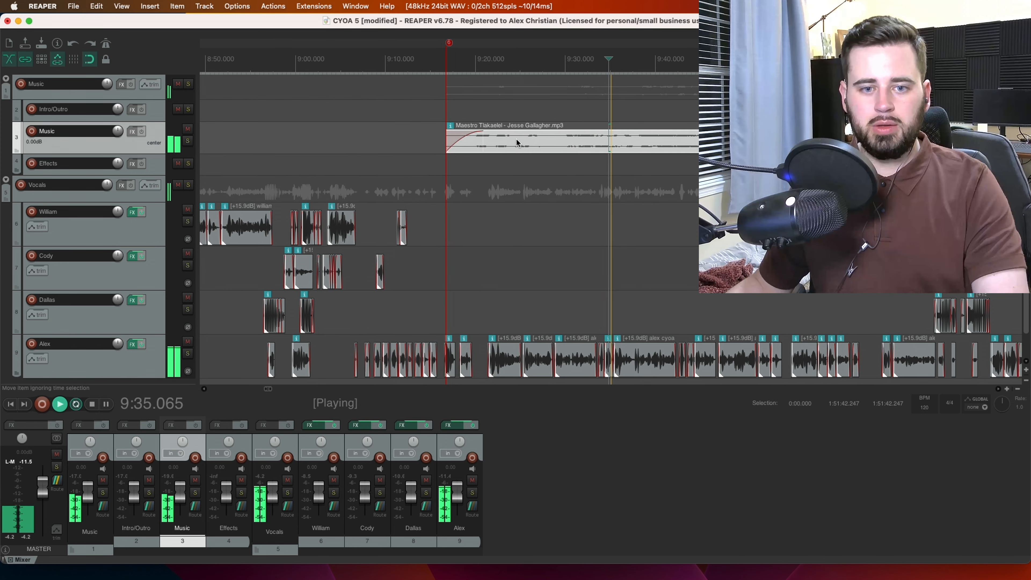
{"action": "scroll", "coordinate": [516, 142], "scroll_direction": "right", "scroll_amount": 1}
{"action": "key", "text": "space"}
{"action": "left_click", "coordinate": [446, 60]}
{"action": "key", "text": "space"}
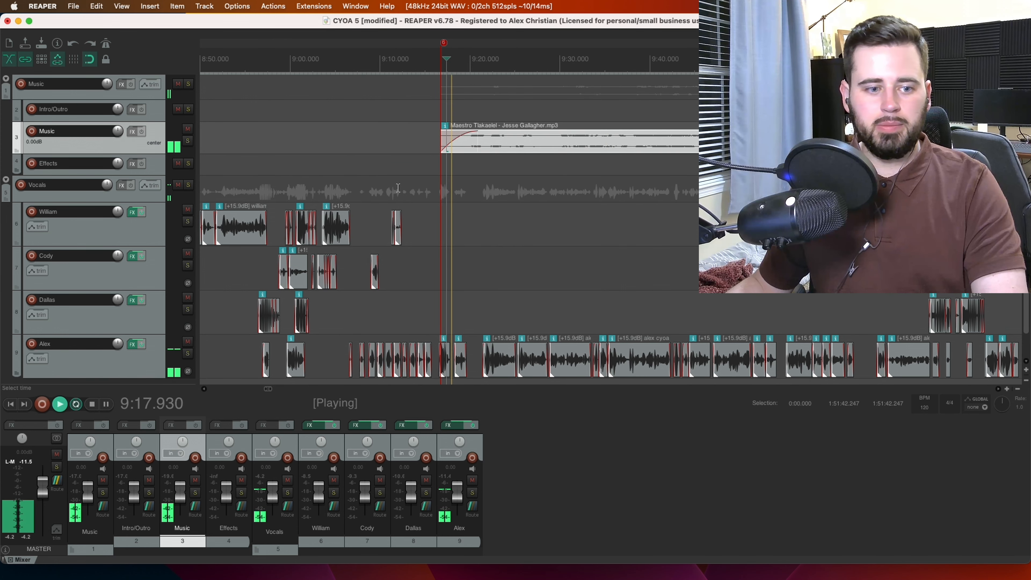
{"action": "left_click", "coordinate": [180, 496]}
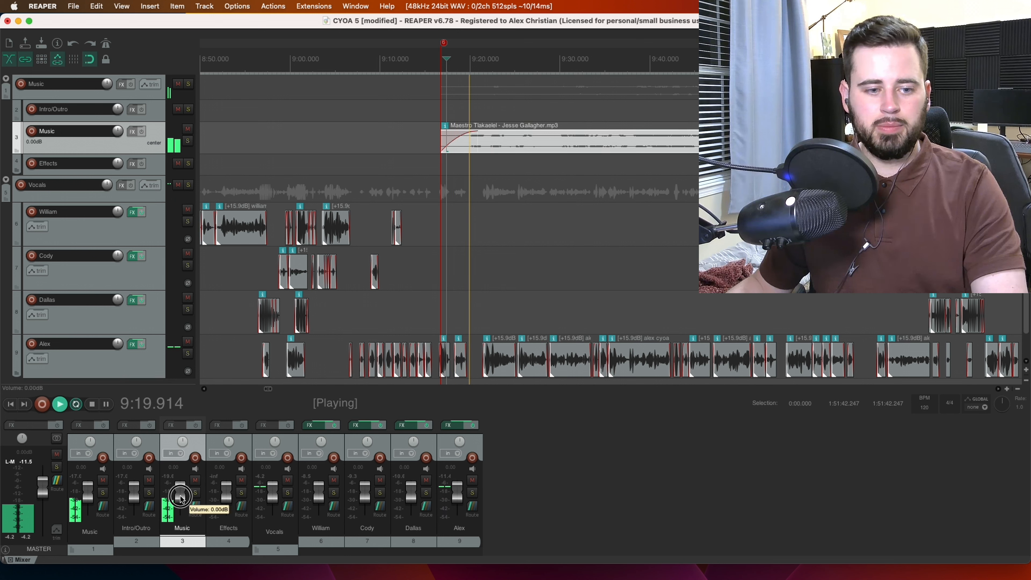
{"action": "left_click_drag", "start_coordinate": [180, 498], "coordinate": [179, 503]}
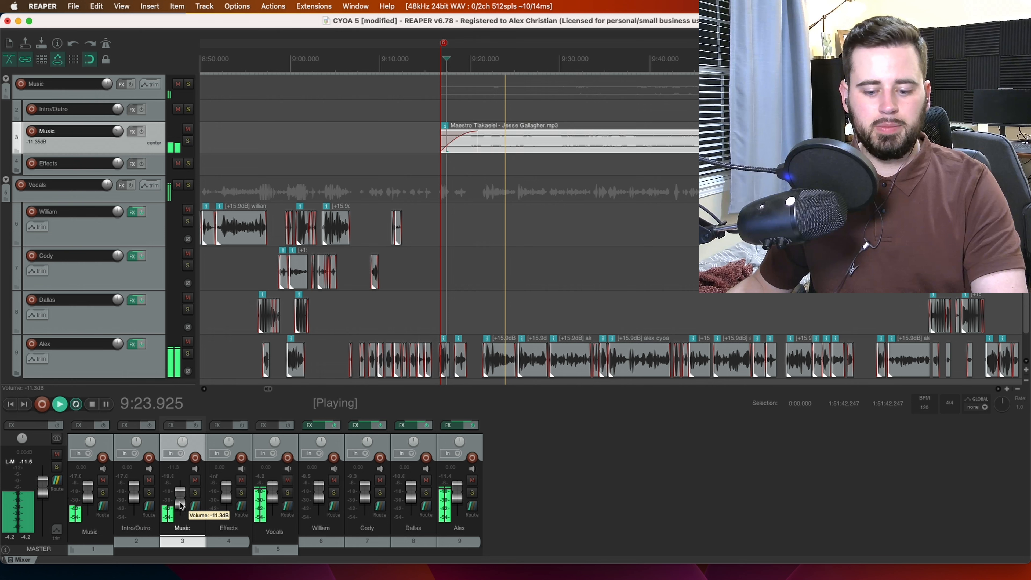